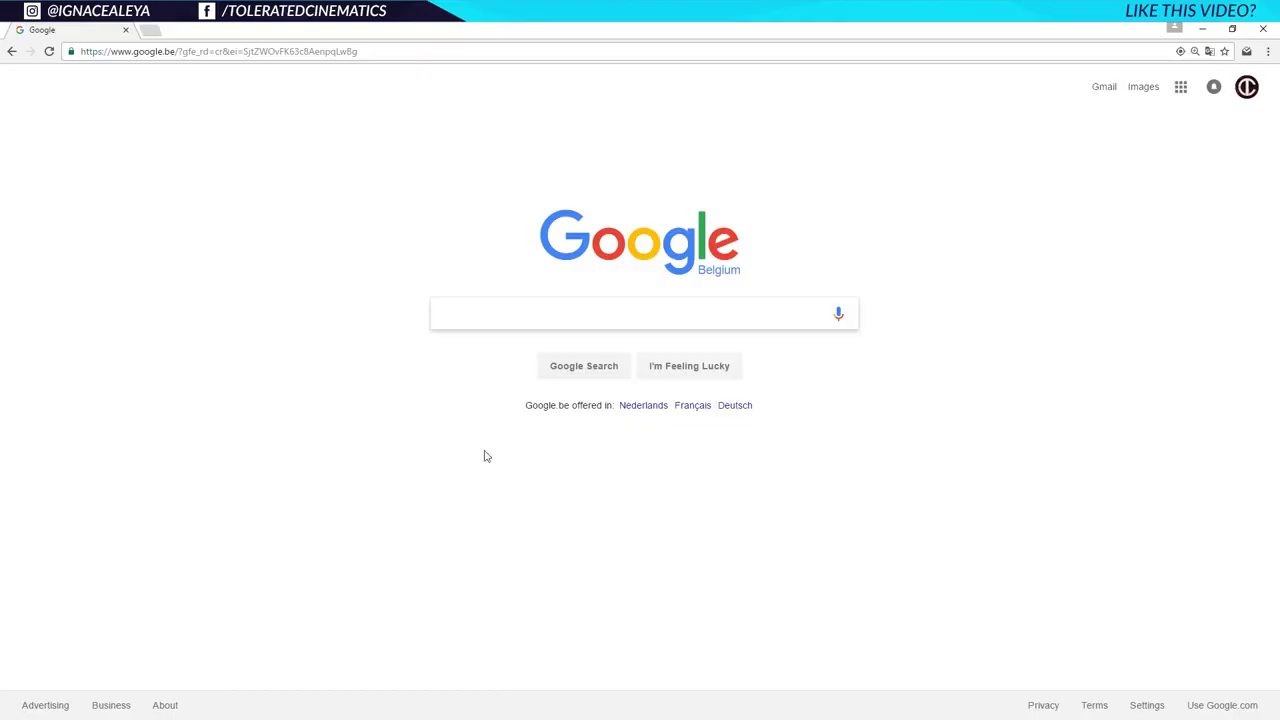
Search Google Images for "newspaper"
text(newspaper)
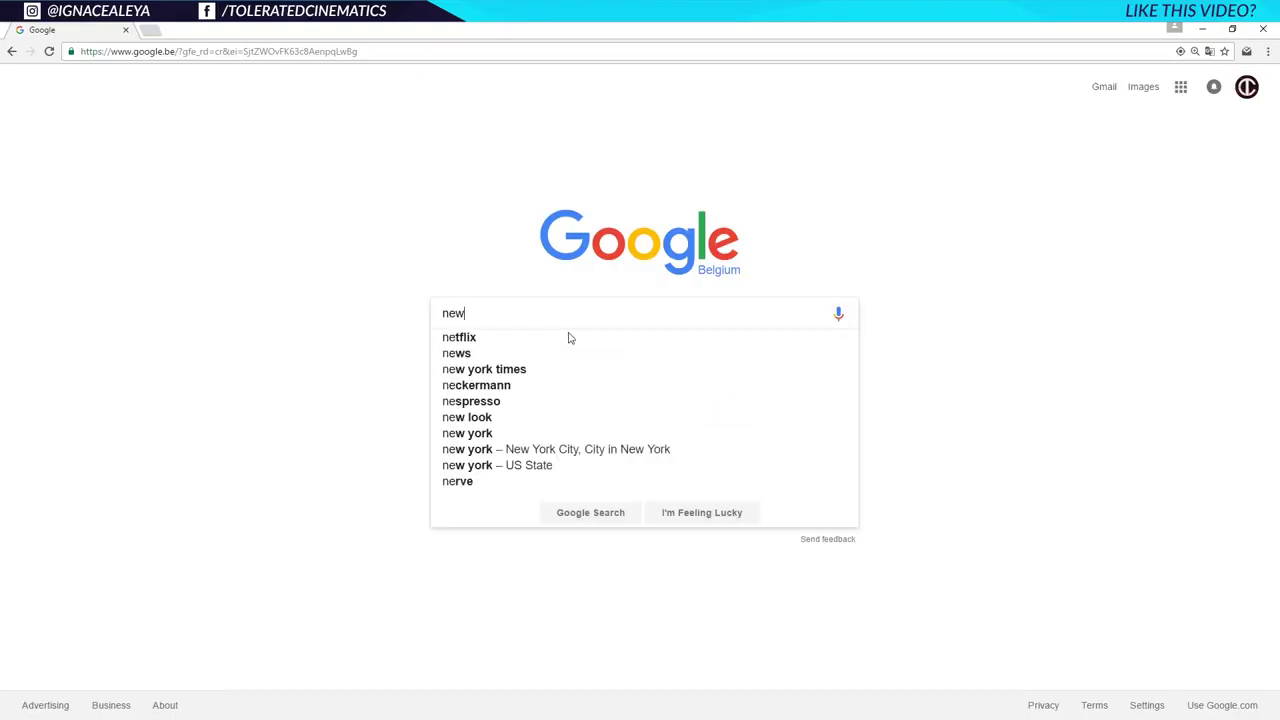
key(Return)
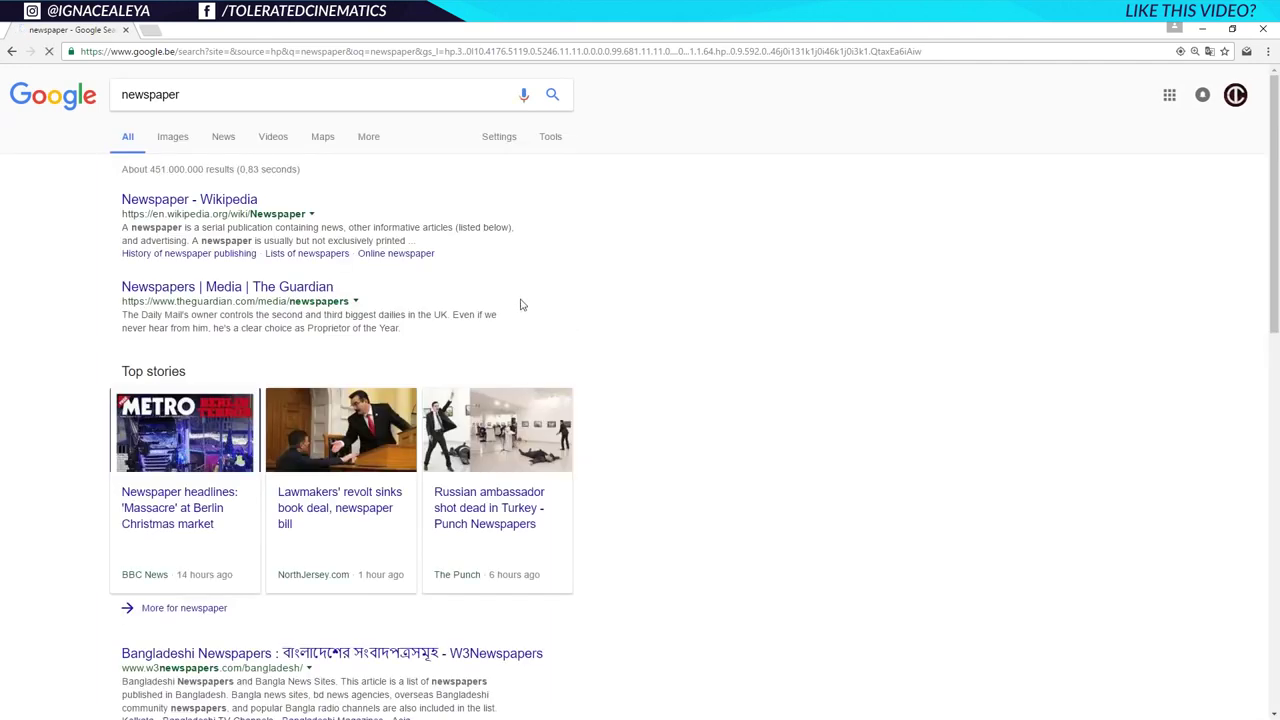
click(167, 136)
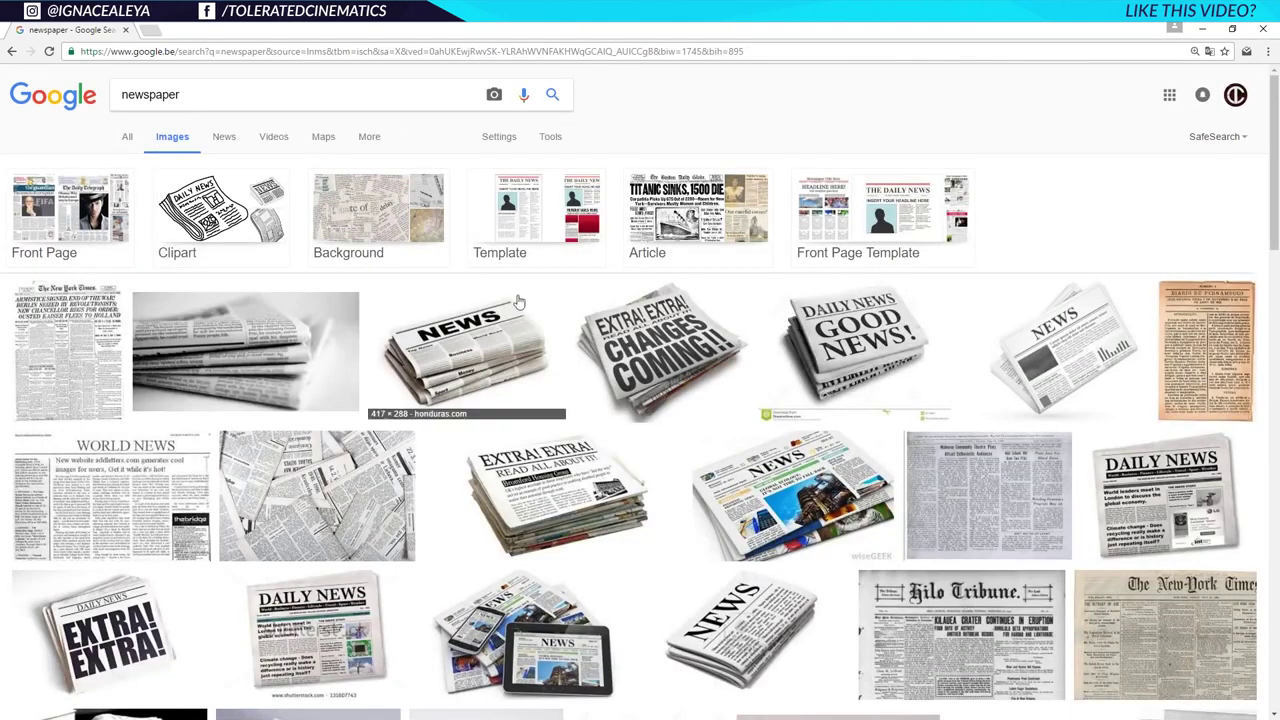
Filter the newspaper image results to large size and to images labeled for reuse with modification
click(551, 138)
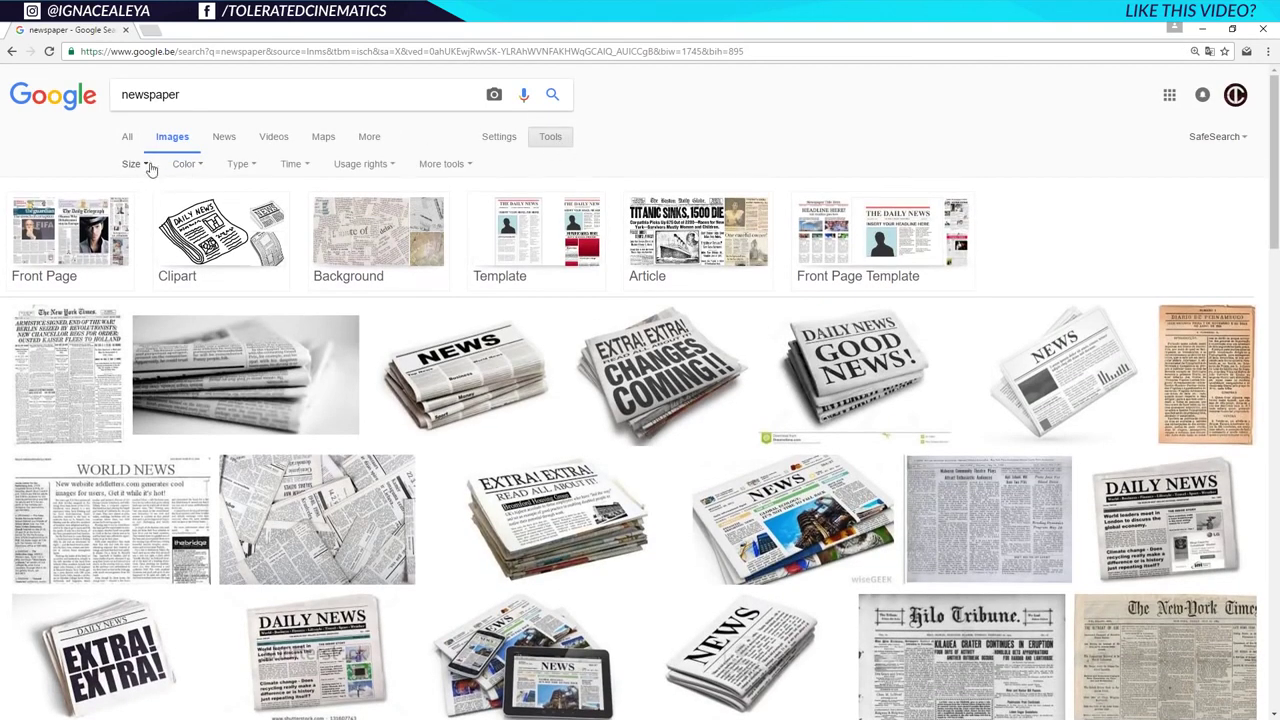
click(145, 165)
click(138, 283)
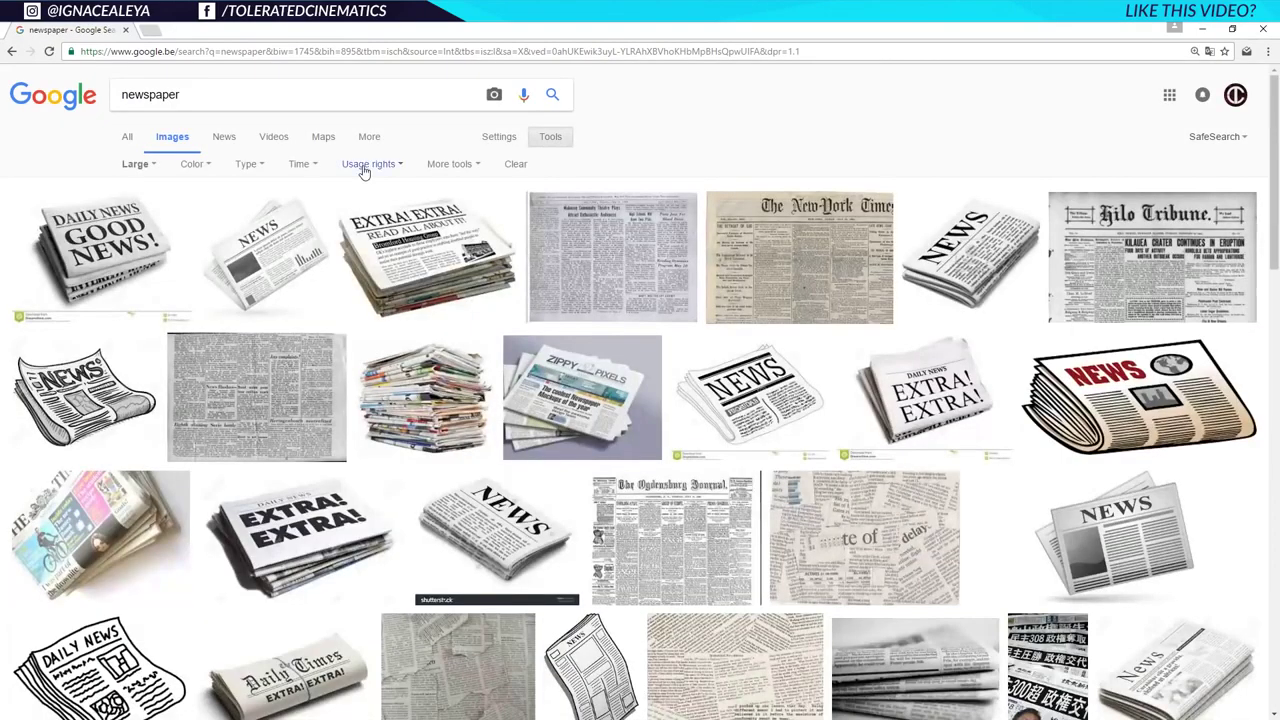
click(360, 164)
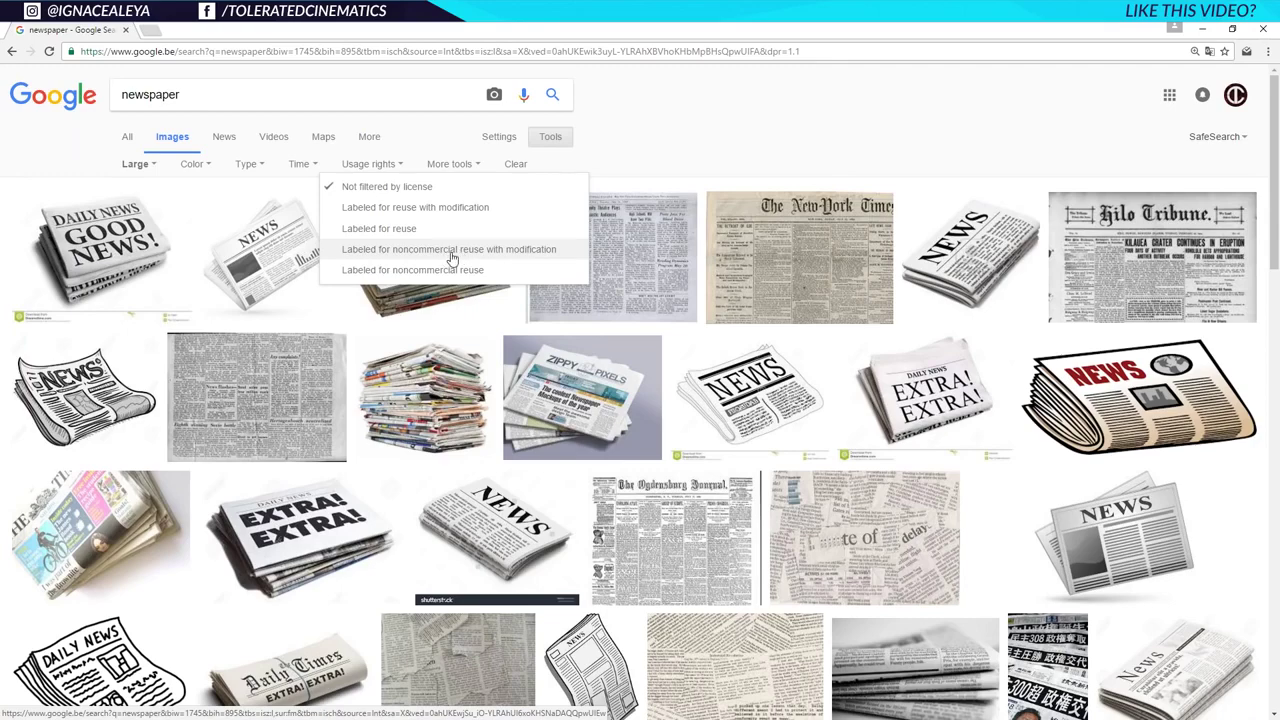
click(451, 208)
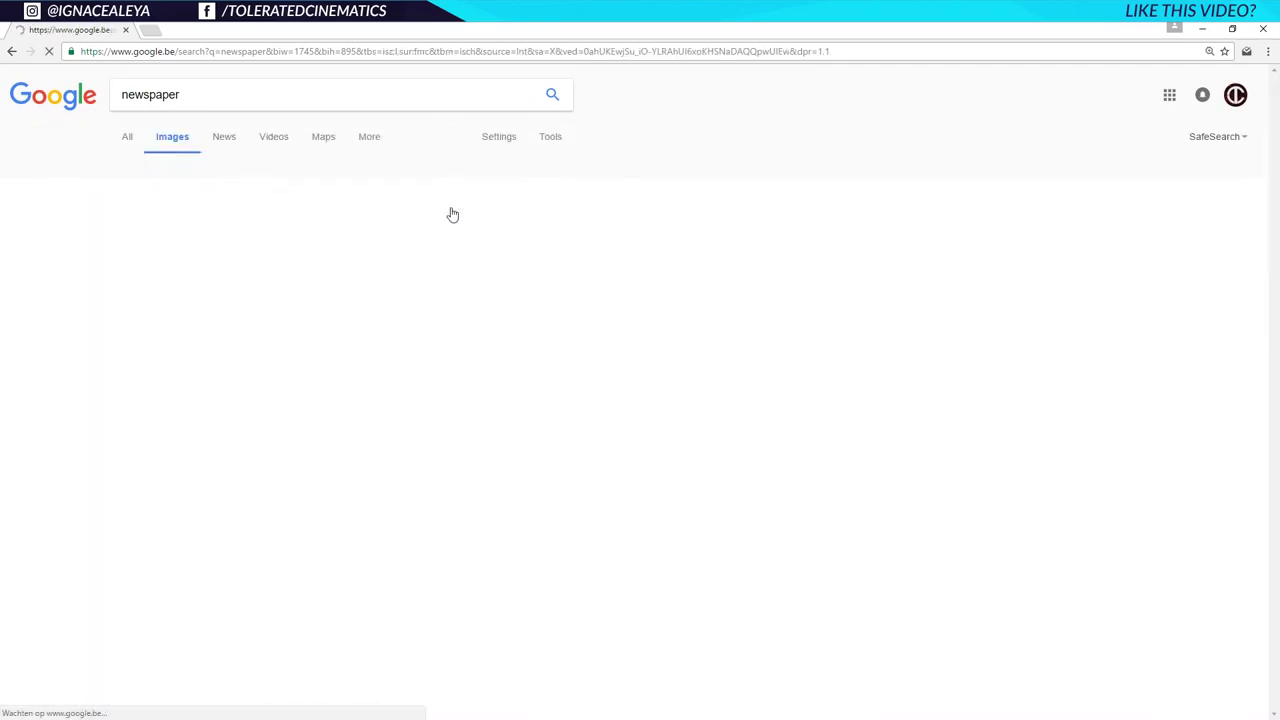
scroll(505, 443, down, 5)
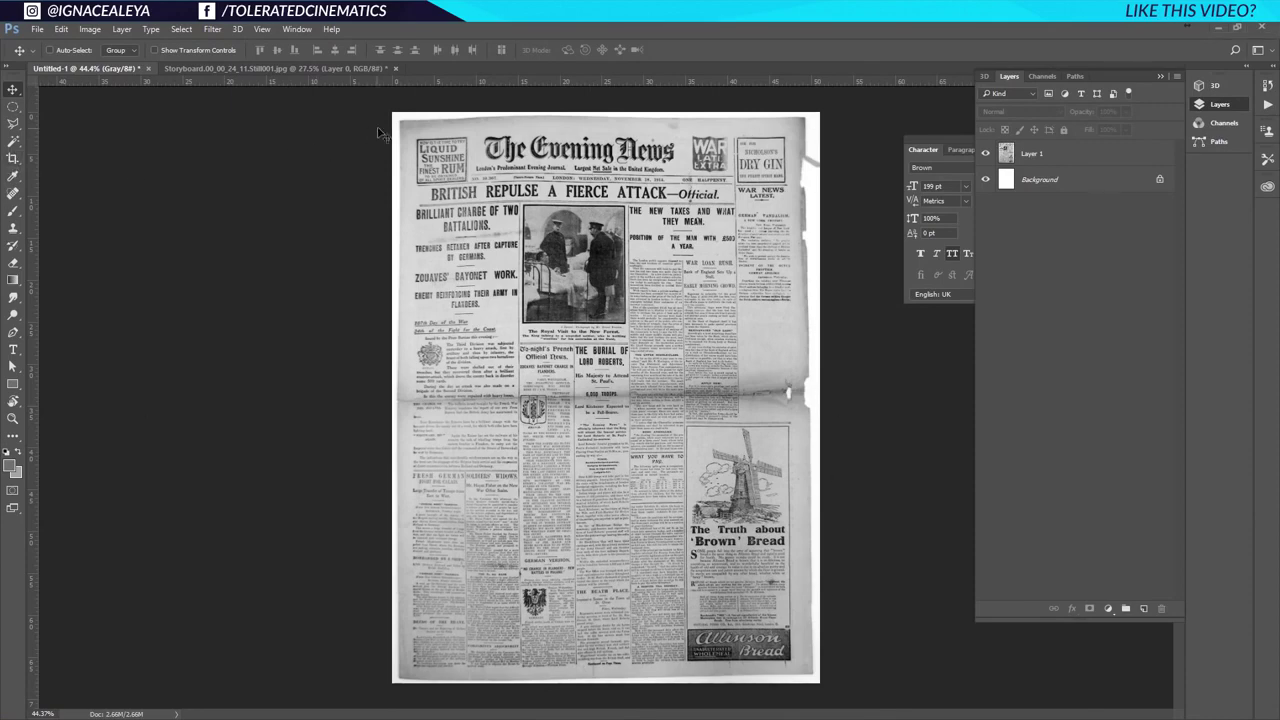
In Photoshop, crop the newspaper scan to its page area, cutting off the white borders and ragged edges
click(13, 158)
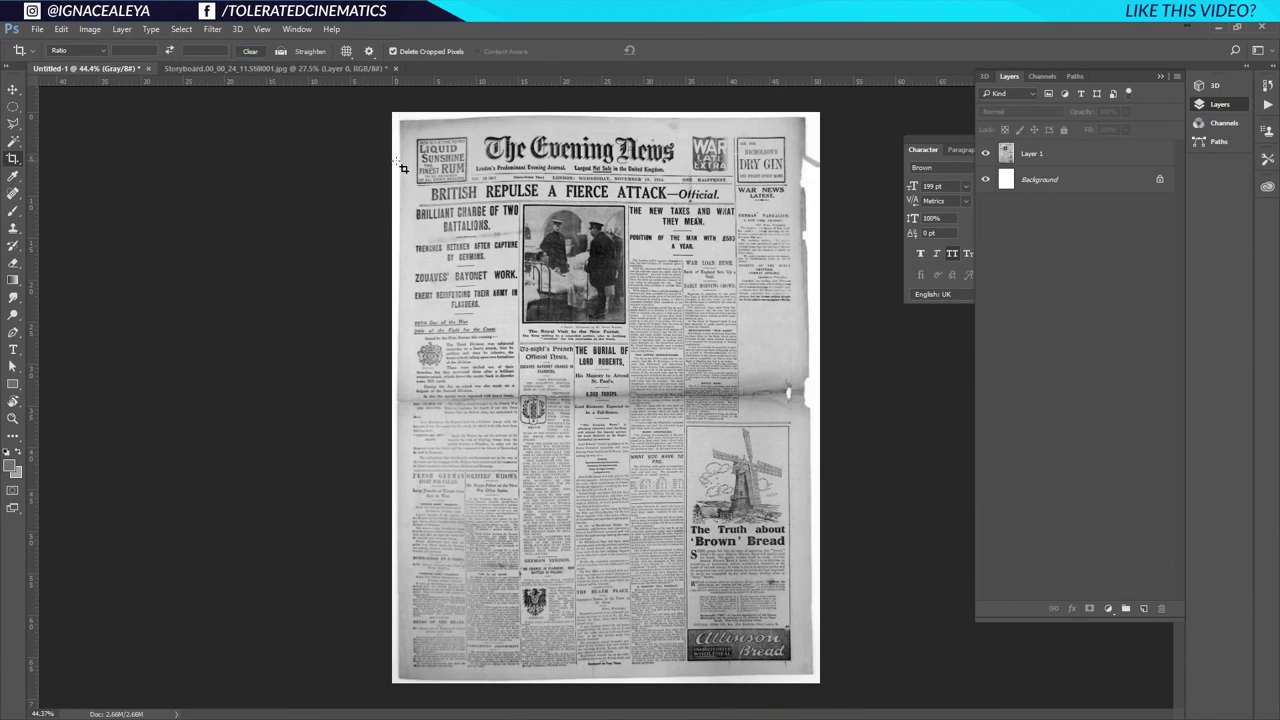
drag(408, 127, 811, 677)
key(Return)
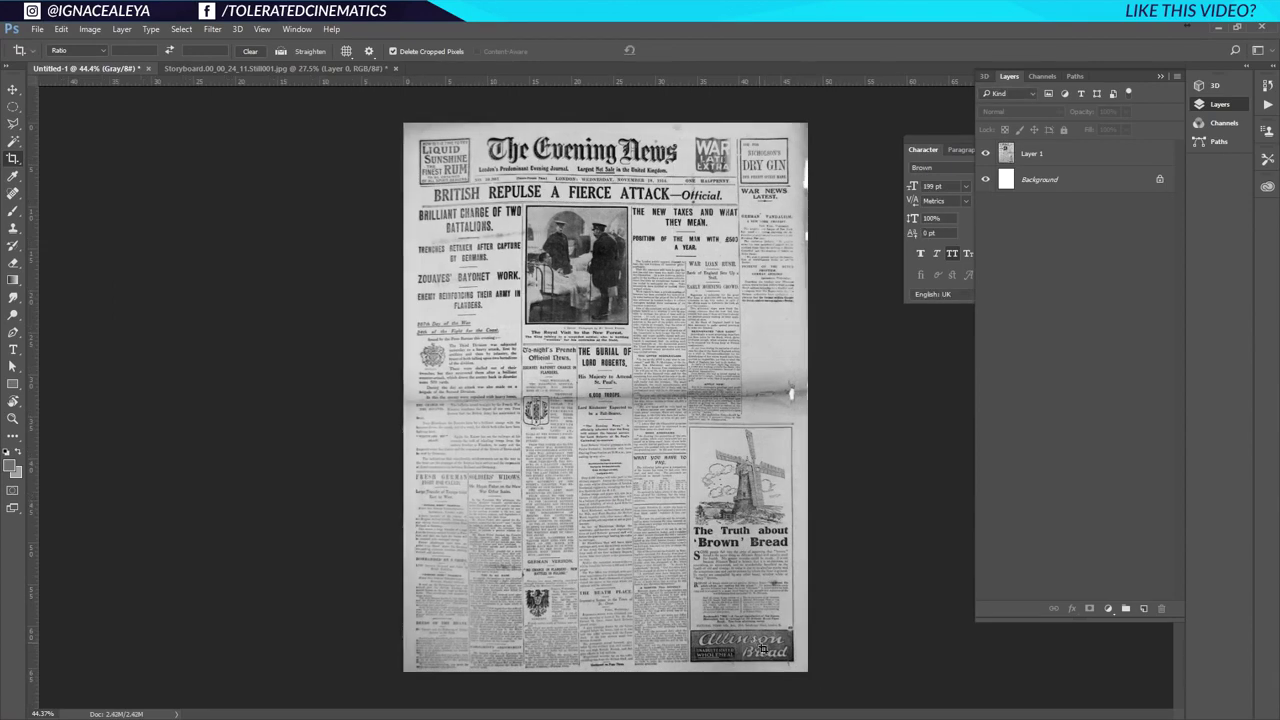
Close the floating Character panel that covers part of the newspaper
click(12, 90)
scroll(520, 229, up, 5)
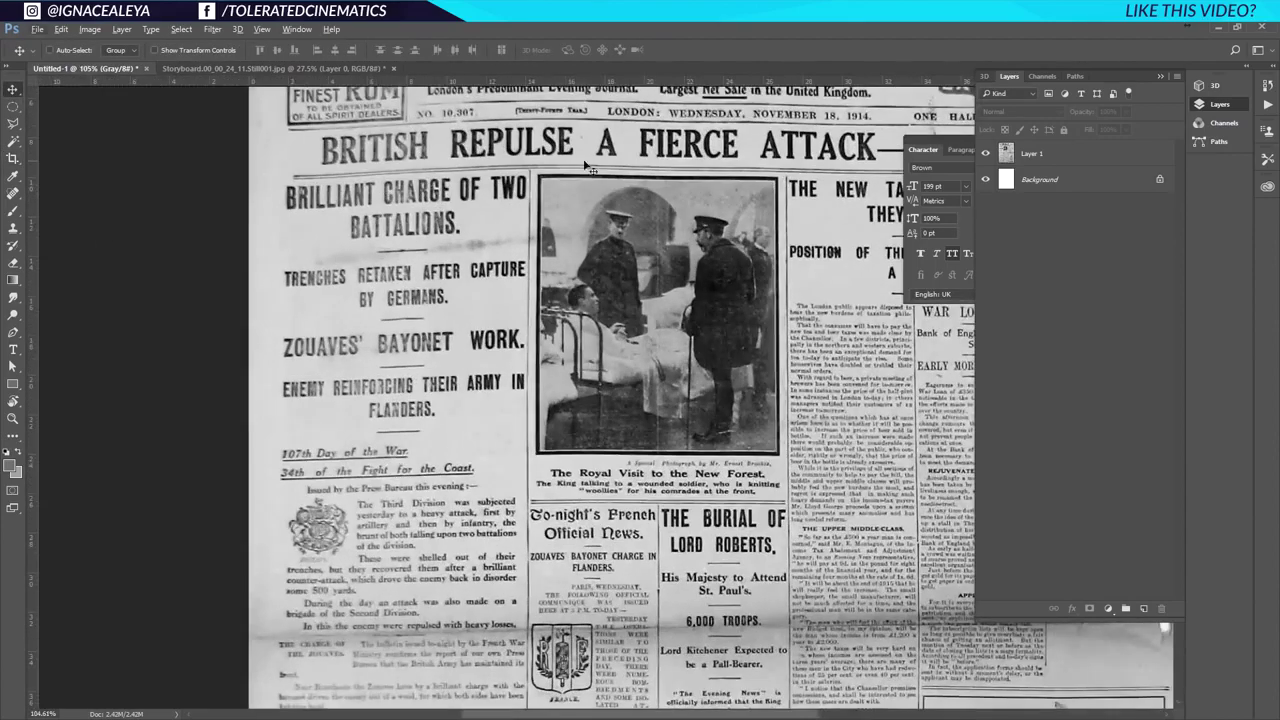
drag(590, 168, 472, 316)
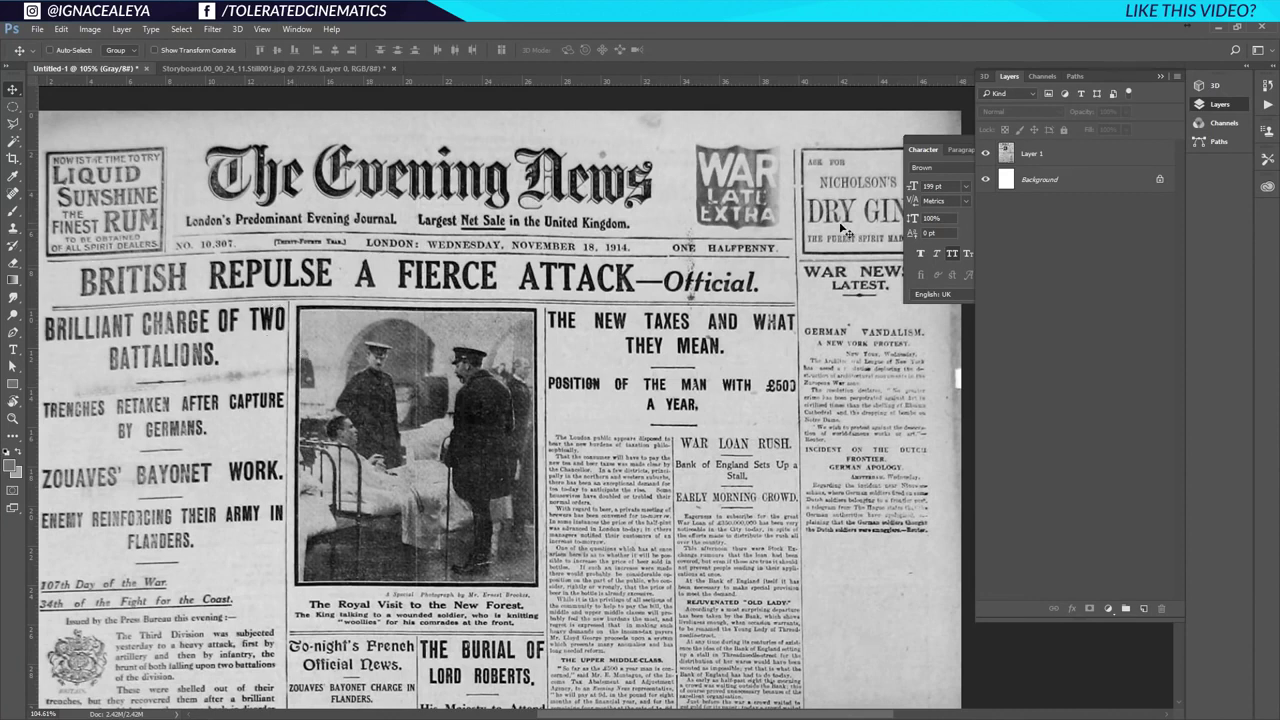
click(928, 141)
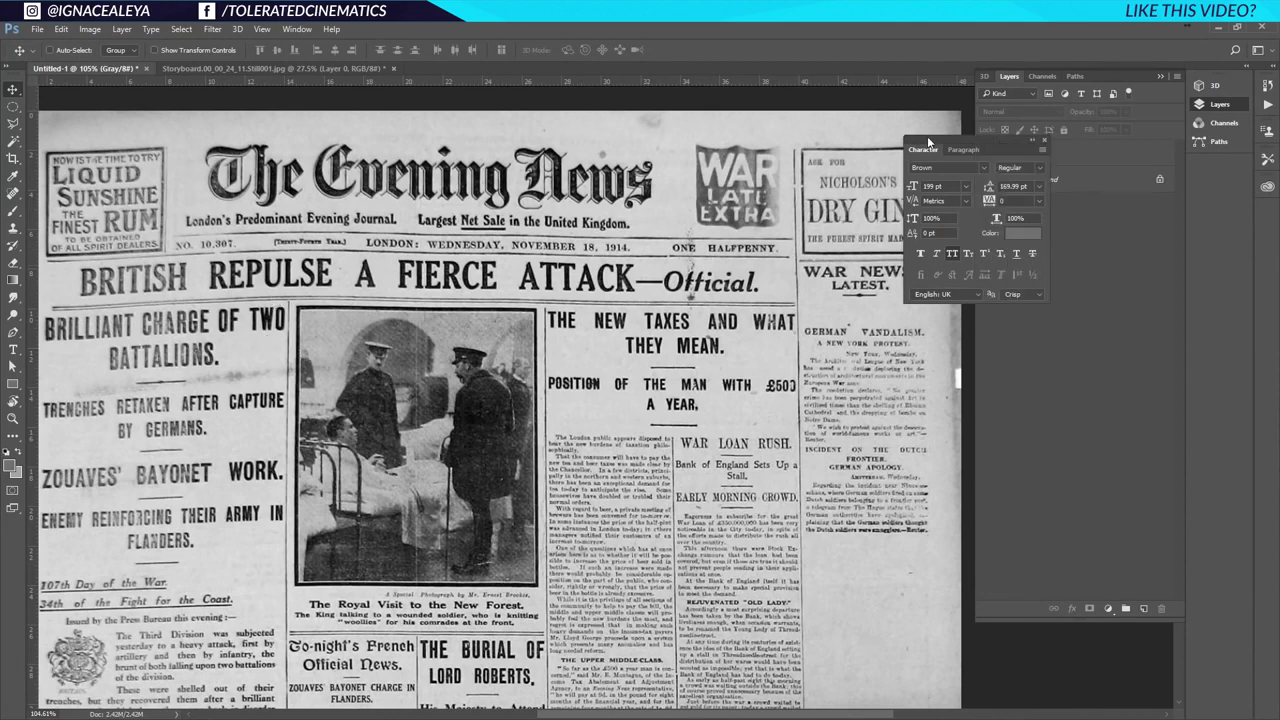
click(1045, 140)
drag(383, 319, 648, 336)
drag(740, 346, 545, 314)
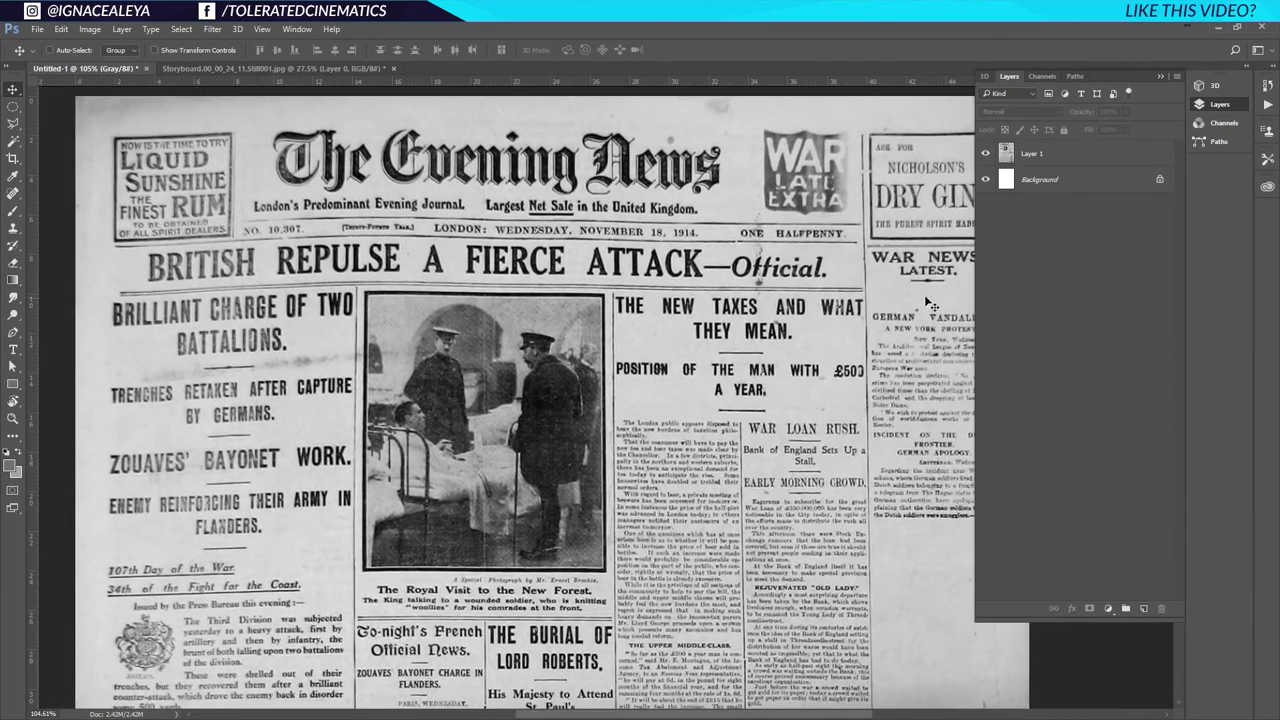
Convert the locked white Background into a normal layer and delete it
double_click(1095, 188)
click(752, 246)
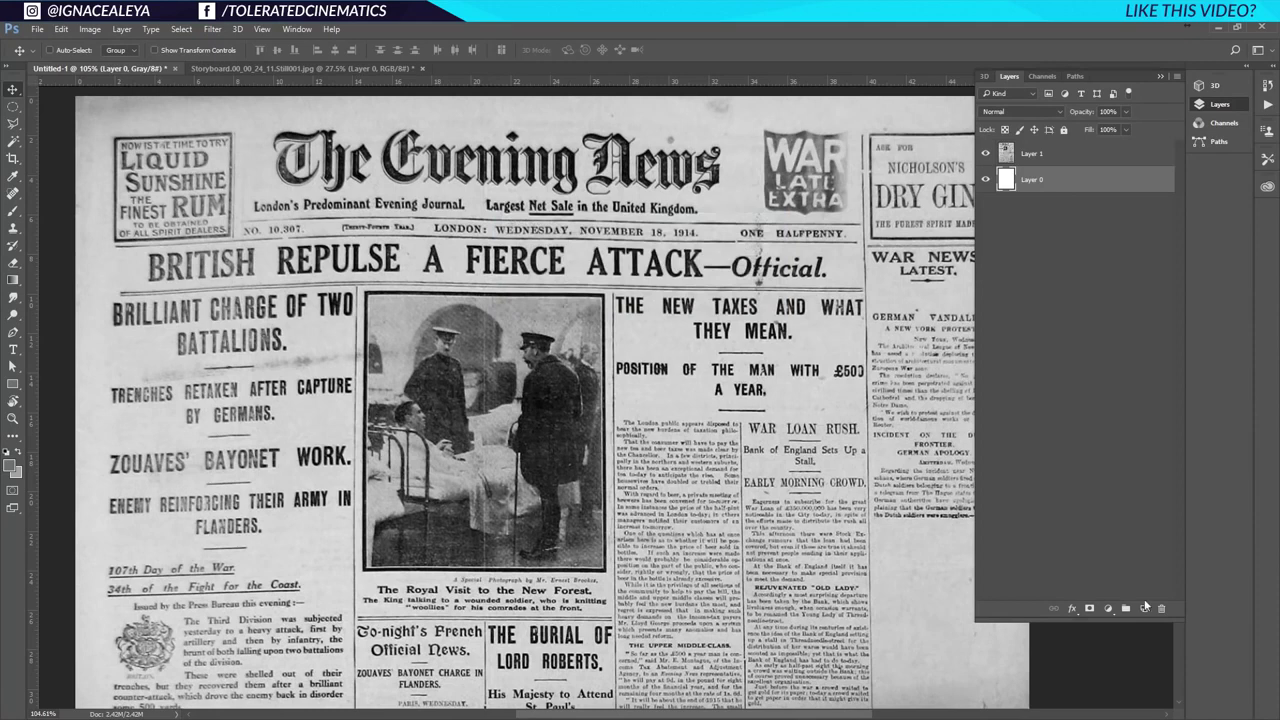
click(1161, 610)
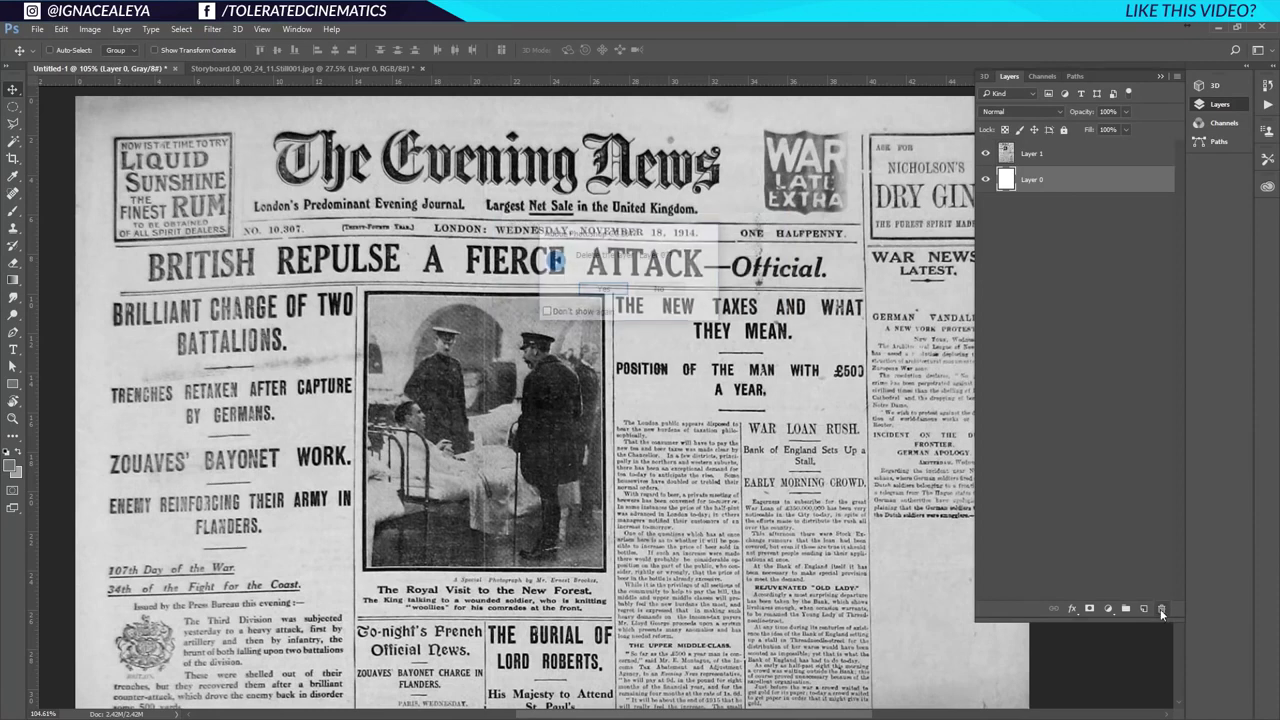
click(620, 293)
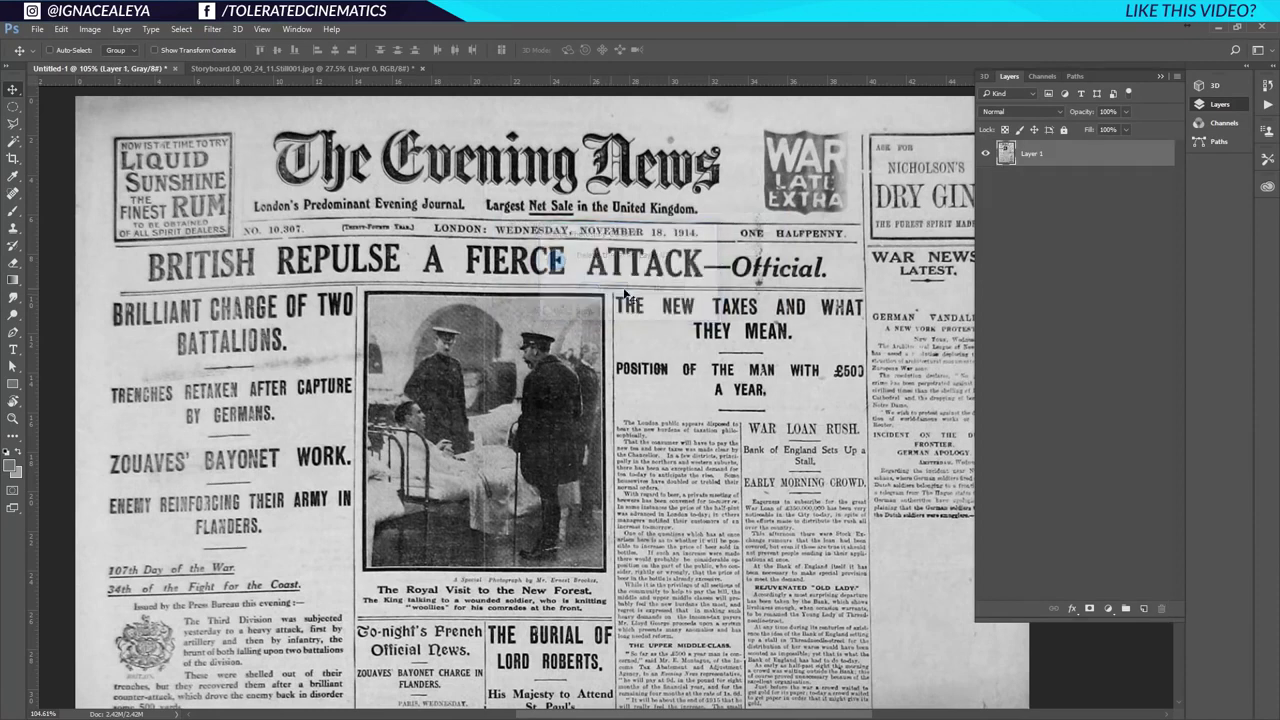
Rename the remaining layer as Newspaper
double_click(1033, 155)
text(N)
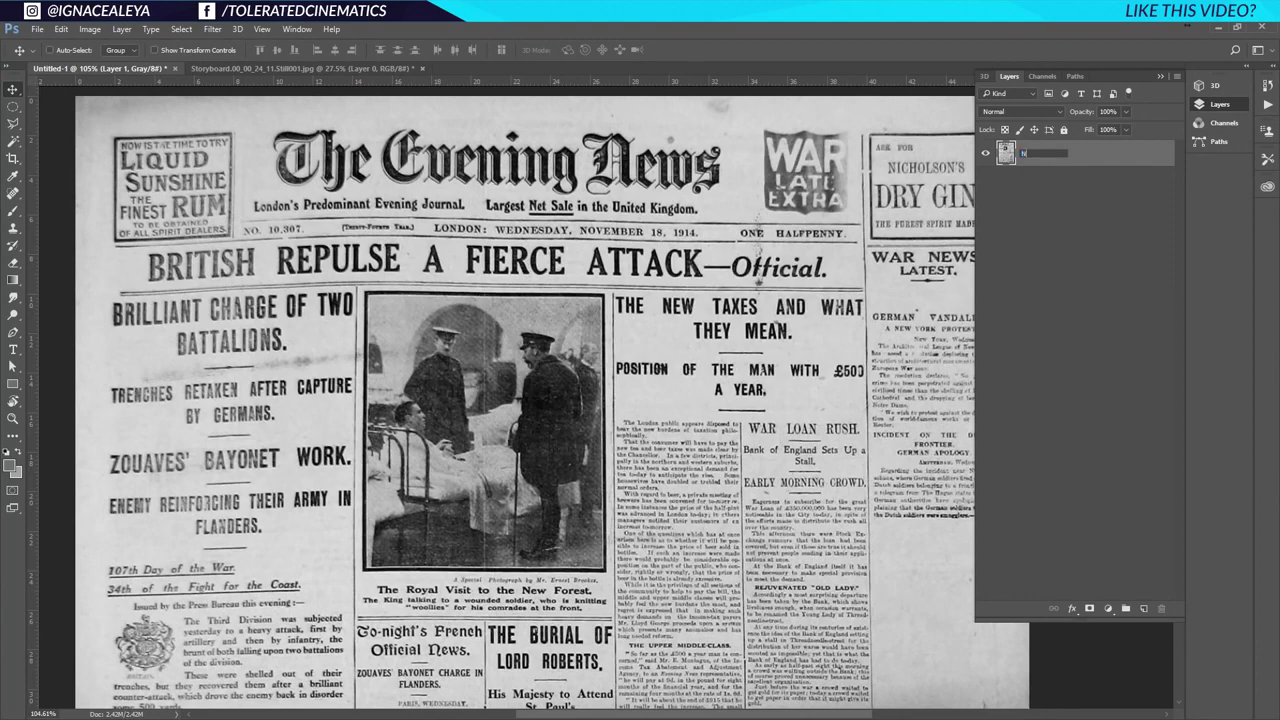
text(ewspaper)
key(Return)
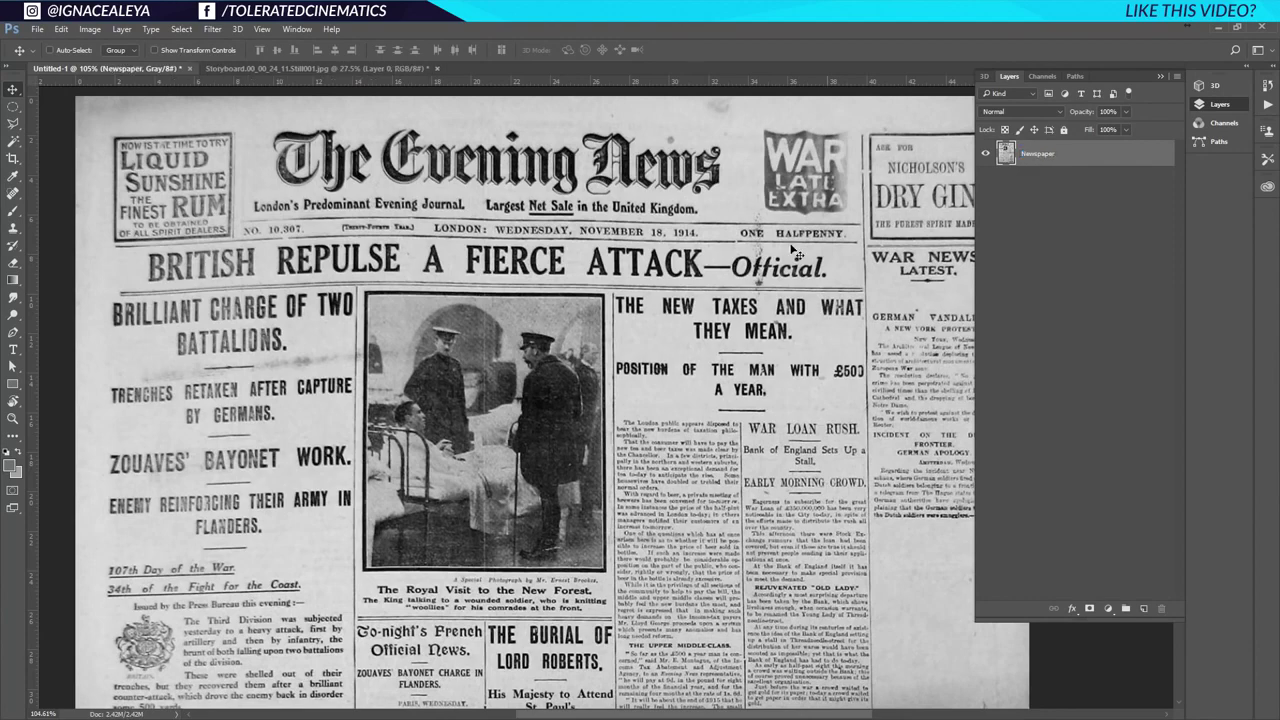
Switch to the Storyboard photo document and convert its Layer 0 to a smart object
scroll(624, 262, down, 3)
scroll(624, 262, down, 2)
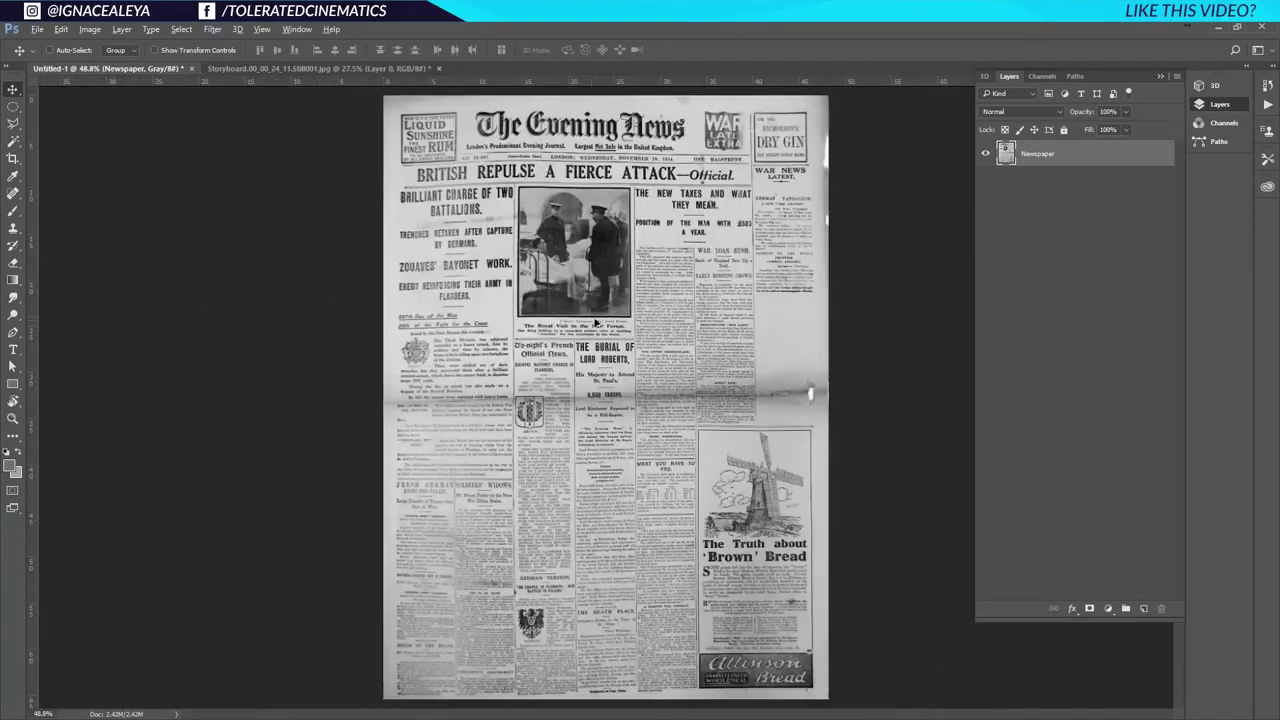
scroll(580, 250, up, 3)
scroll(581, 234, up, 3)
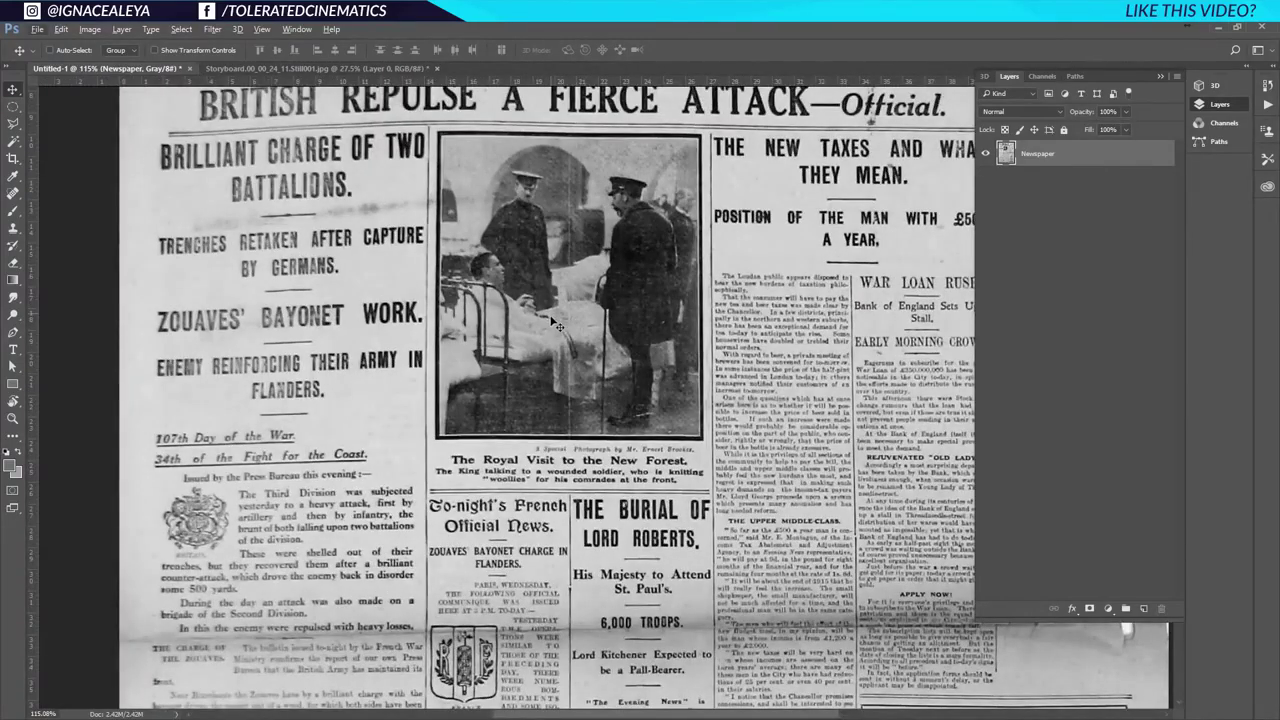
key(ctrl+Tab)
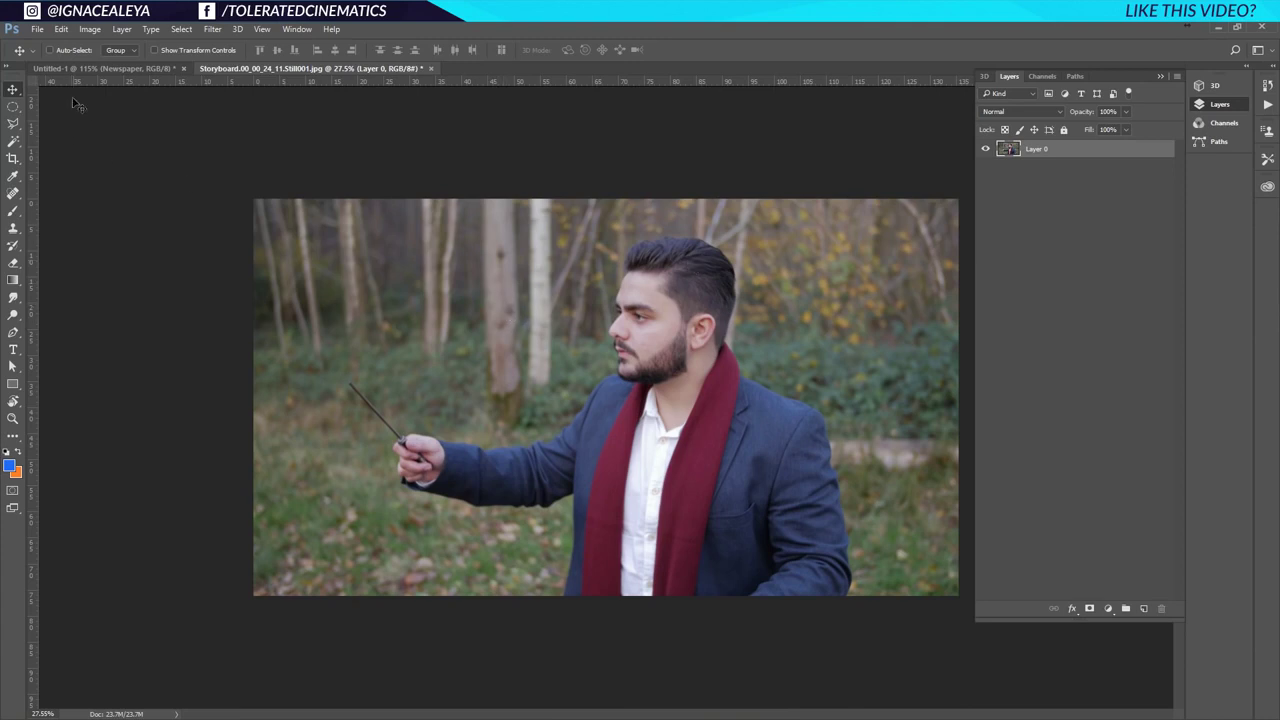
right_click(1073, 155)
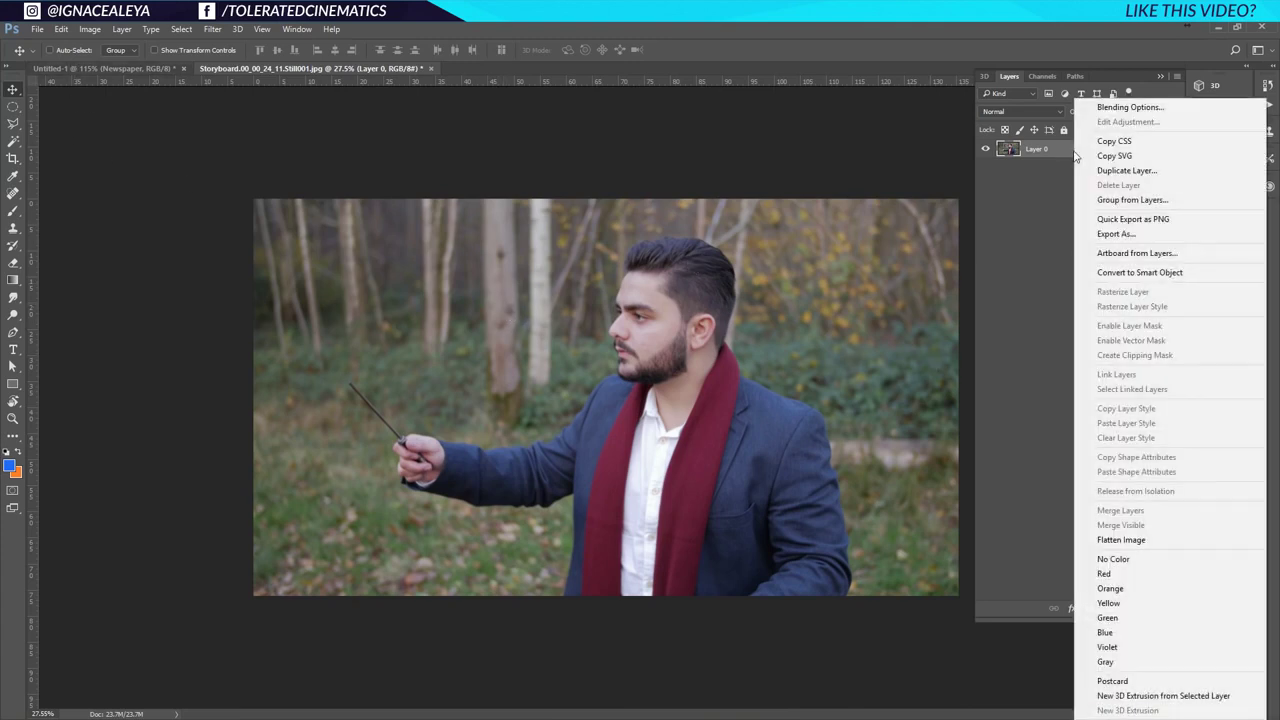
click(1157, 274)
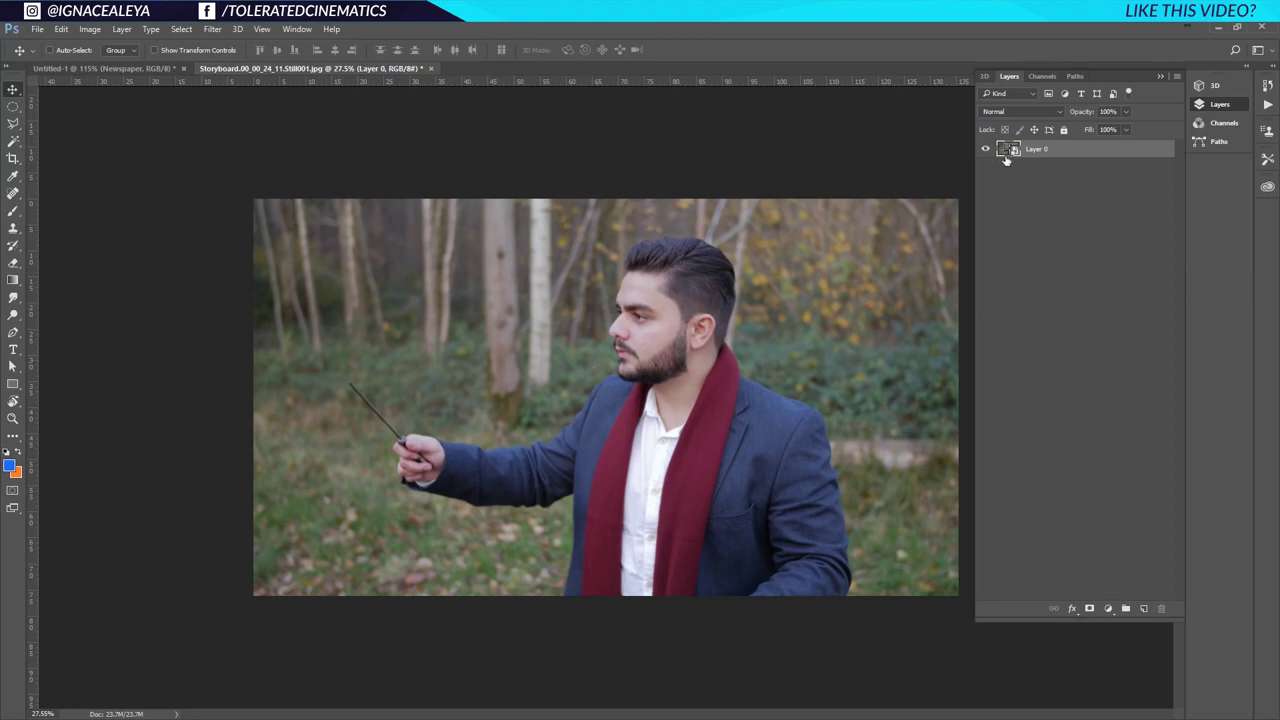
Bring the smart object photo of the man into the newspaper document as a layer above Newspaper
drag(432, 296, 595, 314)
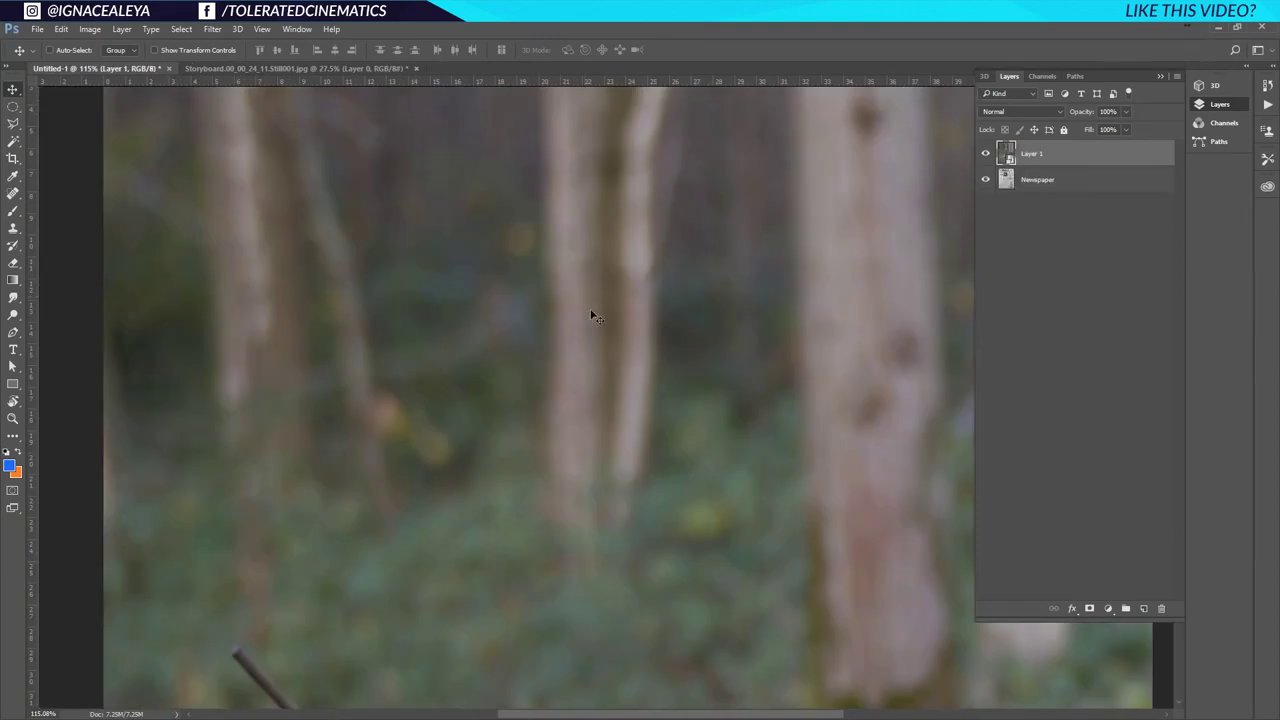
key(ctrl+0)
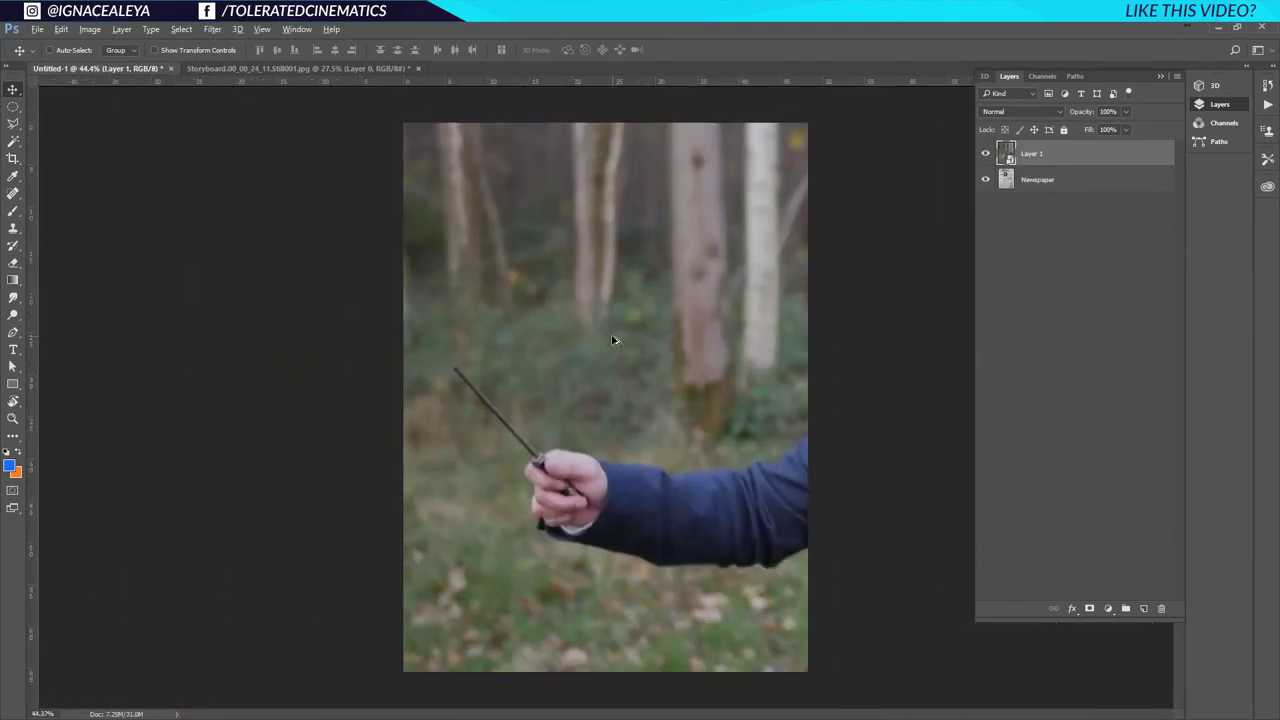
key(ctrl+0)
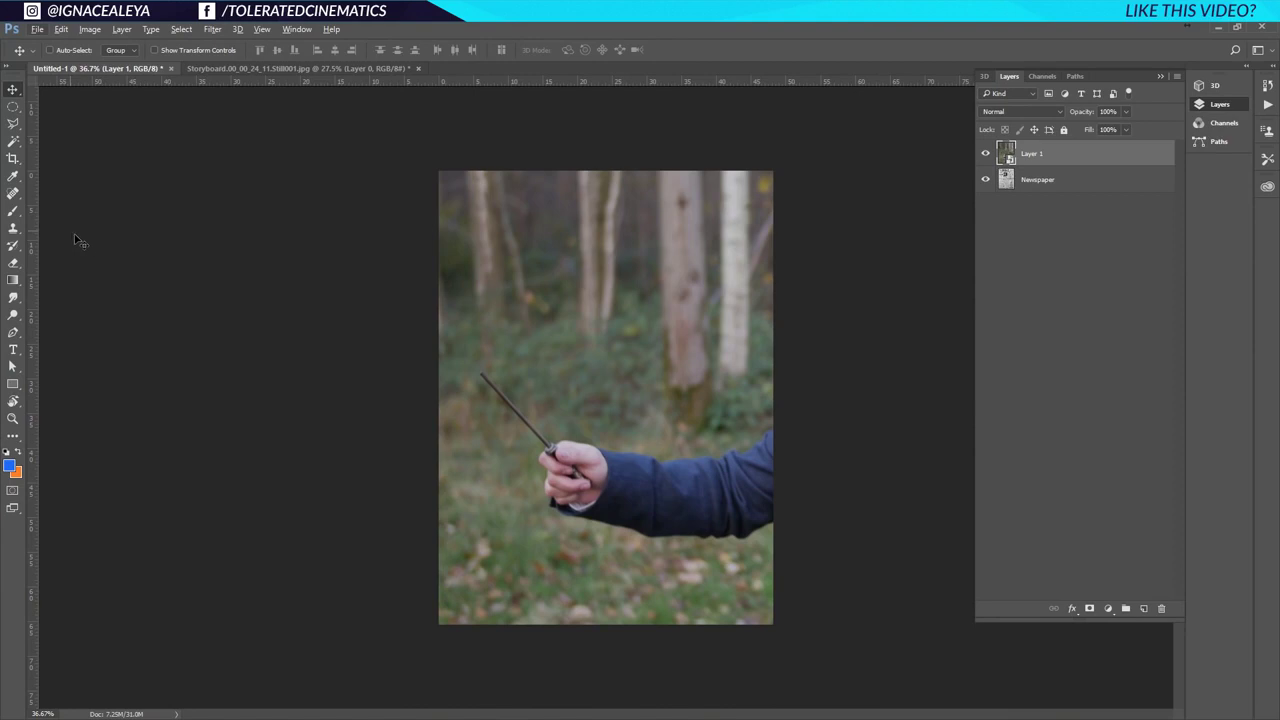
Scale the man's photo down to about 21.5% and place it over the newspaper's picture of the soldiers
key(ctrl+t)
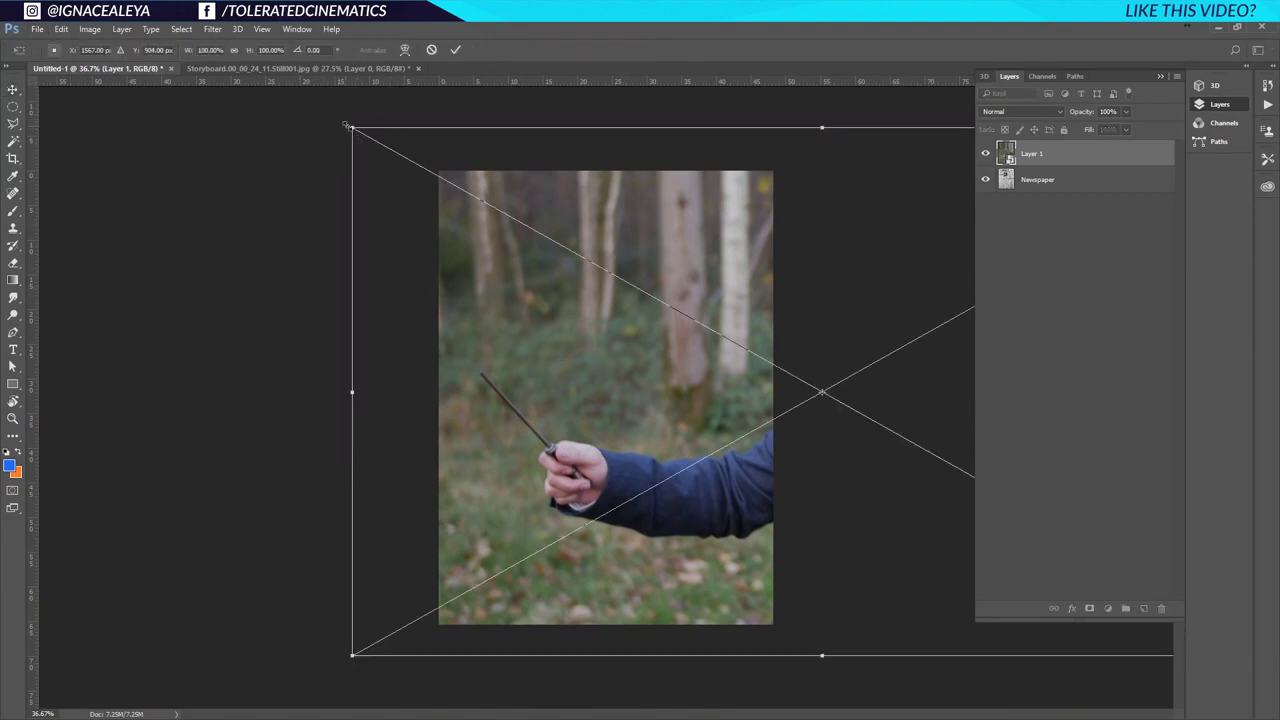
drag(351, 127, 503, 302)
drag(641, 243, 662, 233)
scroll(600, 357, up, 3)
scroll(580, 262, up, 3)
scroll(580, 262, down, 4)
scroll(580, 262, up, 4)
scroll(578, 258, up, 3)
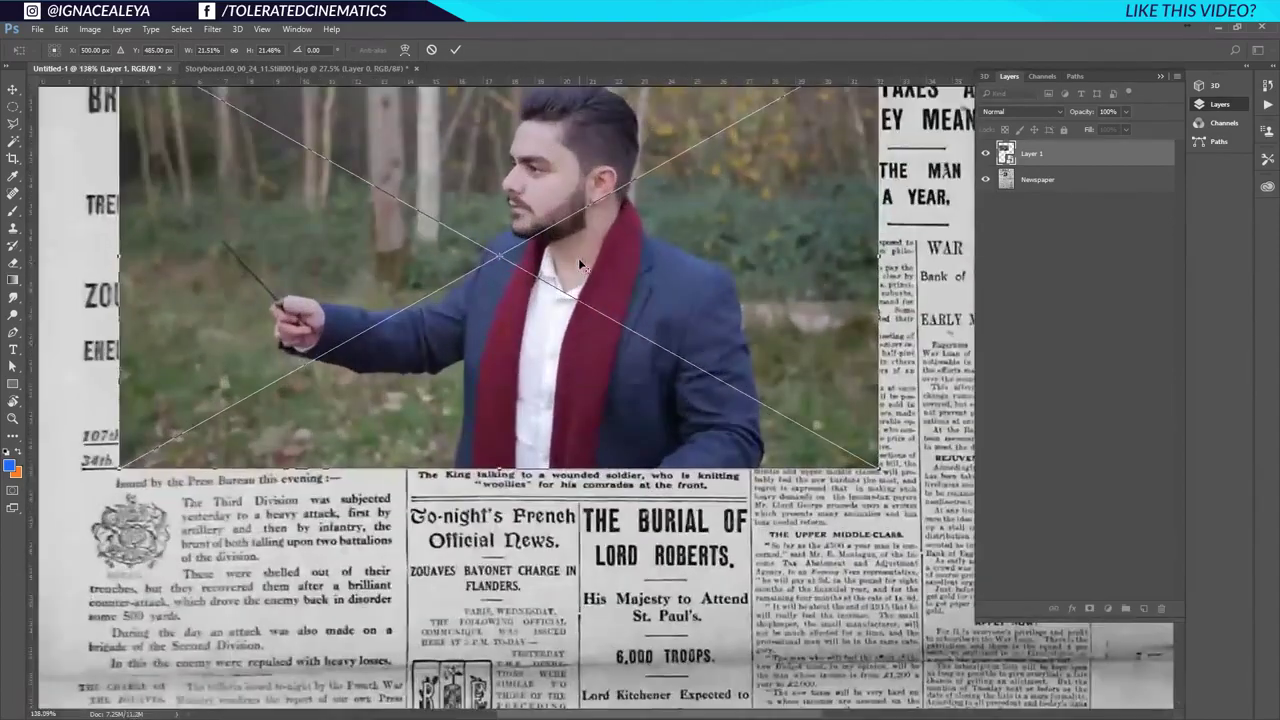
scroll(560, 320, up, 2)
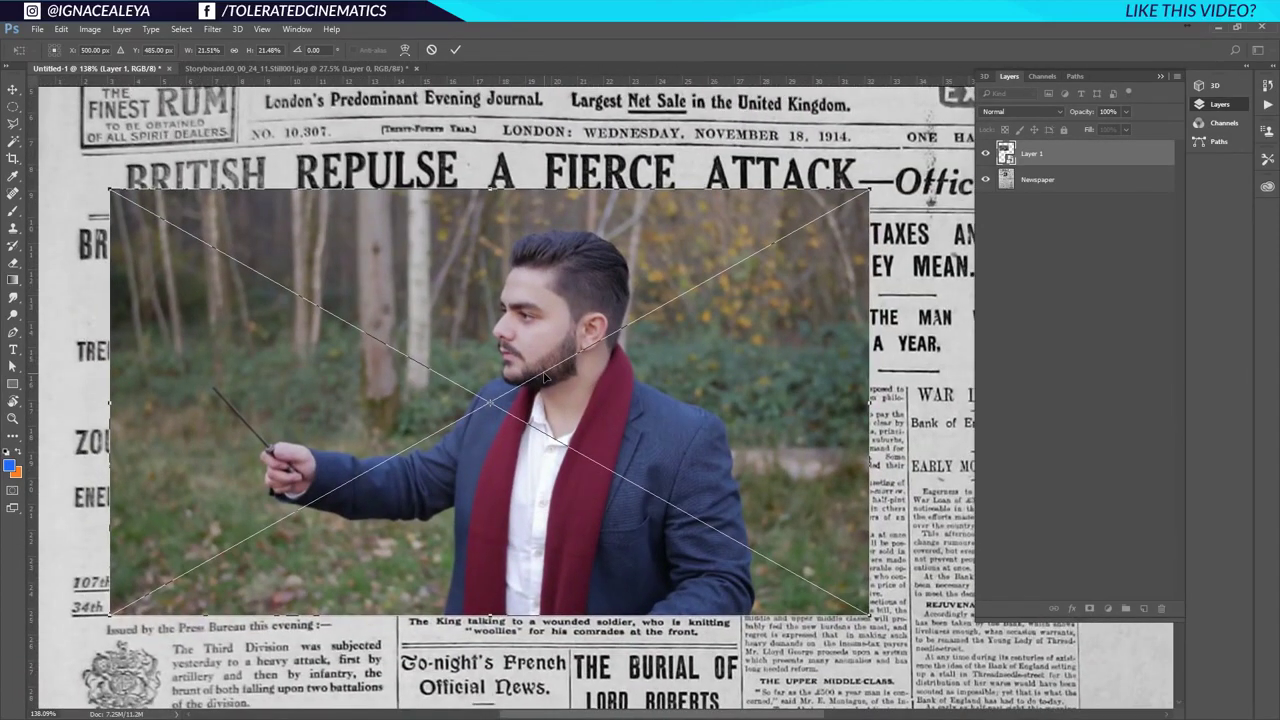
key(Return)
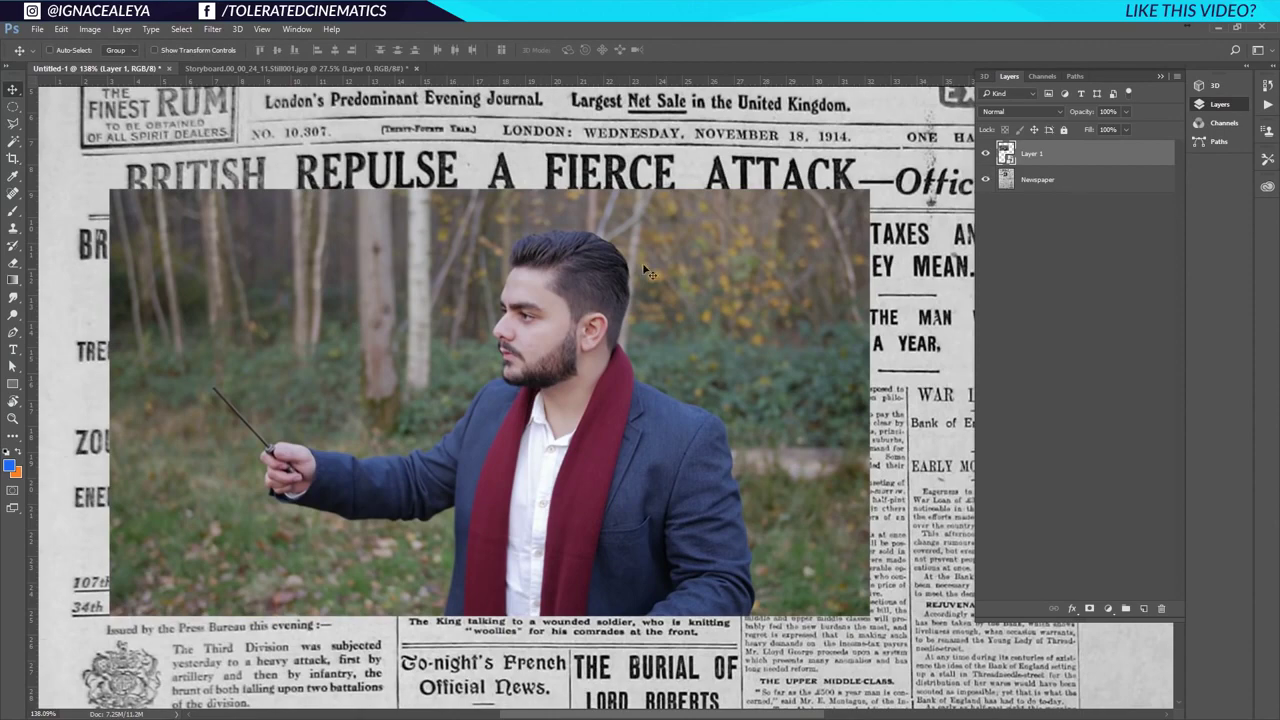
Hide Layer 1 and outline the newspaper's soldiers picture with a four-cornered Polygonal Lasso selection just inside its black frame
click(986, 155)
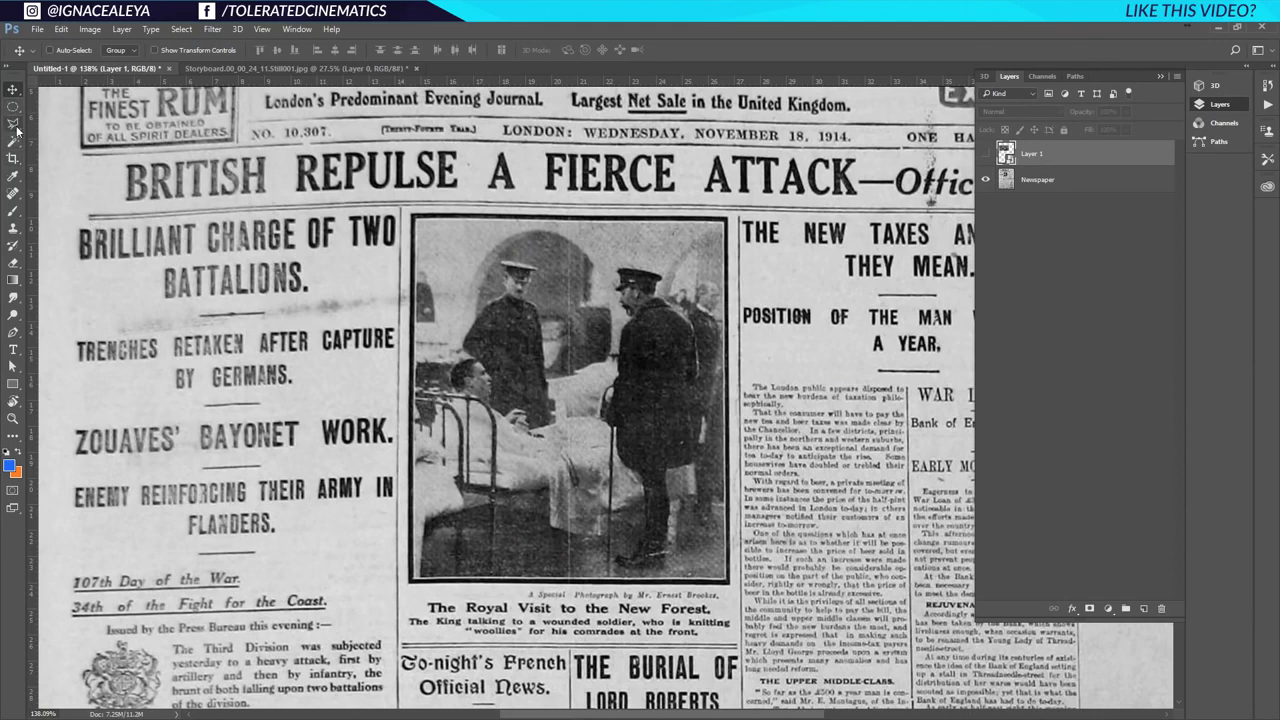
drag(14, 127, 26, 138)
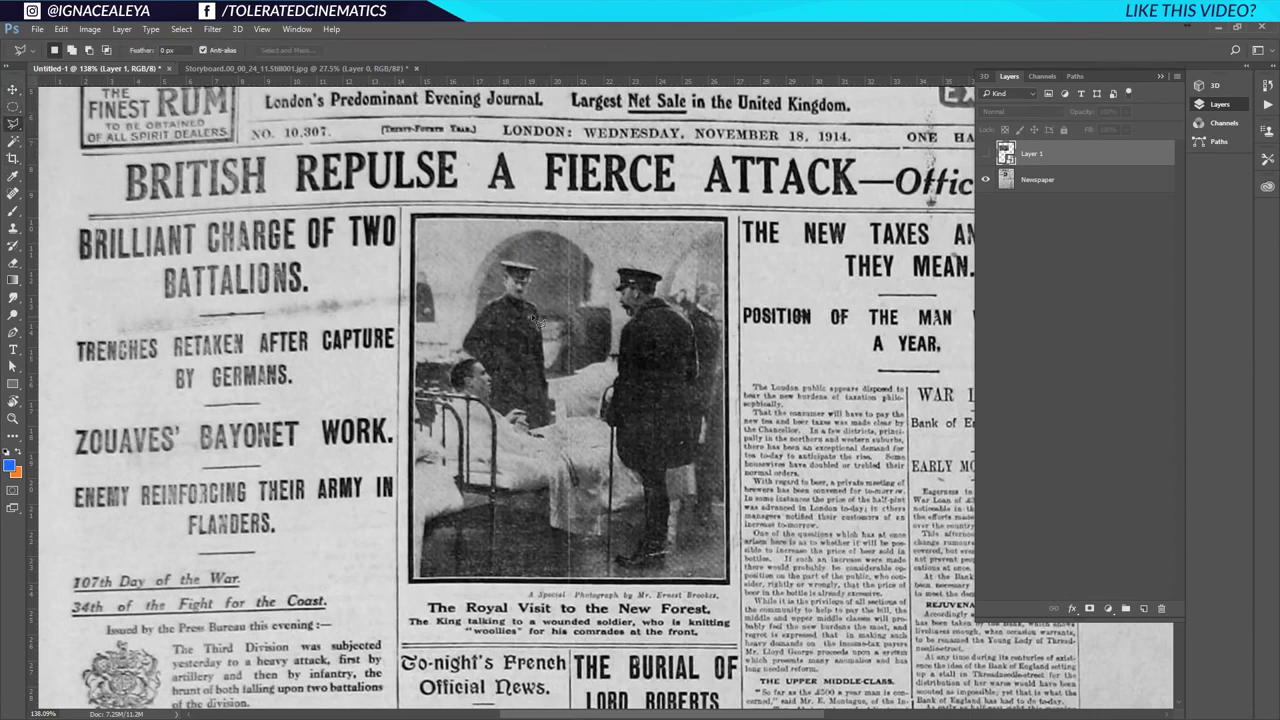
click(418, 221)
click(727, 221)
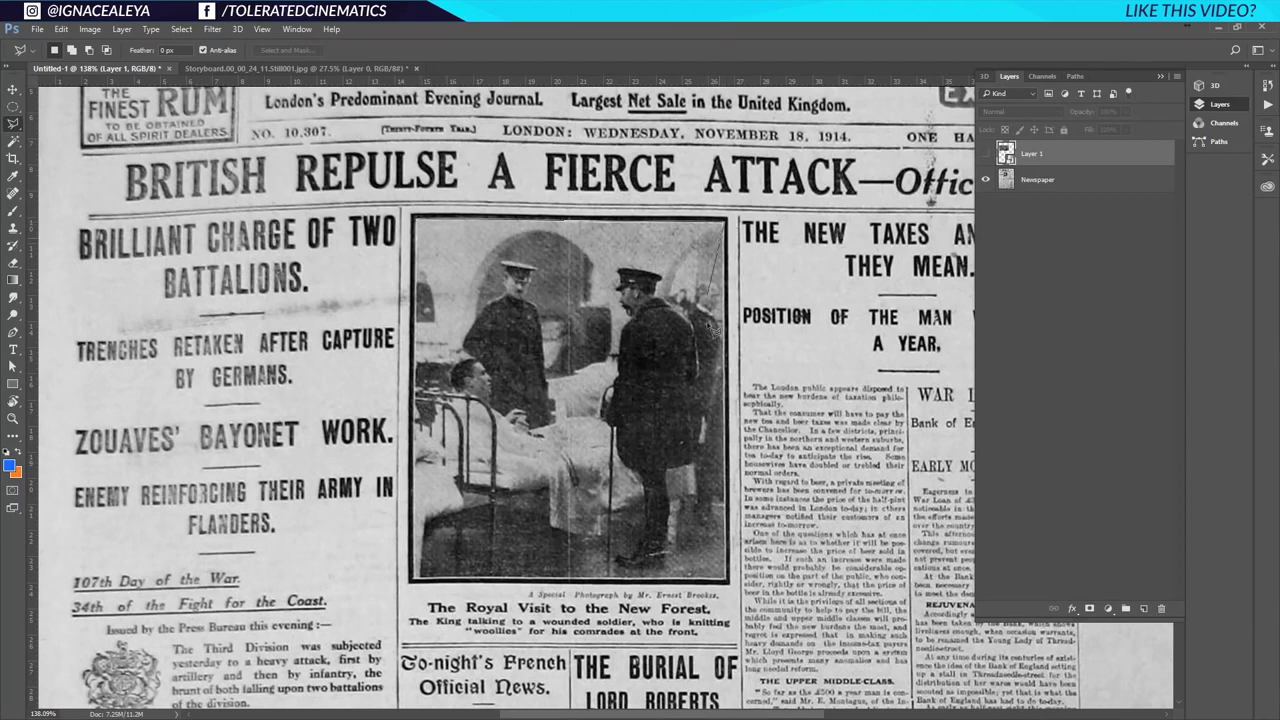
click(729, 584)
click(412, 581)
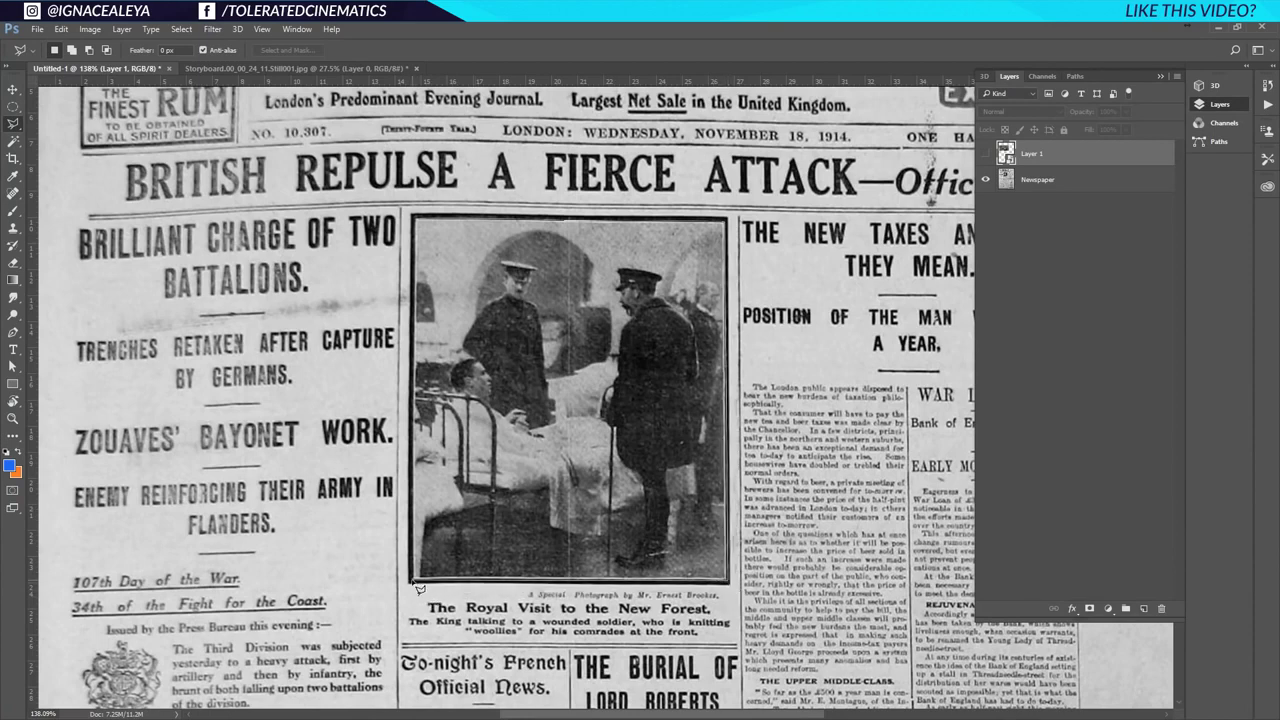
click(418, 221)
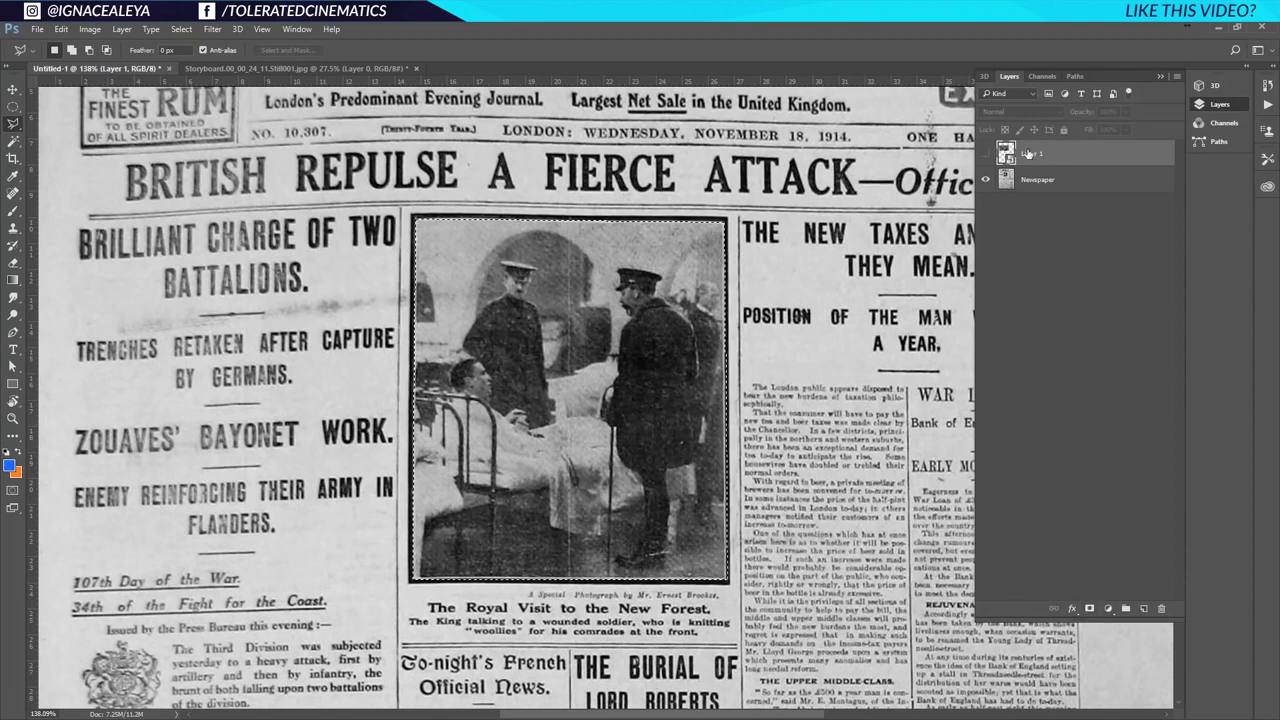
Mask the hidden man's photo to the selection, show the layer again and check the mask on its own
click(1091, 609)
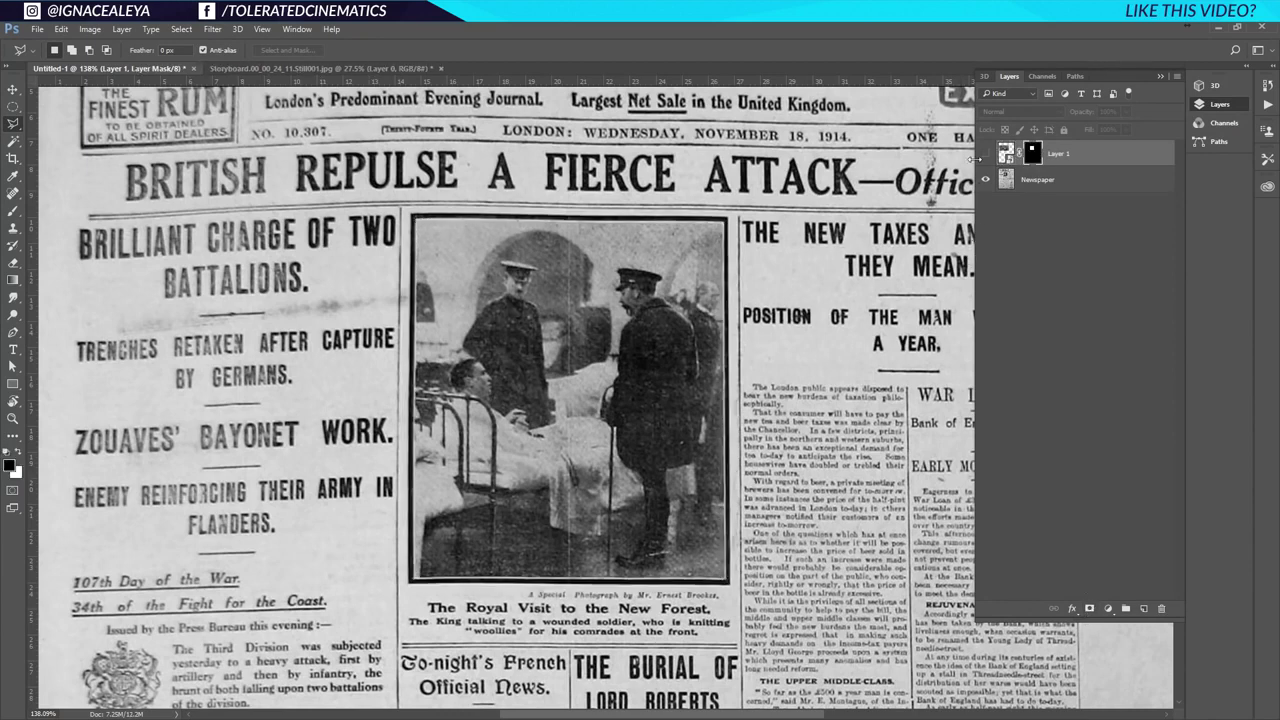
click(985, 154)
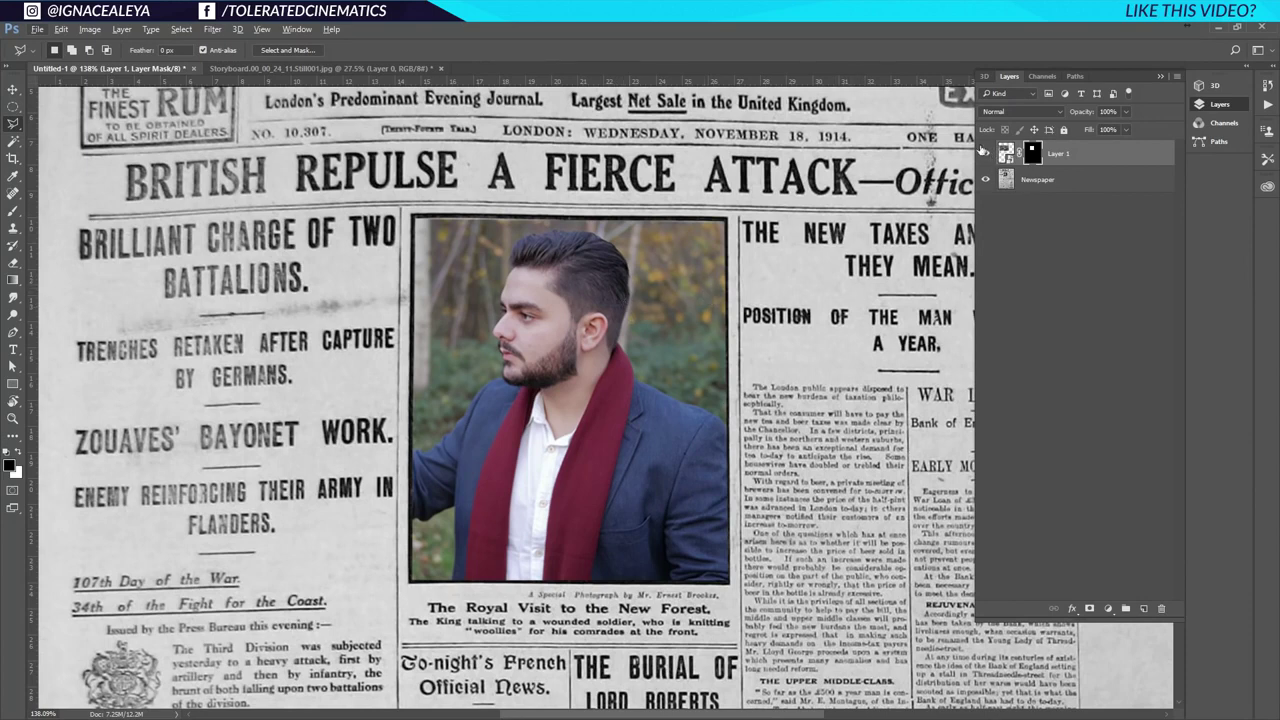
alt+click(1035, 157)
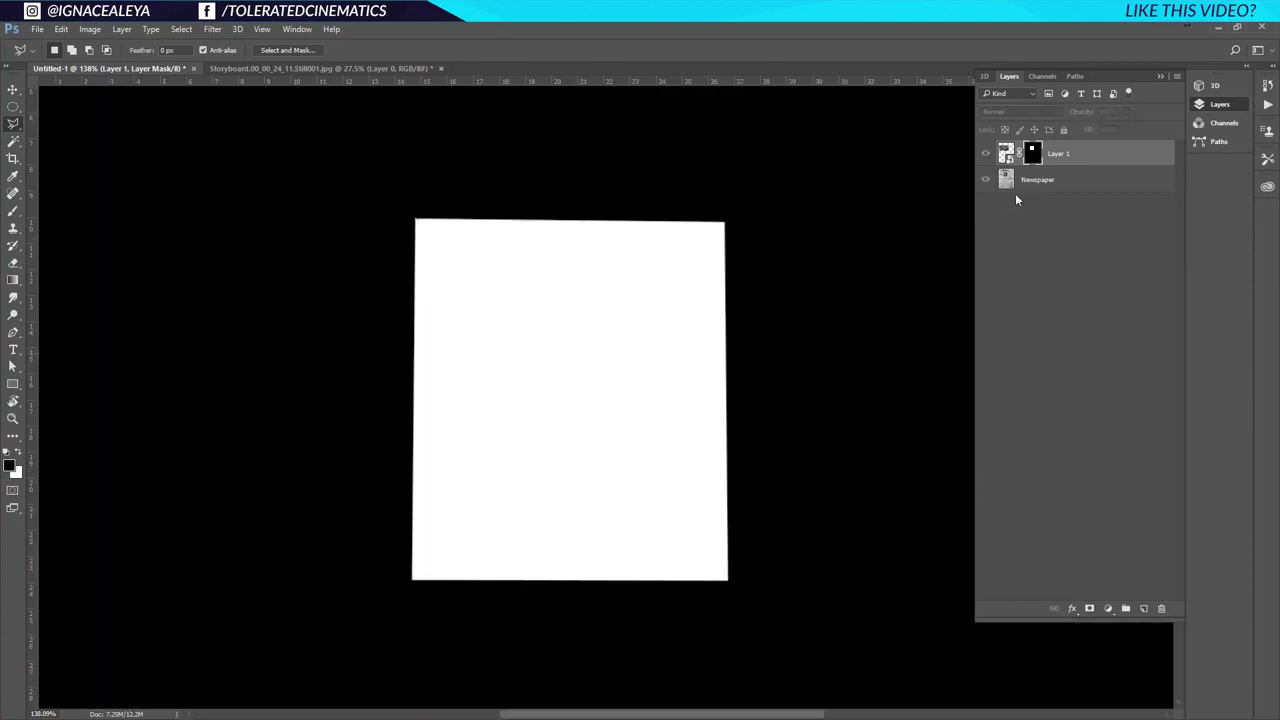
click(1005, 154)
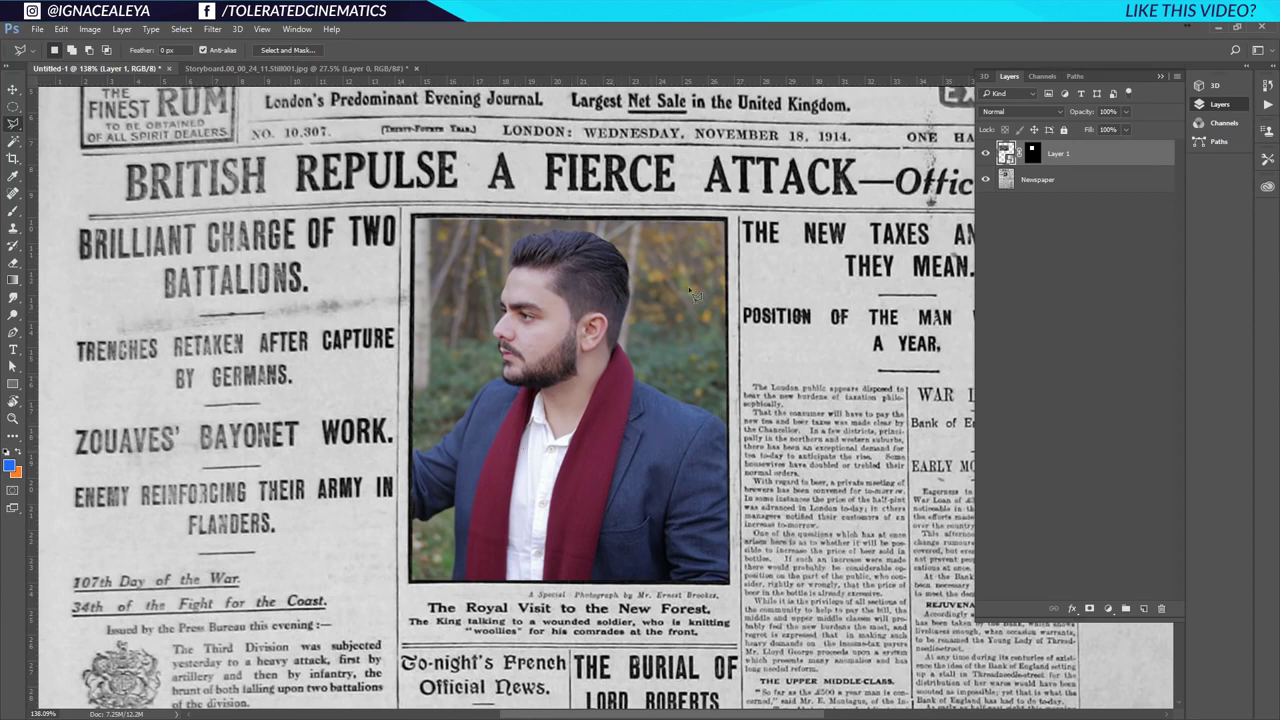
Add a Stroke effect to Layer 1 in dark grey 2a2a2a, sampled from the newspaper's headline
double_click(1106, 163)
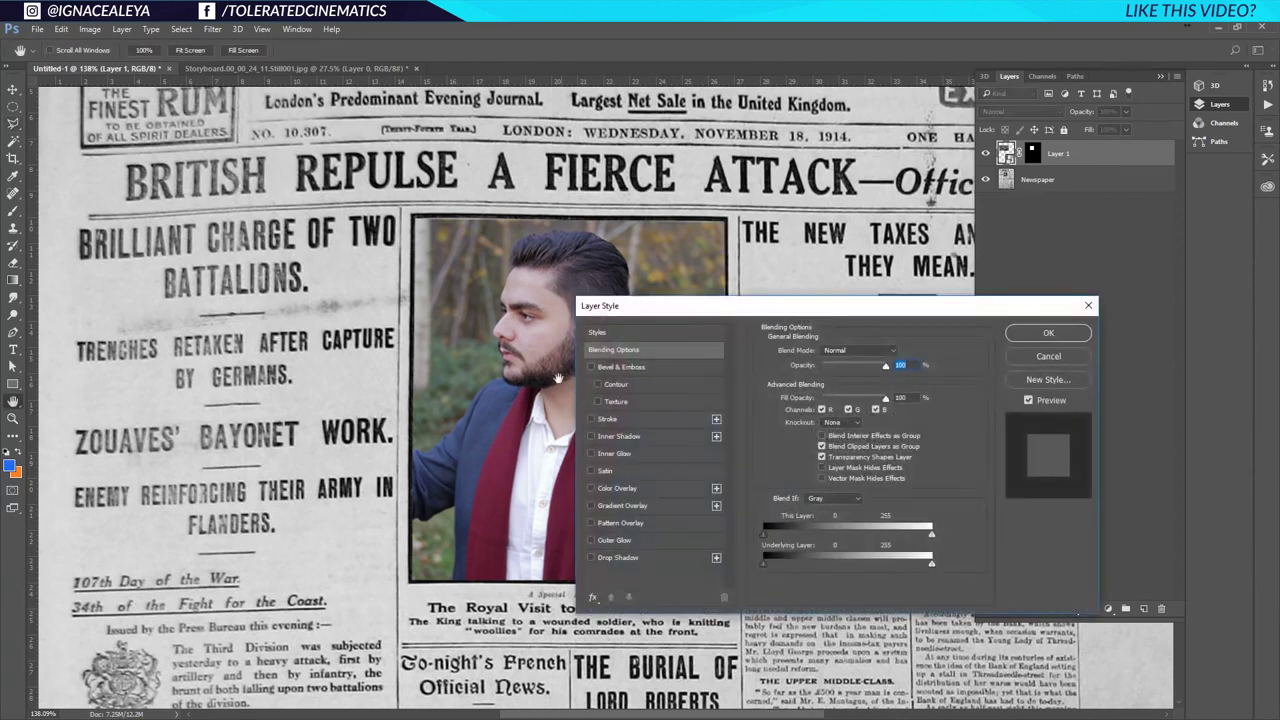
drag(600, 316, 800, 247)
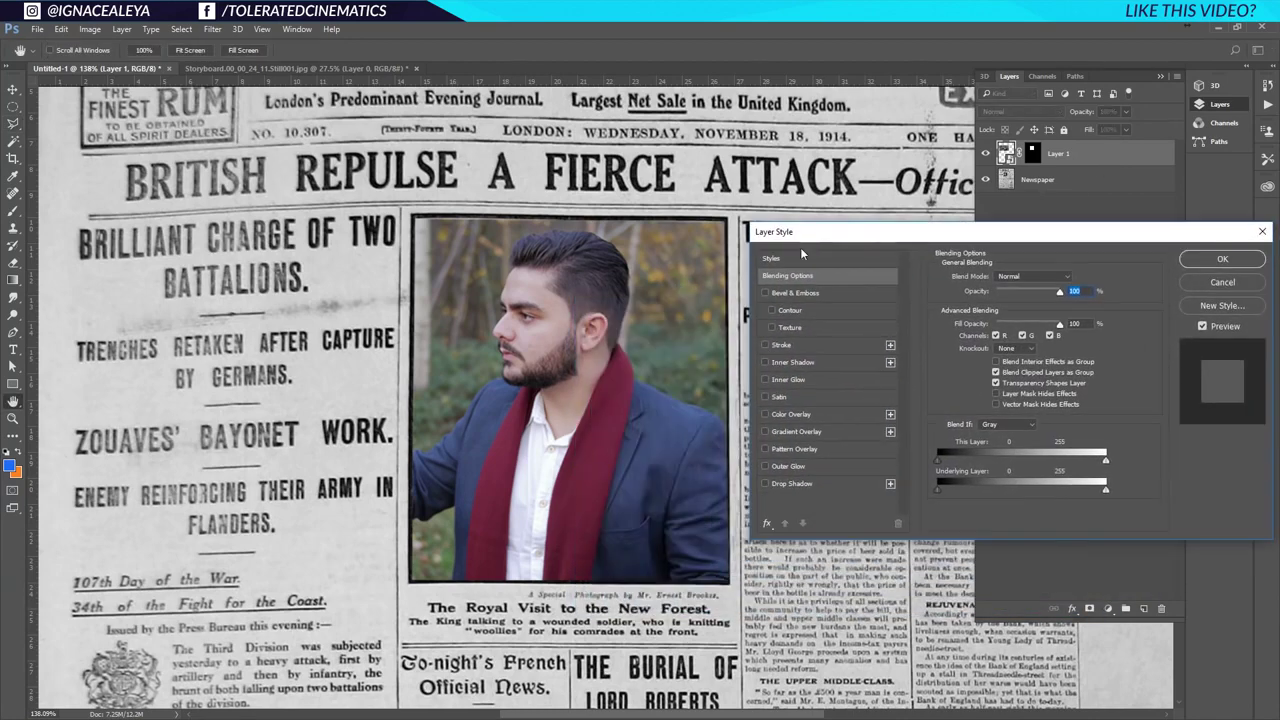
click(781, 345)
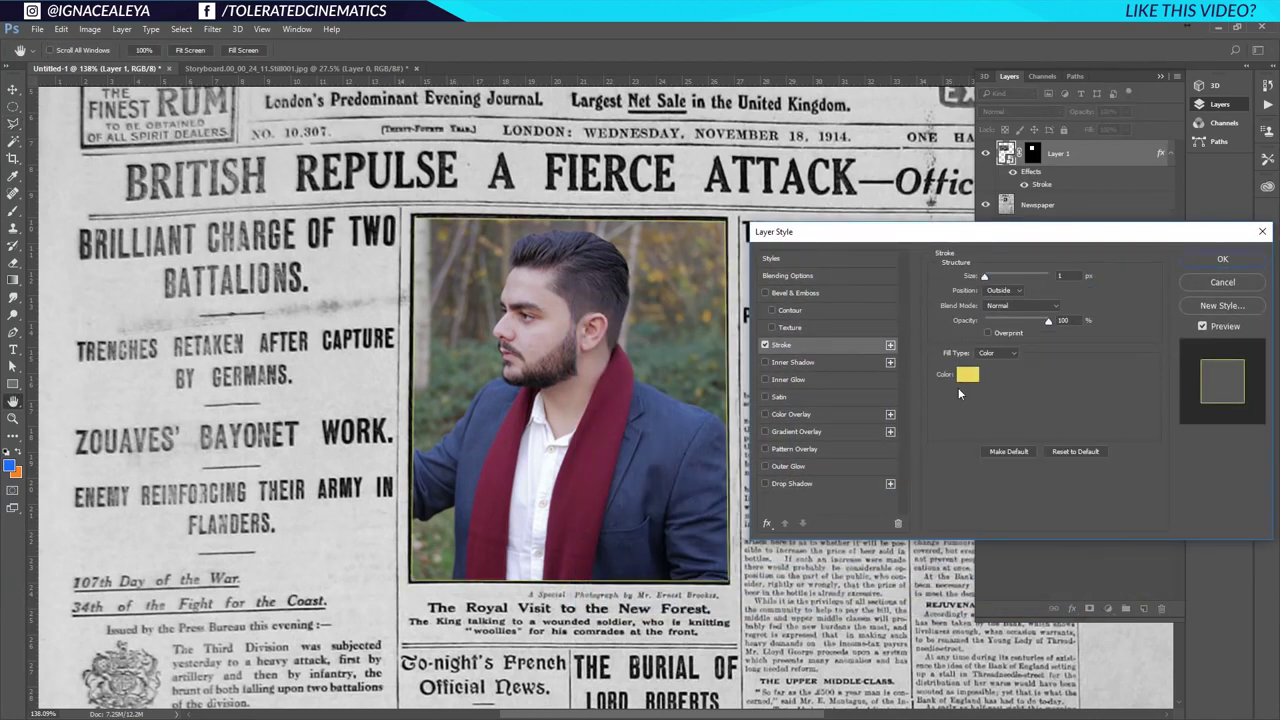
click(966, 377)
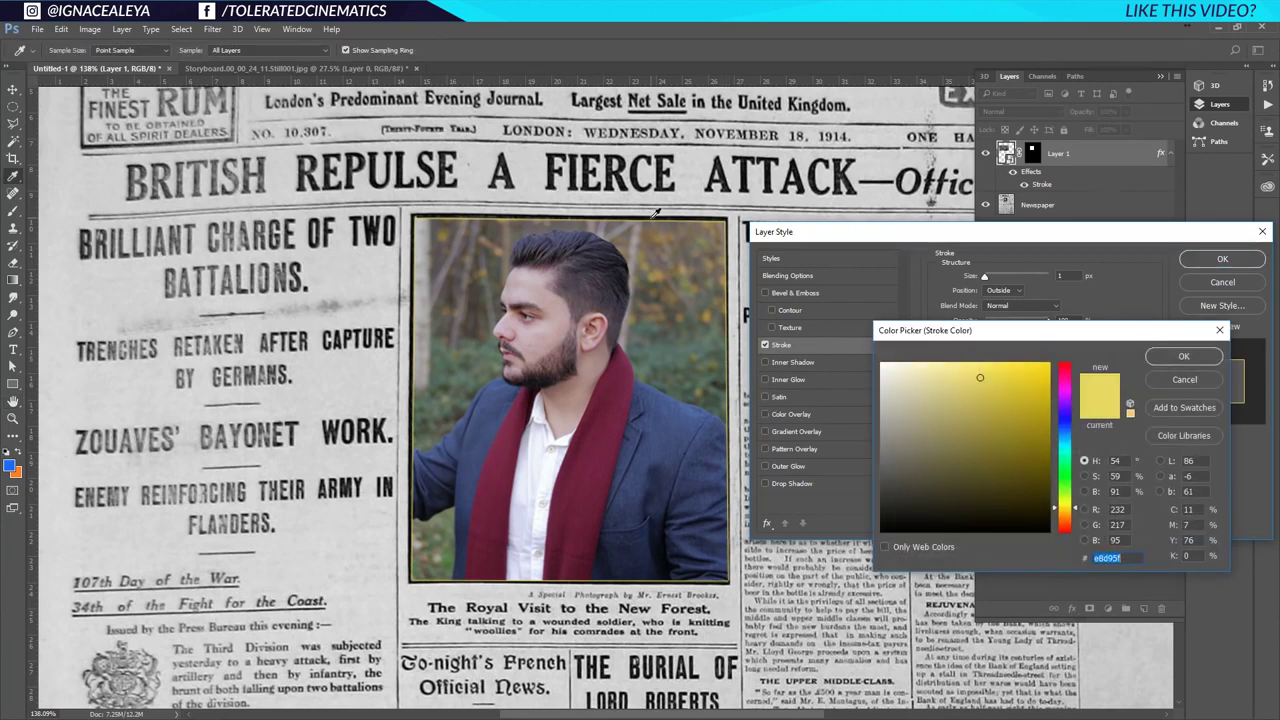
click(665, 155)
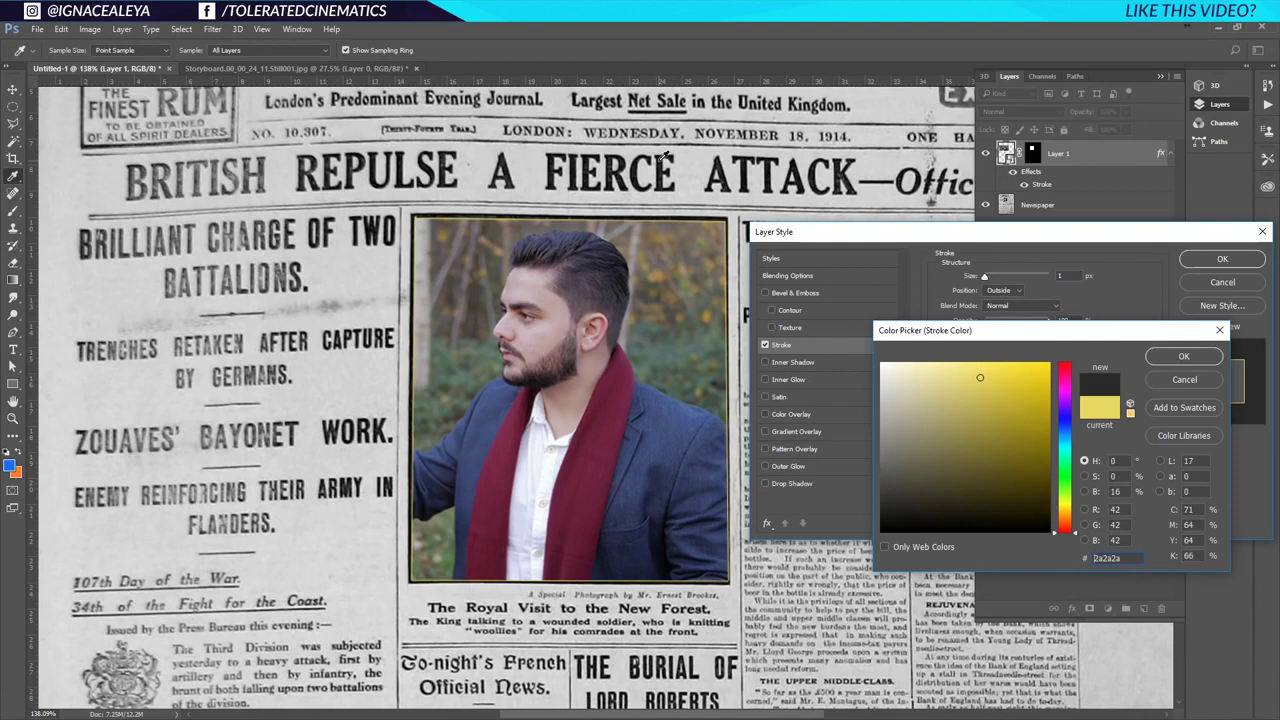
click(1184, 356)
Position the stroke inside the photo's edge, set its size to 3 px and apply the layer style
click(1002, 289)
click(1000, 309)
drag(984, 277, 986, 283)
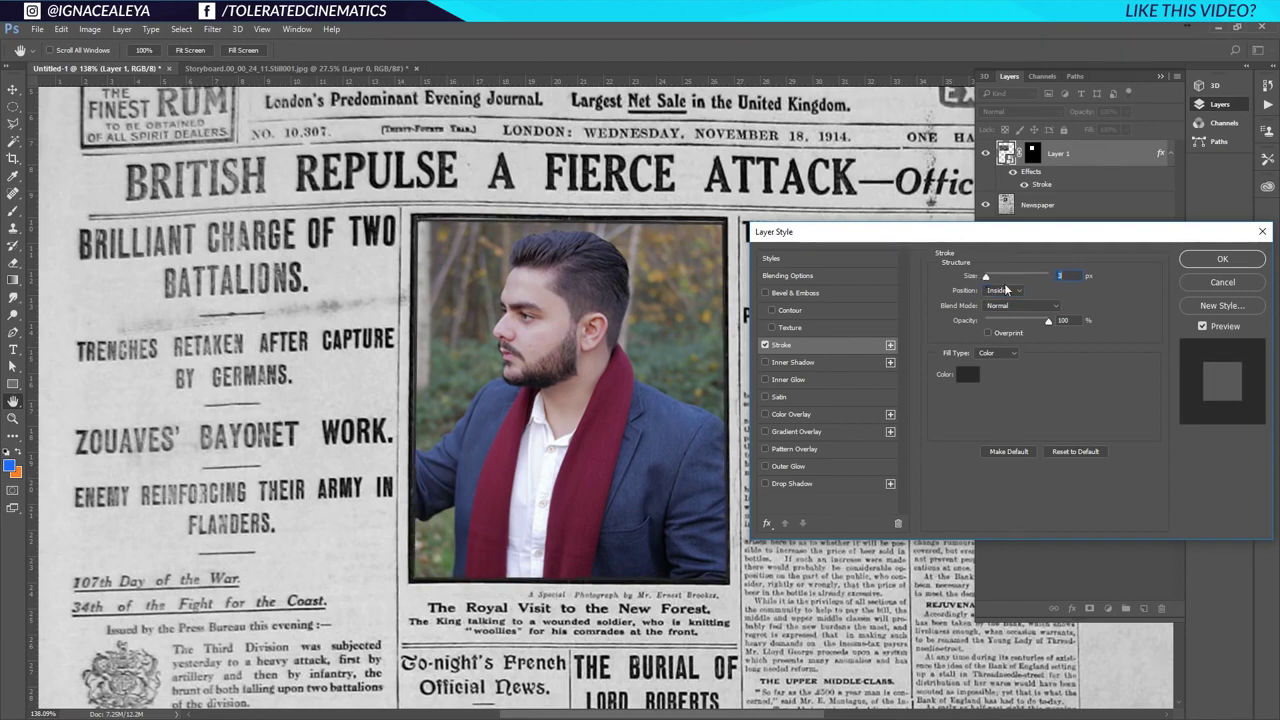
click(1238, 263)
Change the Layer 1 stroke colour to 030303, sampled from the picture's black frame, leaving Color Overlay and bevel effects off
double_click(1102, 167)
click(786, 414)
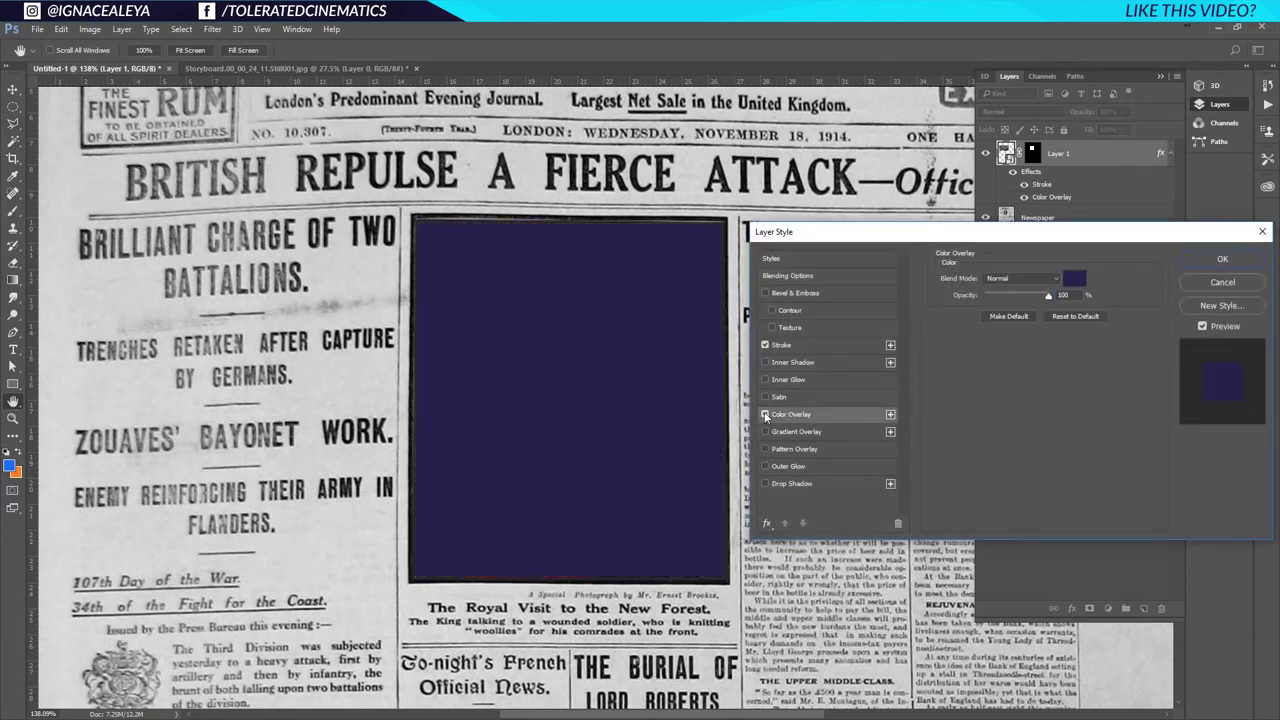
click(766, 414)
click(790, 329)
click(789, 344)
click(772, 328)
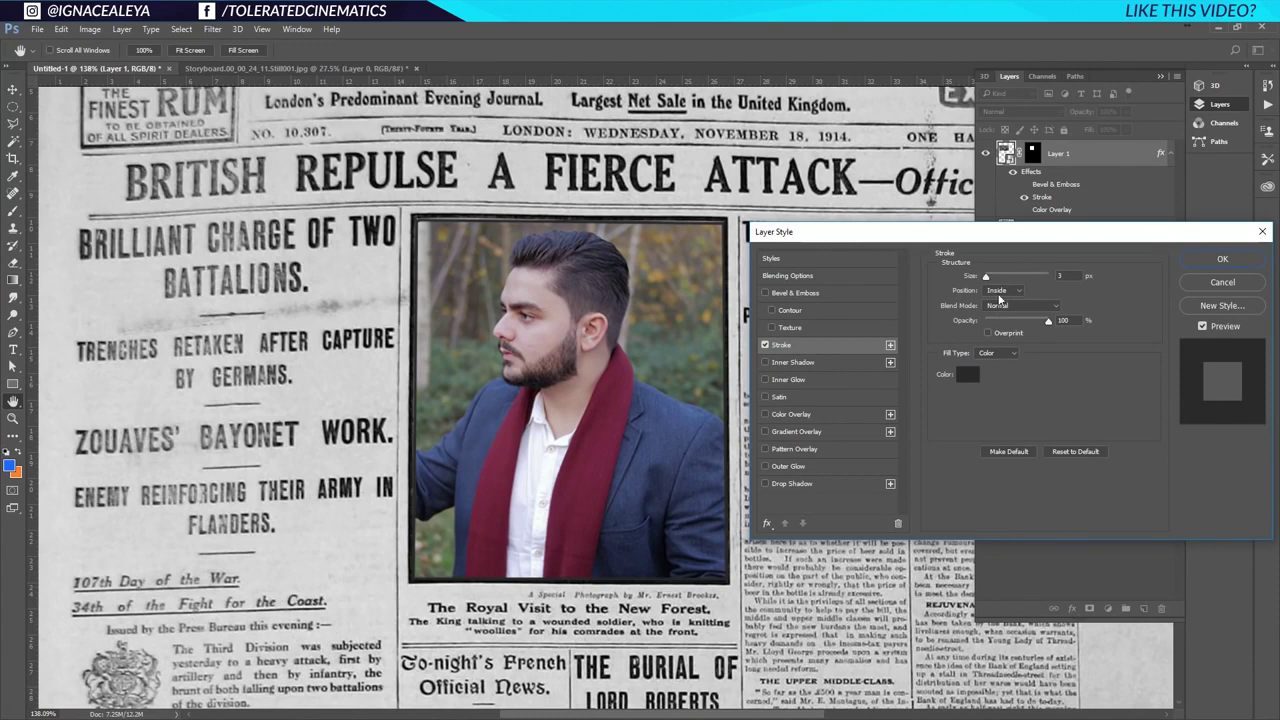
click(970, 375)
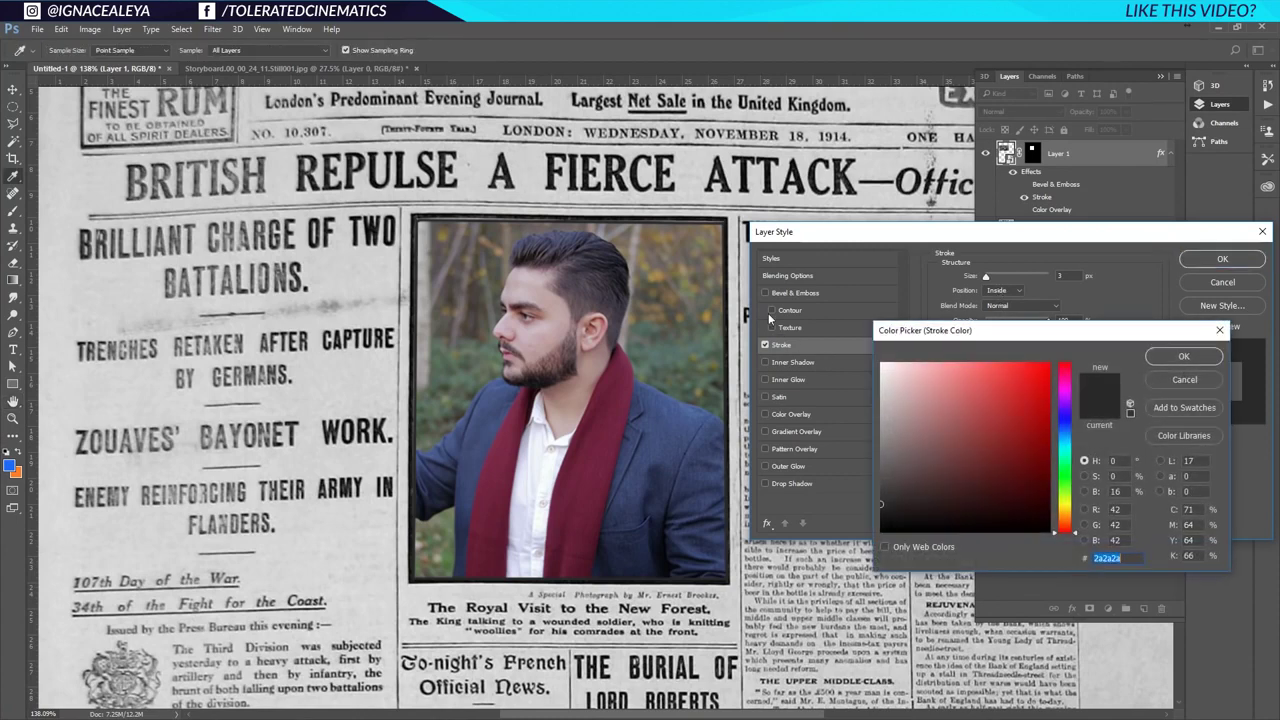
click(728, 262)
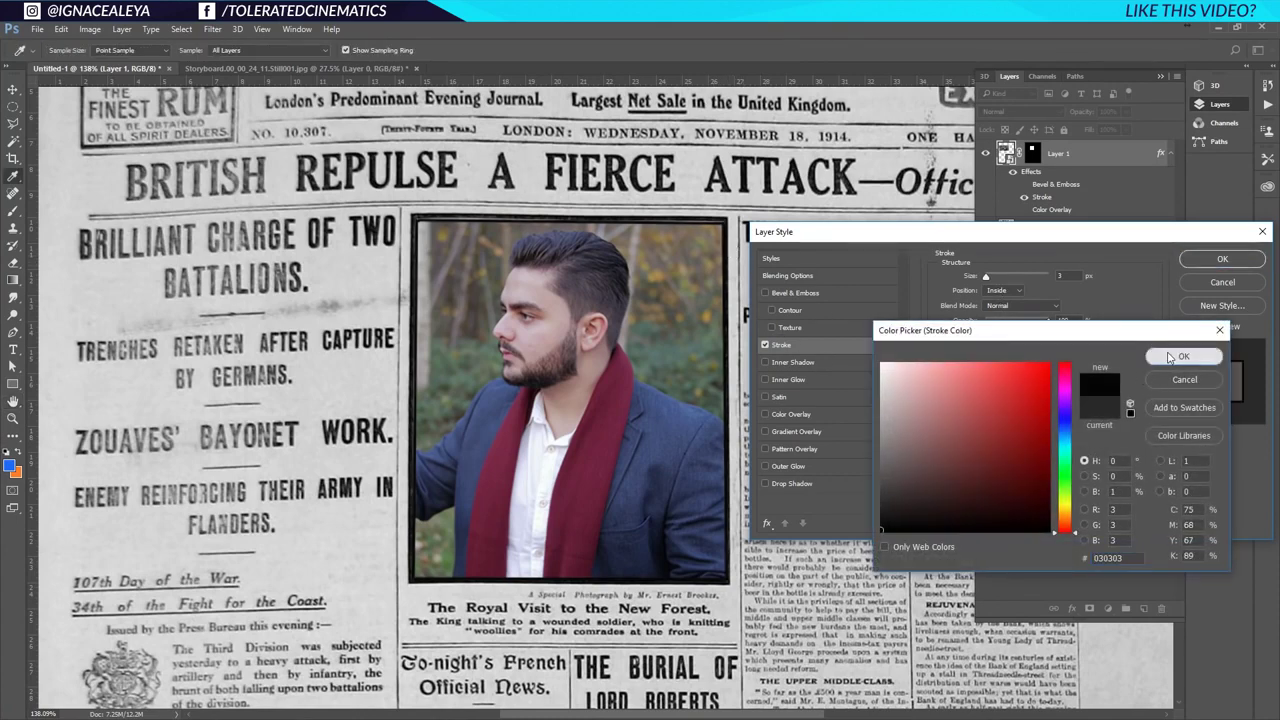
click(1183, 357)
click(1224, 260)
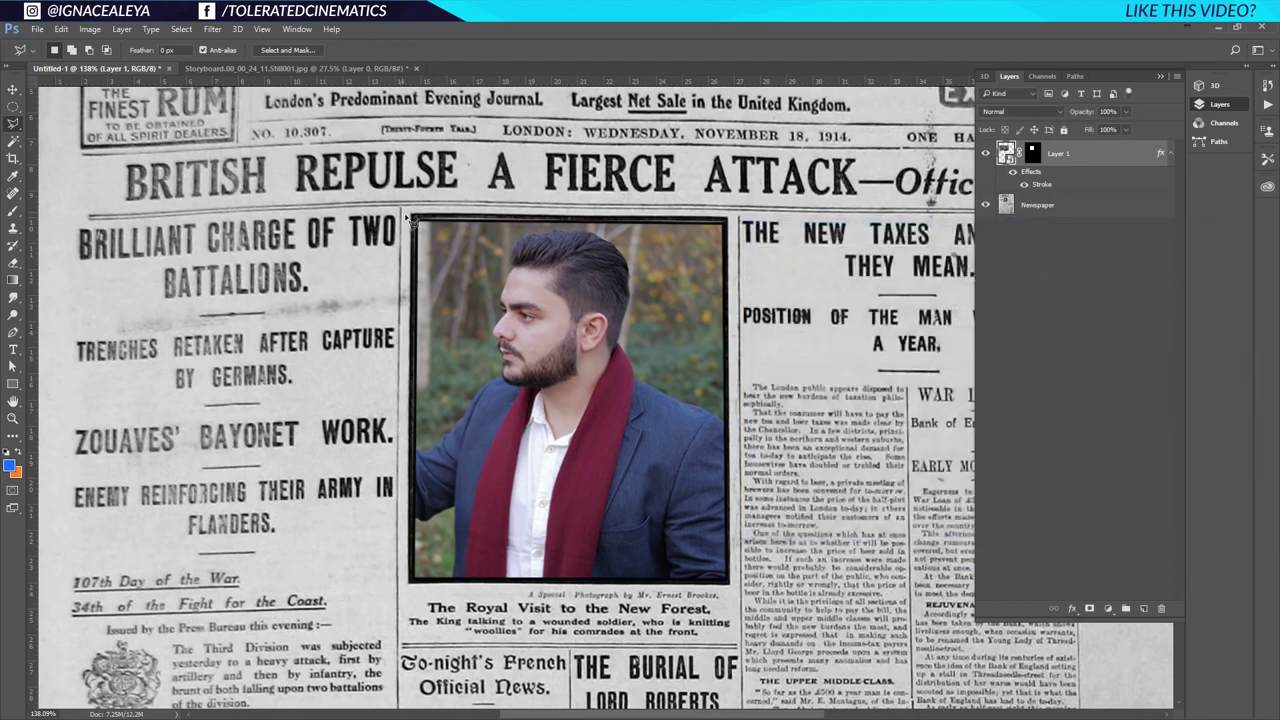
Free-transform the masked photo, stretching its height slightly to about 100.65% to meet the picture frame
click(1031, 156)
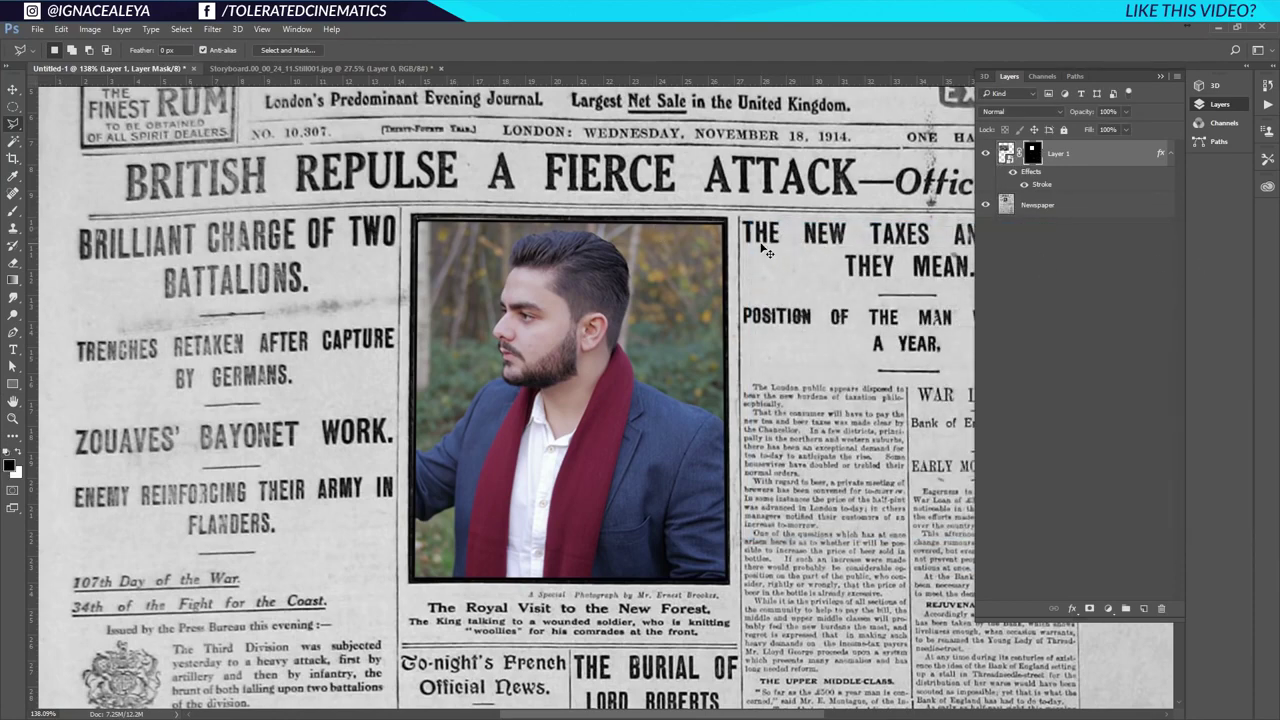
key(ctrl+t)
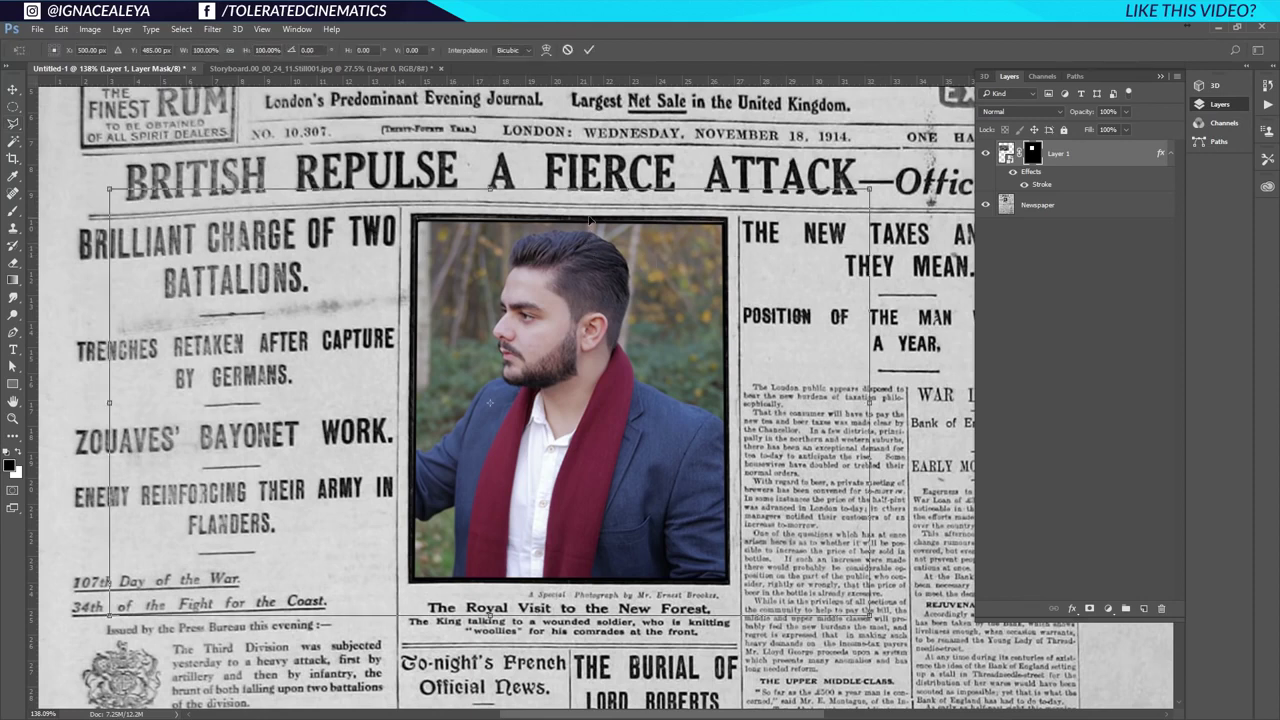
mouse_move(490, 188)
mouse_down()
mouse_move(497, 170)
mouse_move(491, 186)
mouse_up()
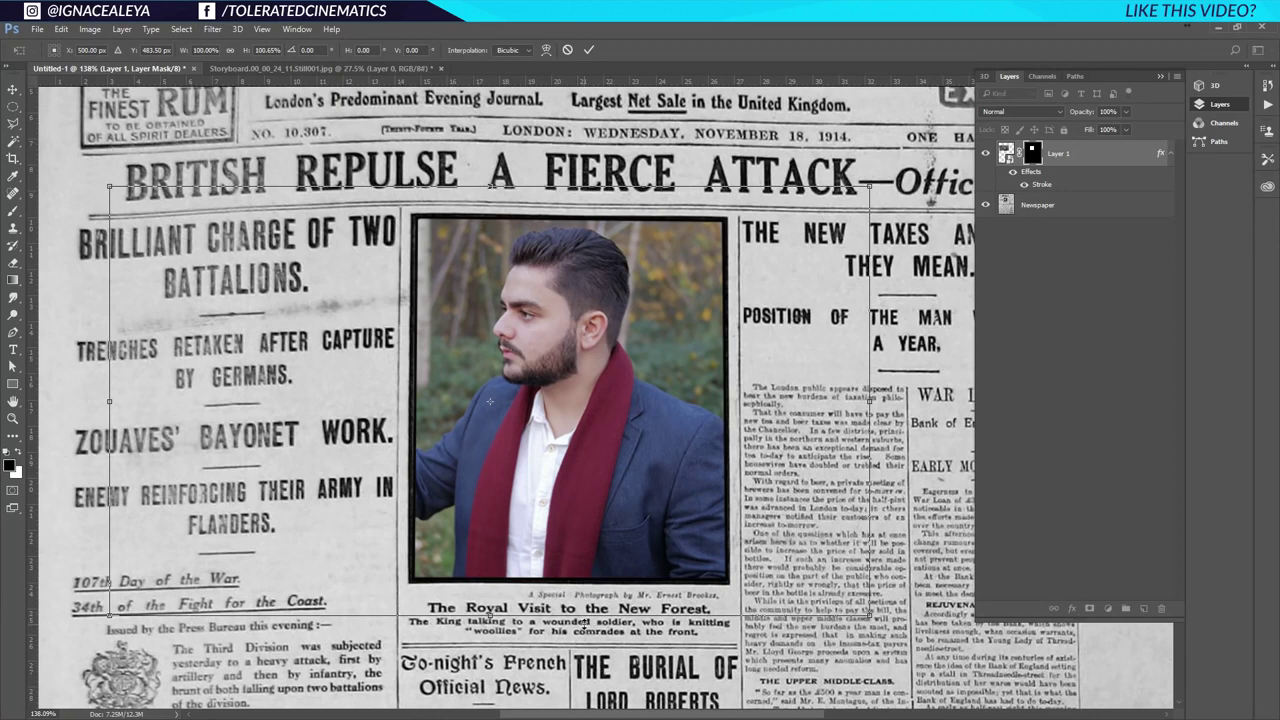
drag(578, 620, 578, 612)
key(Return)
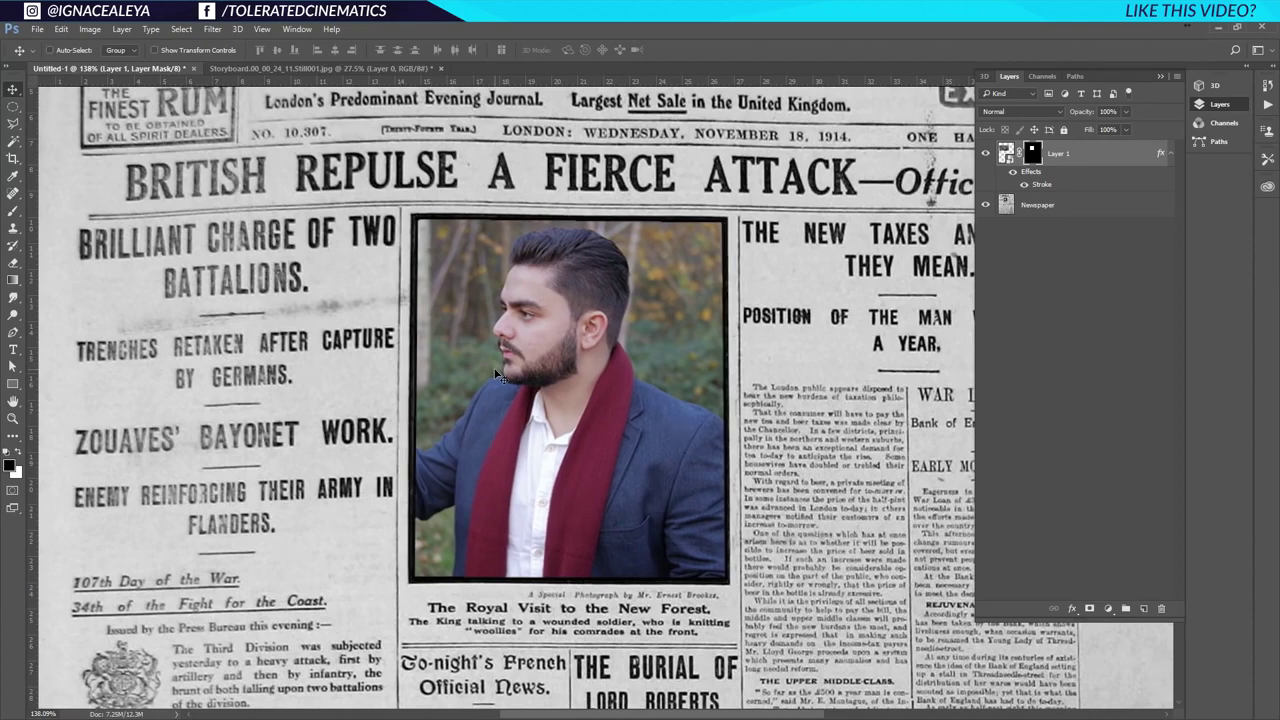
Set the blend mode of the man's photo layer to Luminosity
scroll(600, 450, down, 2)
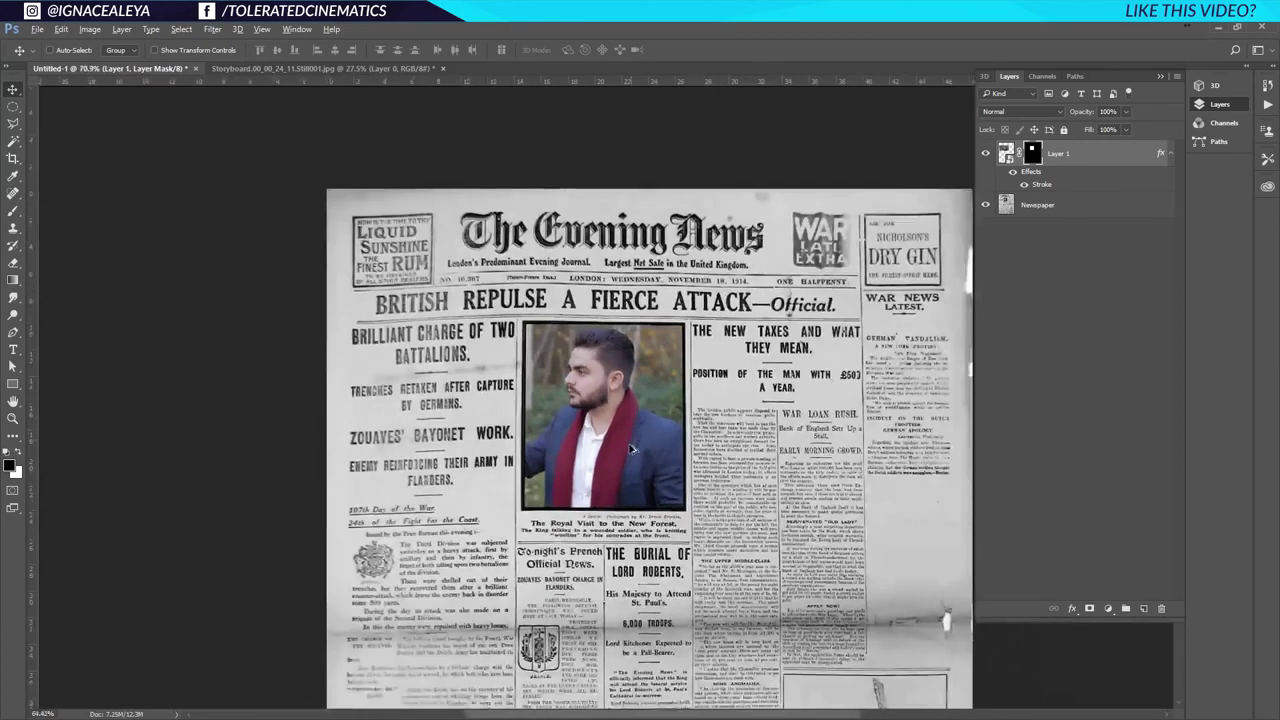
scroll(572, 300, up, 2)
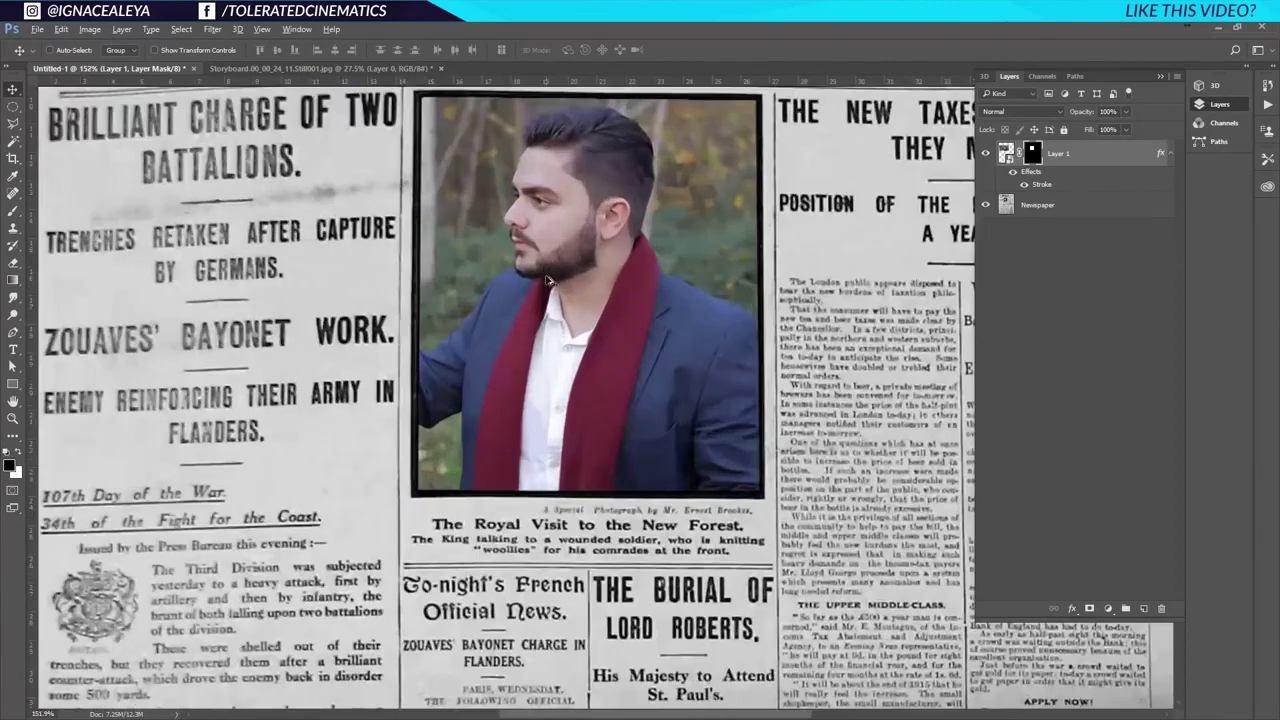
scroll(567, 340, up, 2)
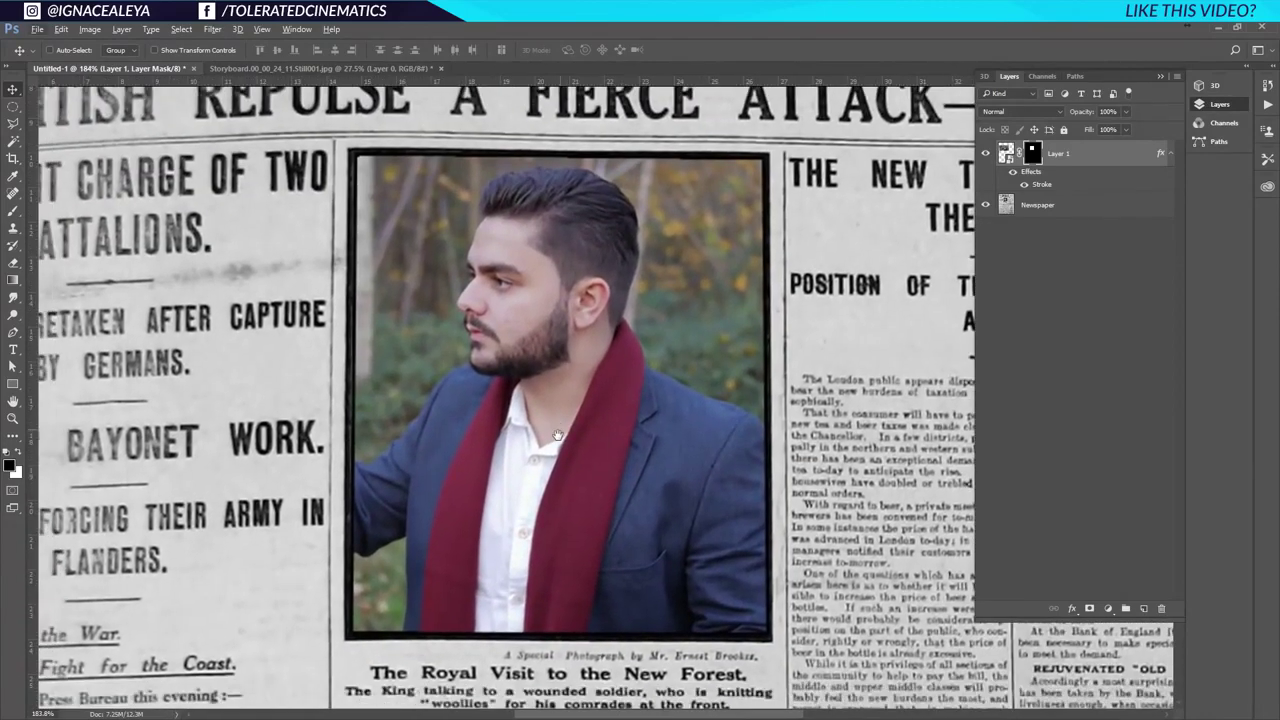
click(1006, 151)
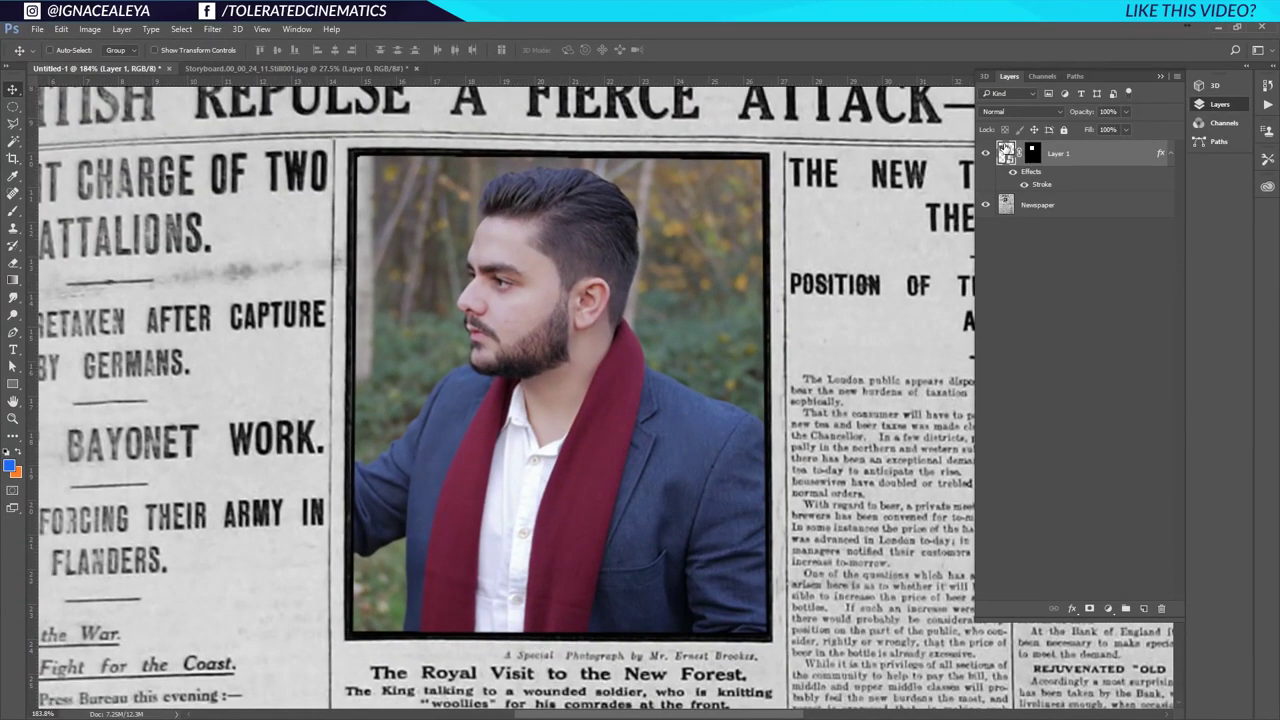
click(1003, 112)
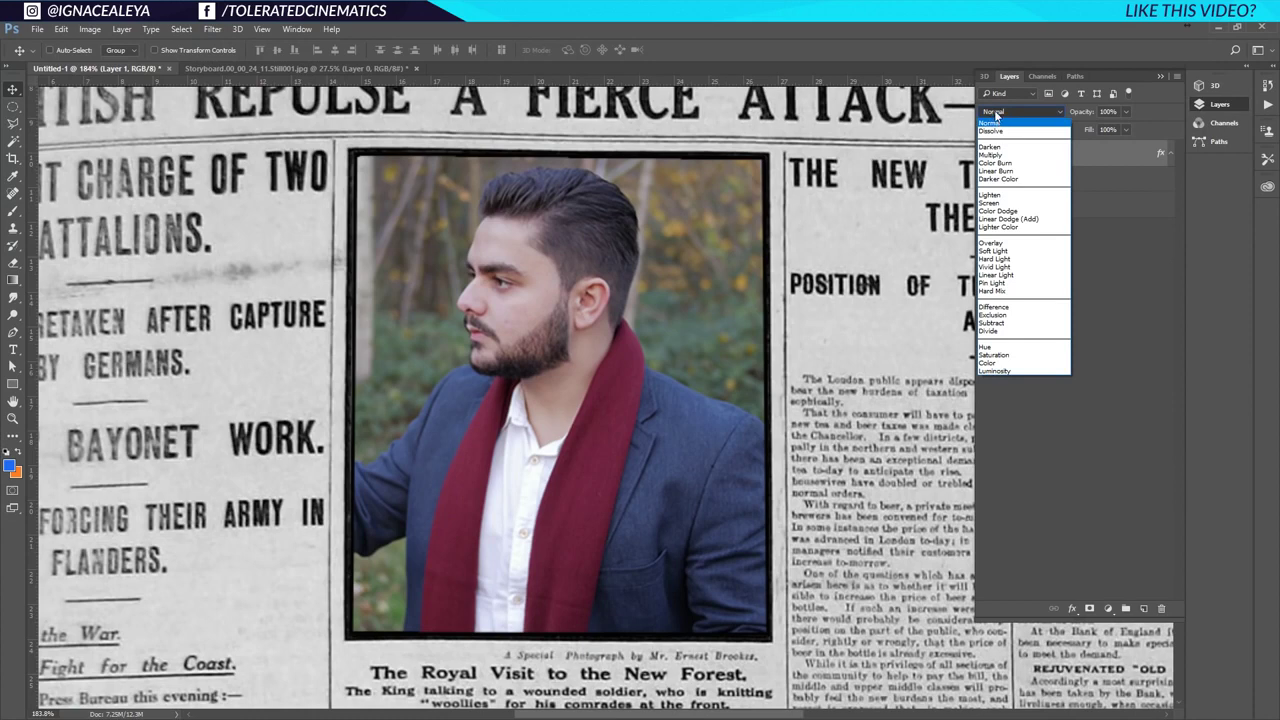
click(1011, 369)
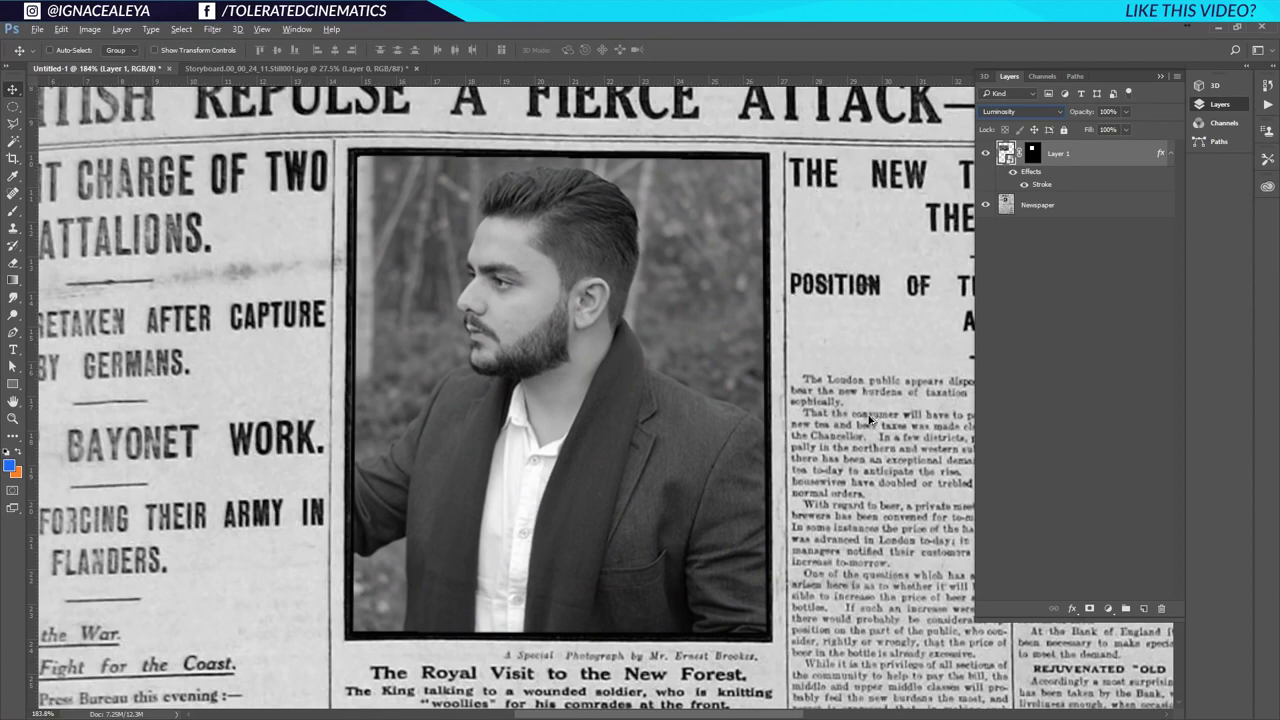
Reset the foreground and background colours to the default black and white
scroll(875, 424, down, 3)
scroll(875, 424, down, 1)
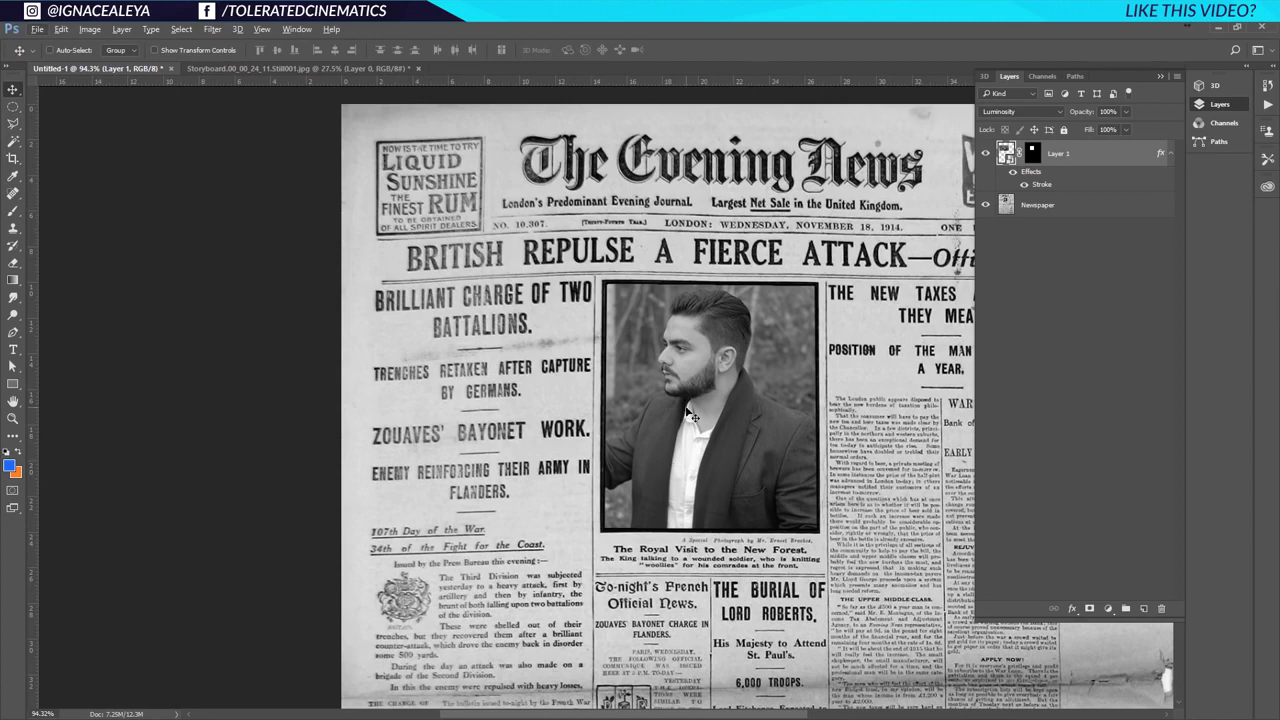
key(d)
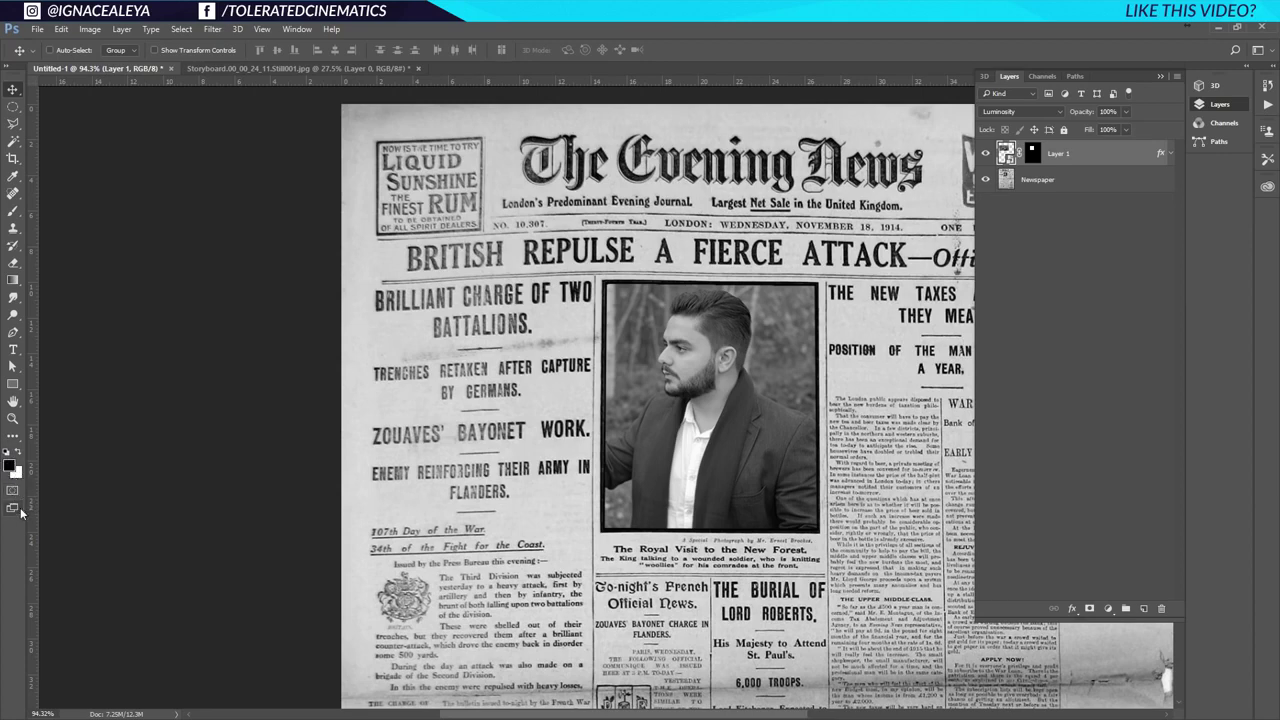
Apply a Halftone Pattern smart filter to the man's photo with size 1, very low contrast and the Dot pattern, comparing the image without it
click(215, 31)
click(240, 81)
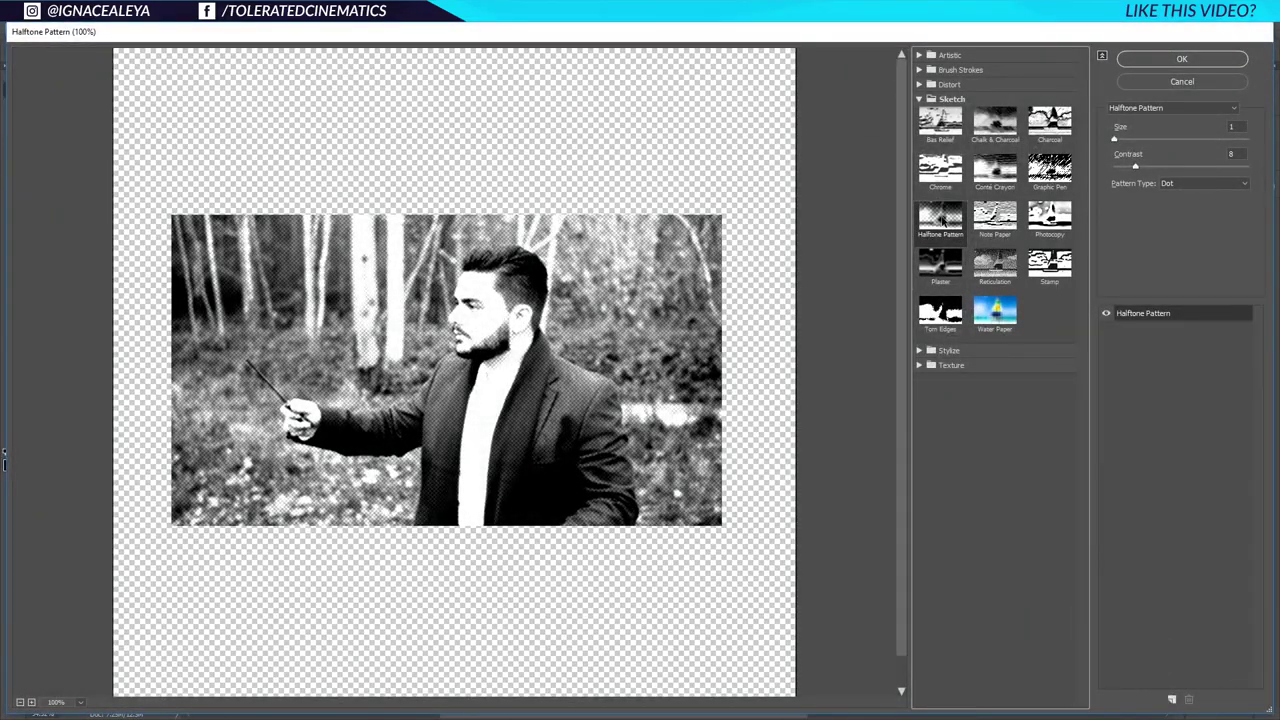
double_click(1232, 126)
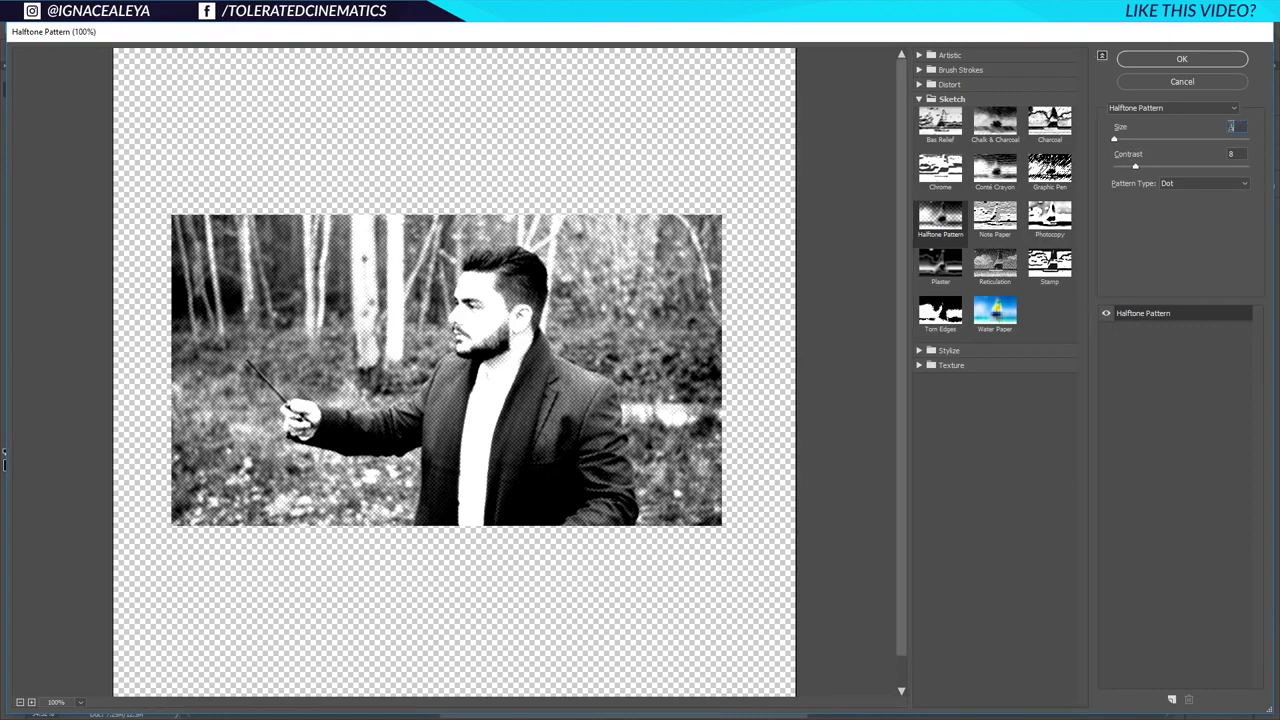
drag(1145, 168, 1117, 167)
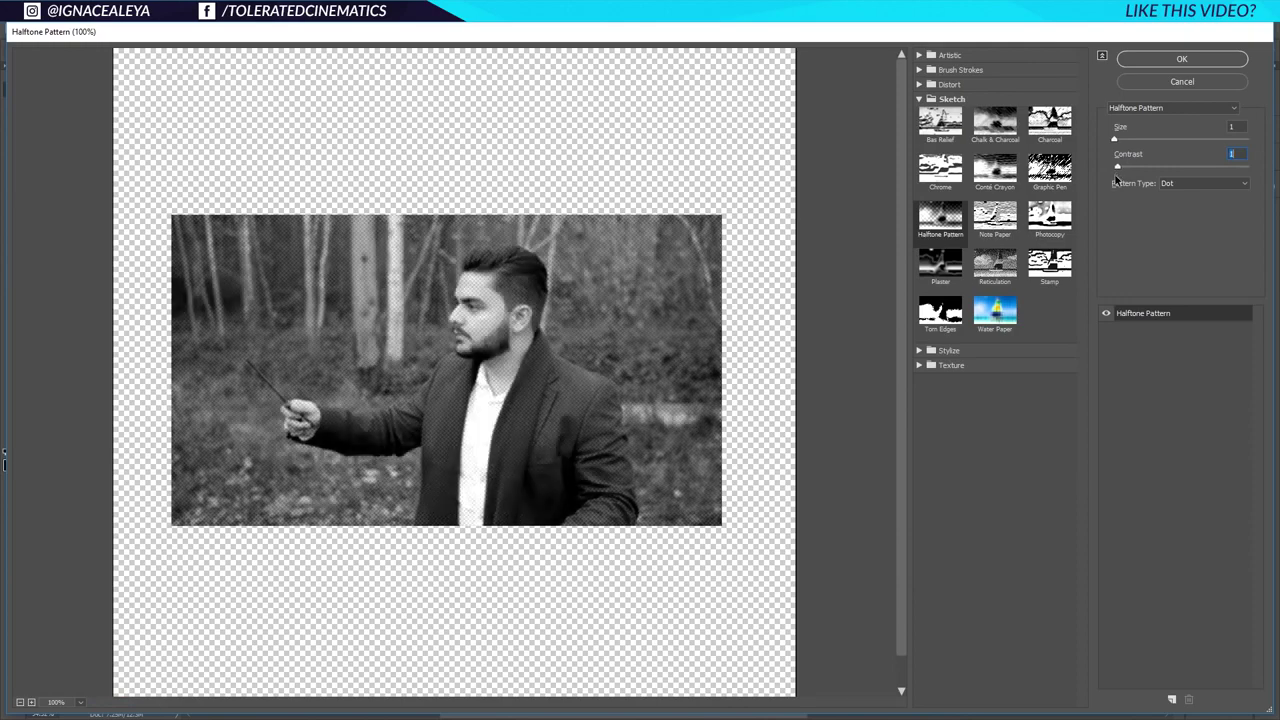
click(1183, 60)
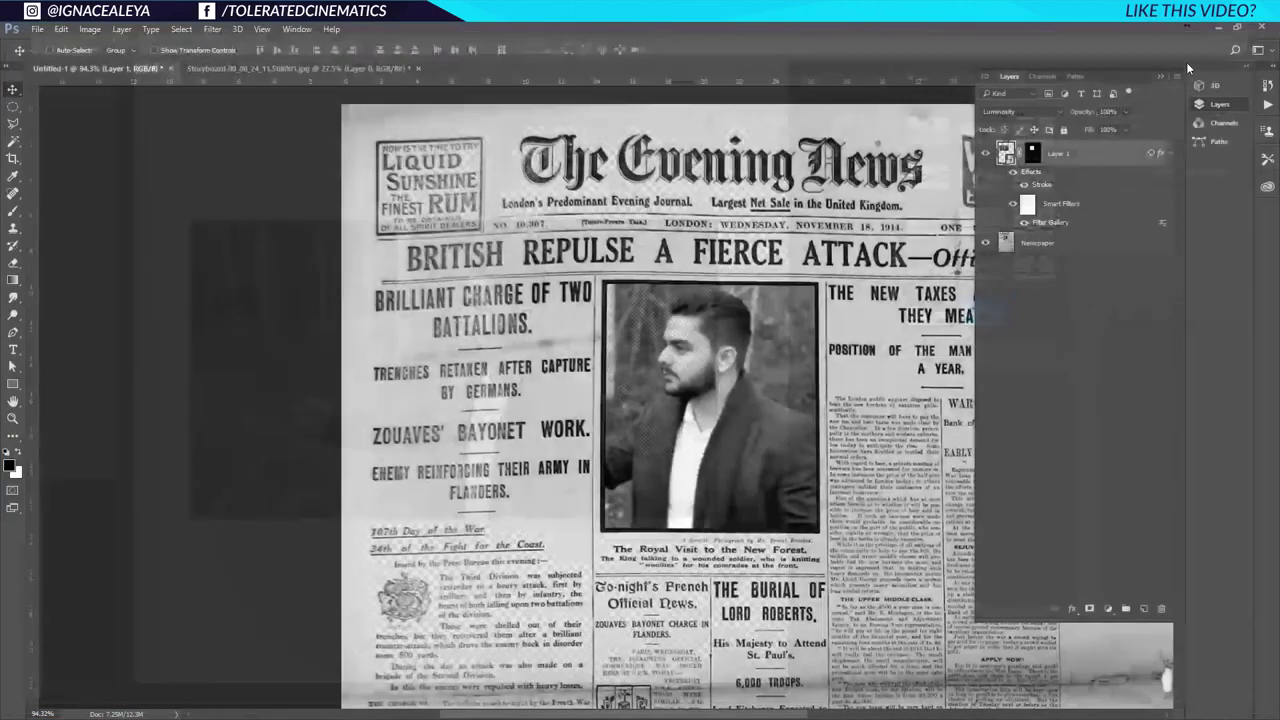
click(1013, 205)
click(1013, 205)
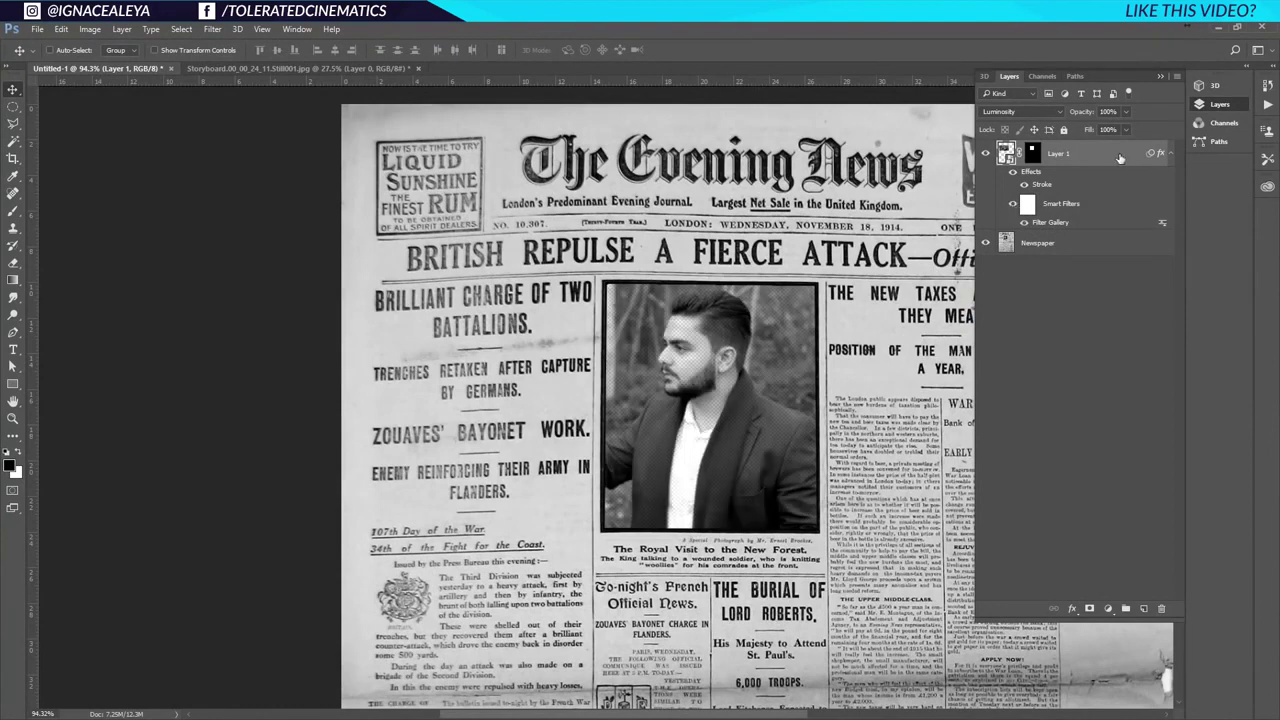
Add 5% monochromatic Gaussian noise to the man's photo as a smart filter
click(212, 29)
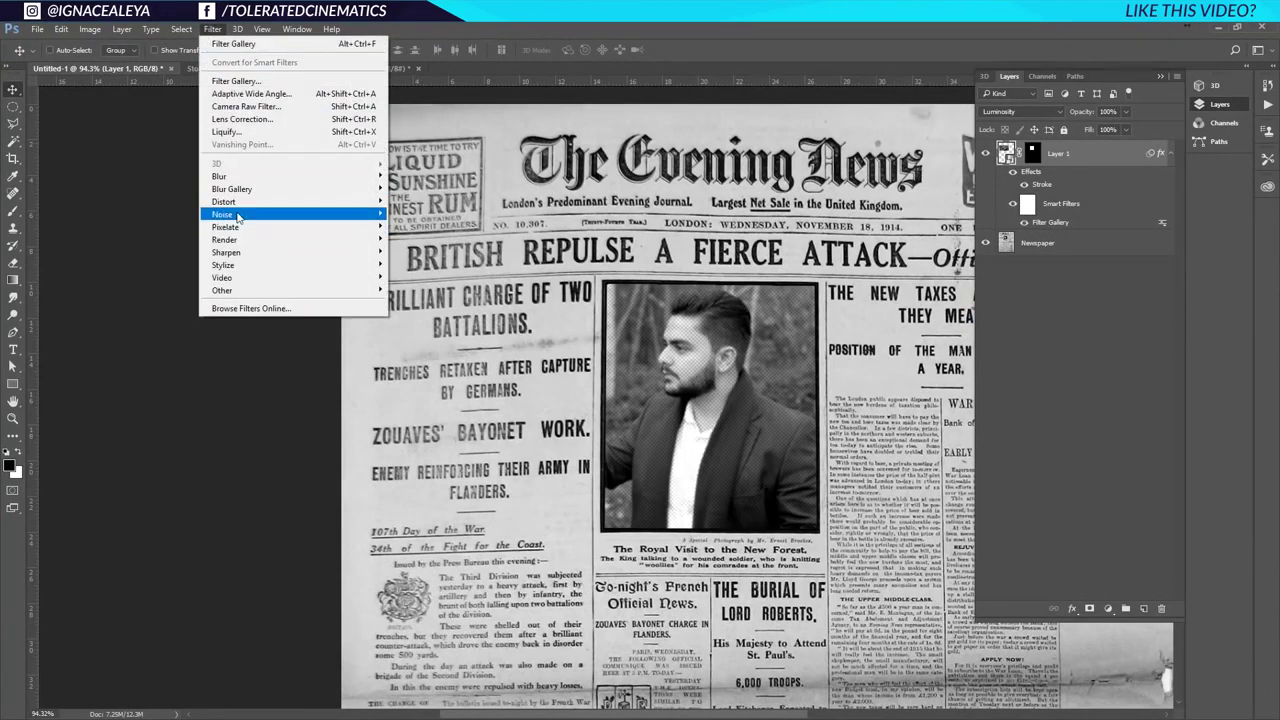
mouse_move(241, 216)
click(152, 215)
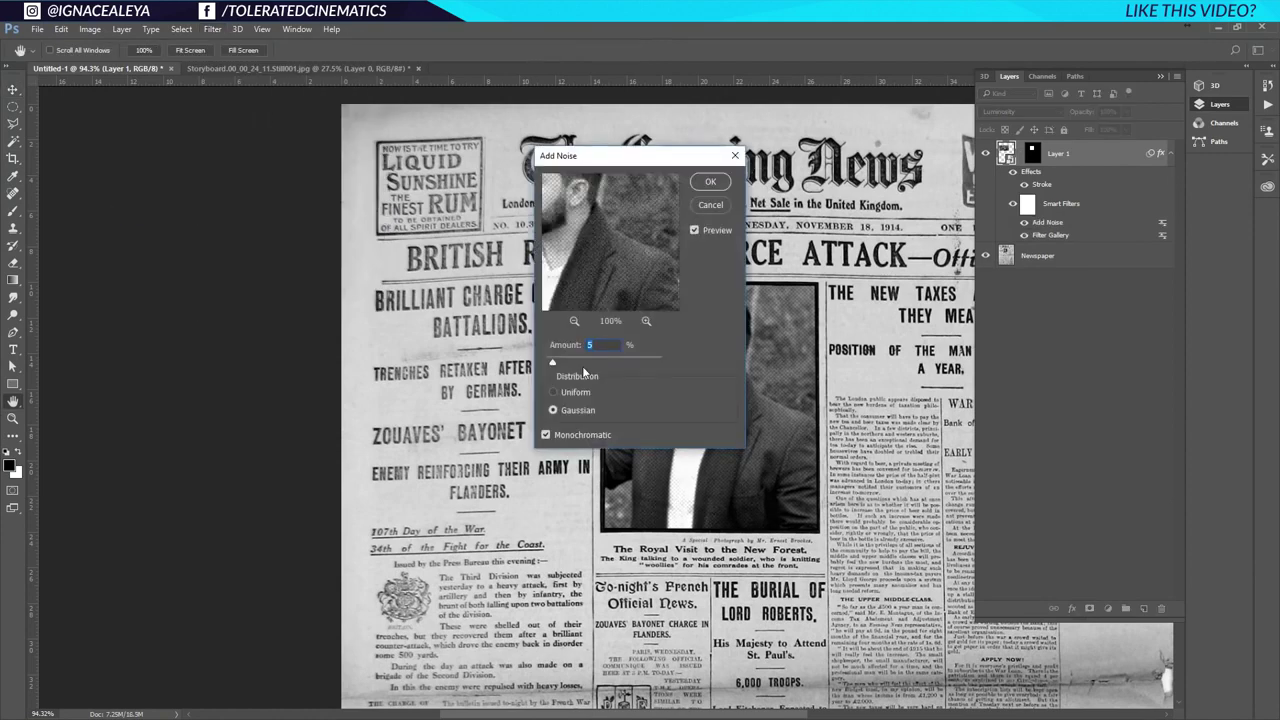
click(708, 183)
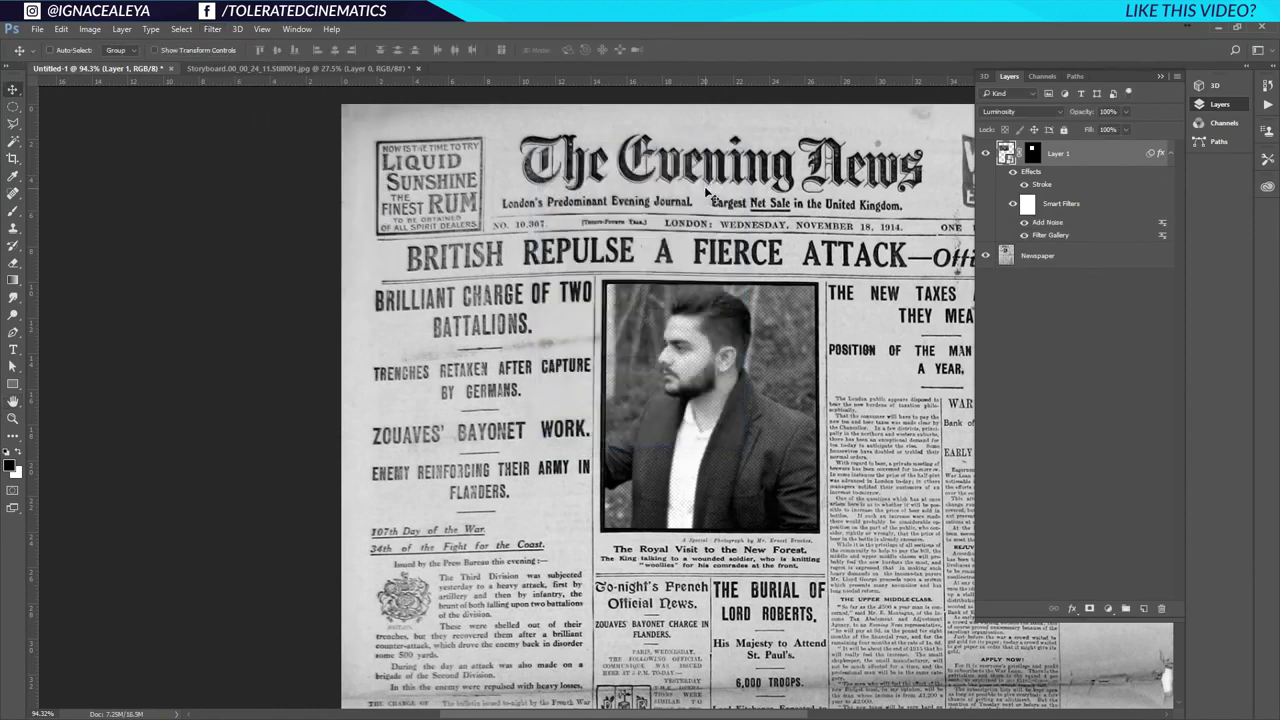
Apply a Gaussian Blur smart filter with a 0.5 pixel radius to the man's photo
click(213, 29)
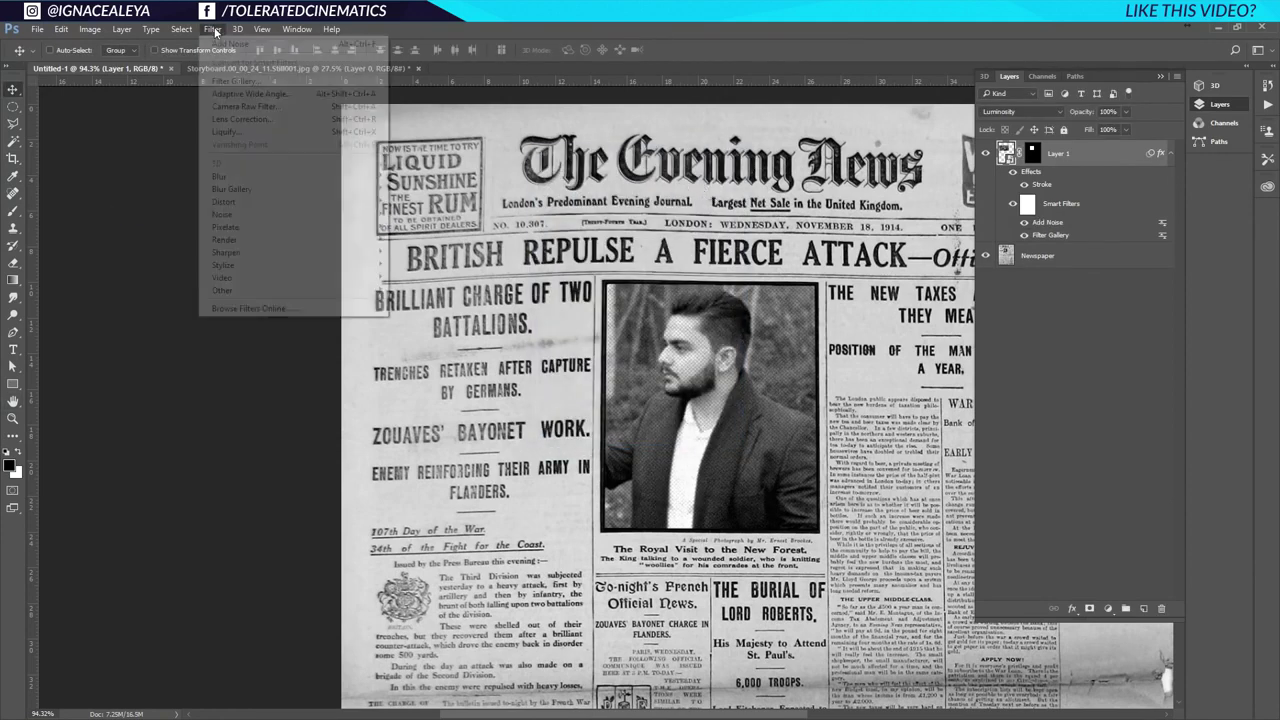
mouse_move(232, 182)
click(160, 226)
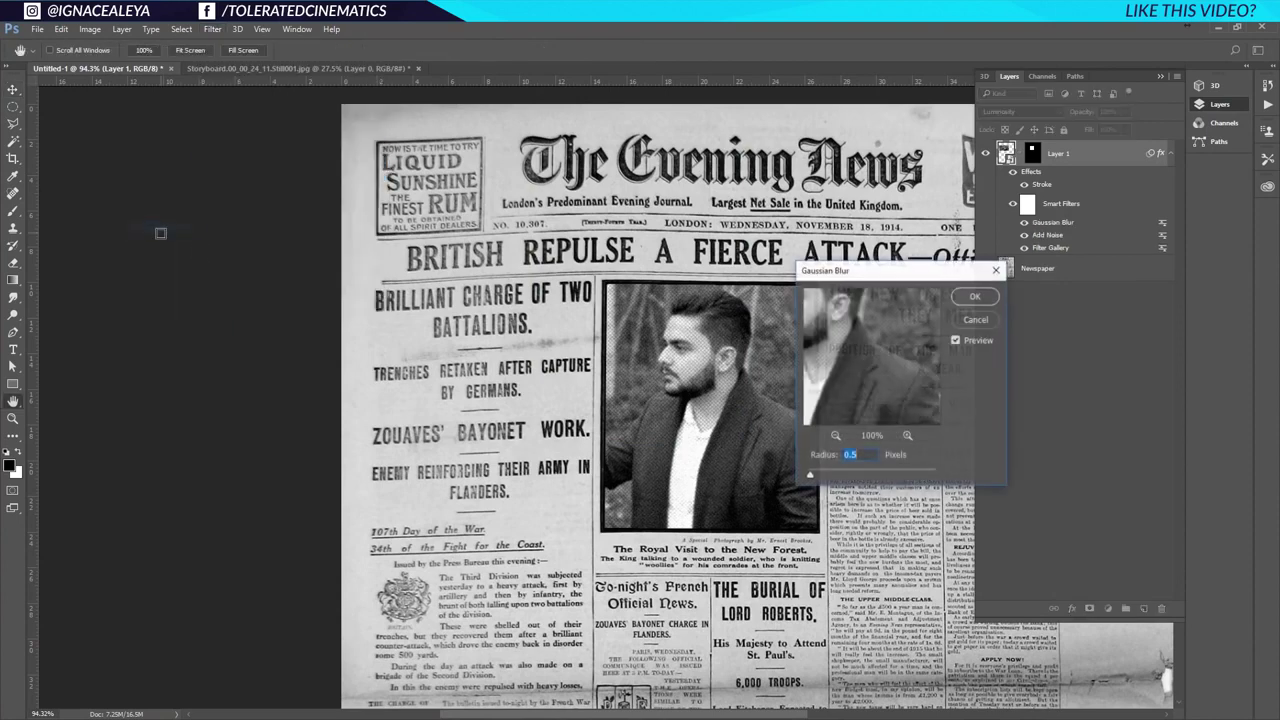
click(975, 297)
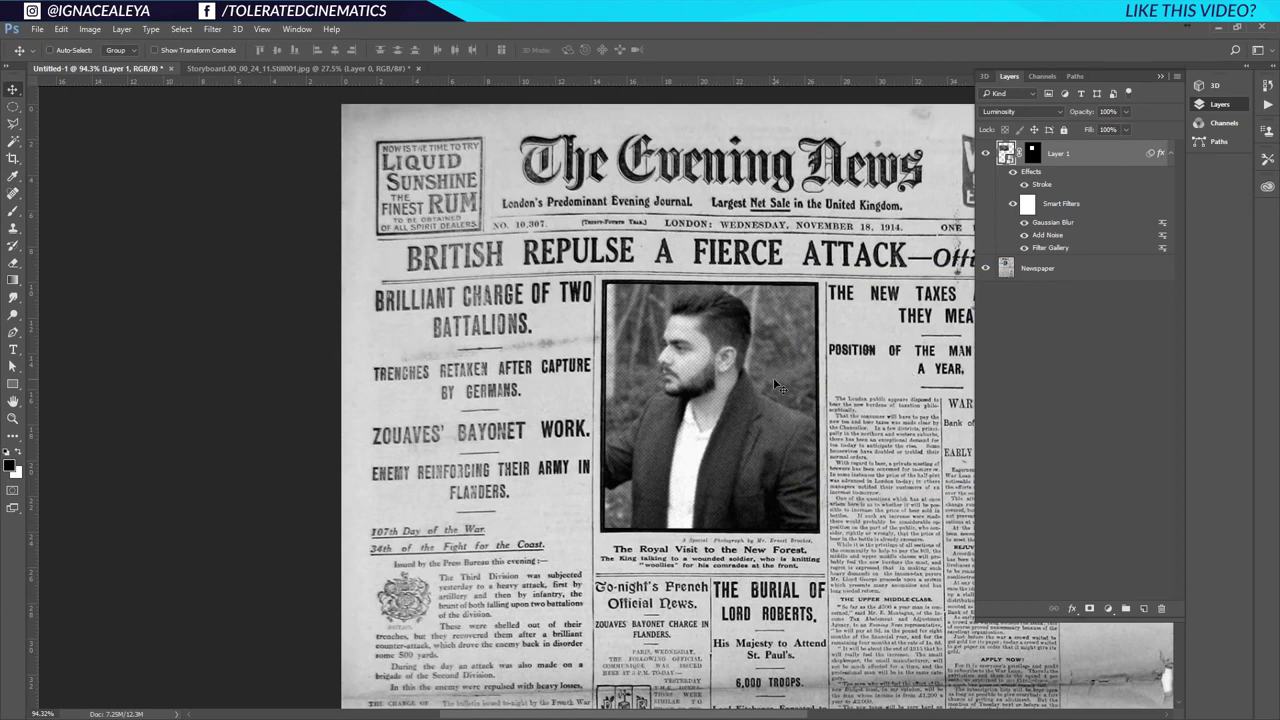
Create a new layer above the man's photo and render Clouds on it
click(1144, 608)
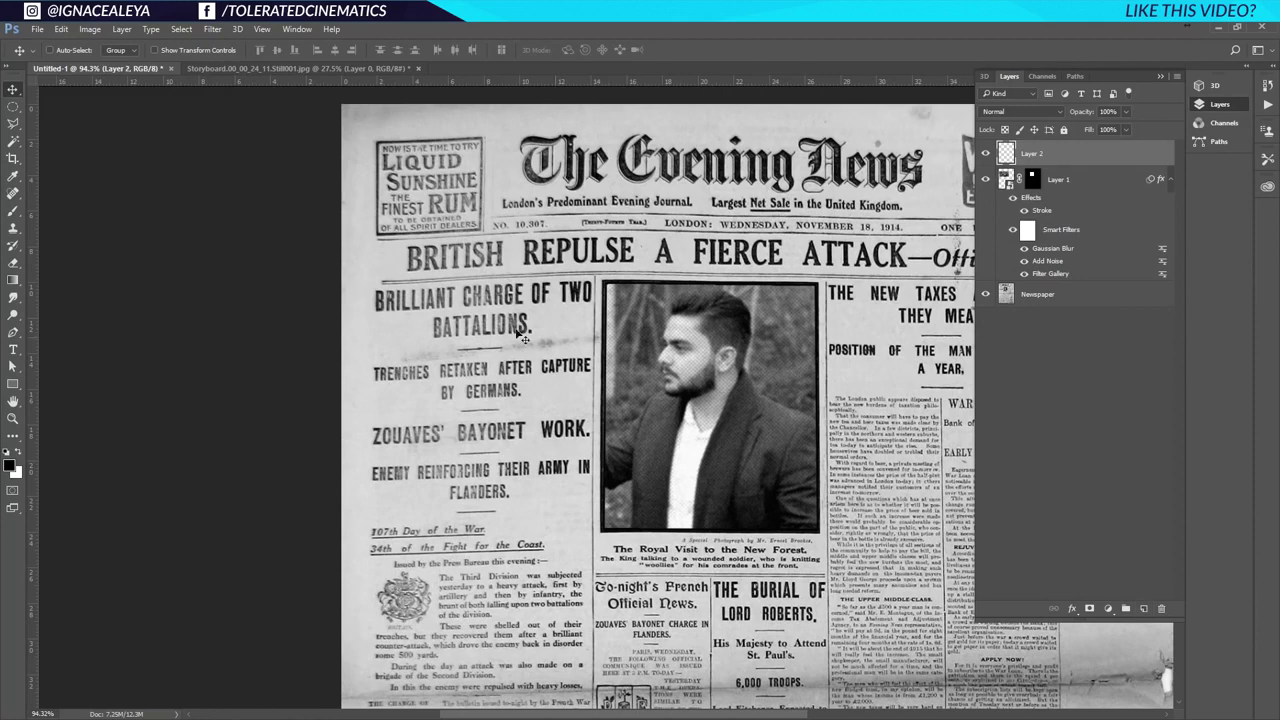
click(212, 28)
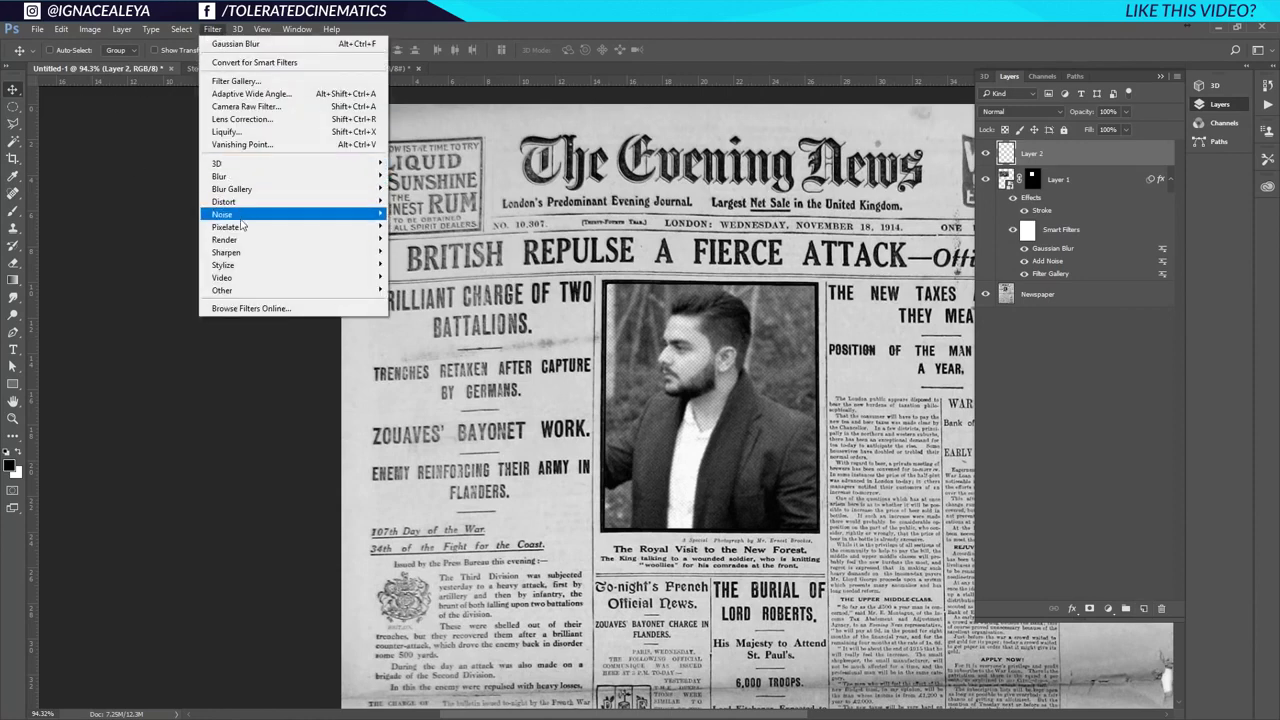
mouse_move(235, 240)
click(140, 285)
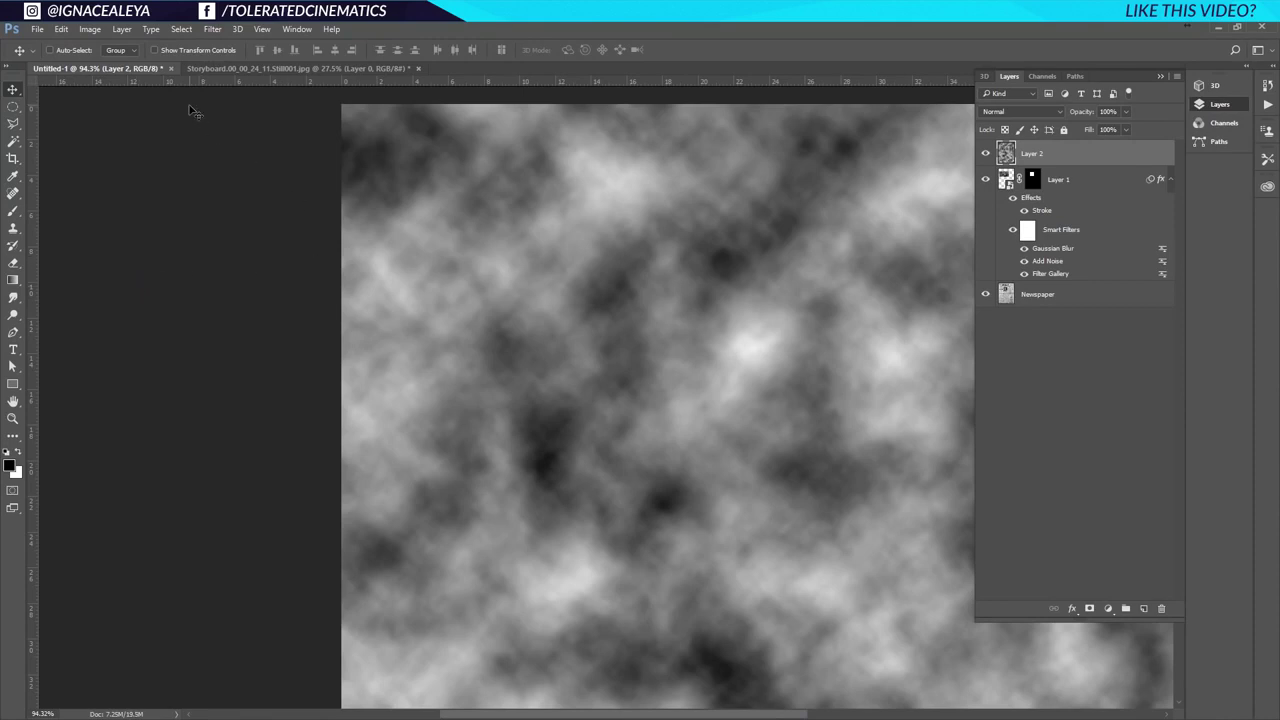
Apply the Mezzotint filter with the Coarse Dots type to the clouds layer
click(212, 28)
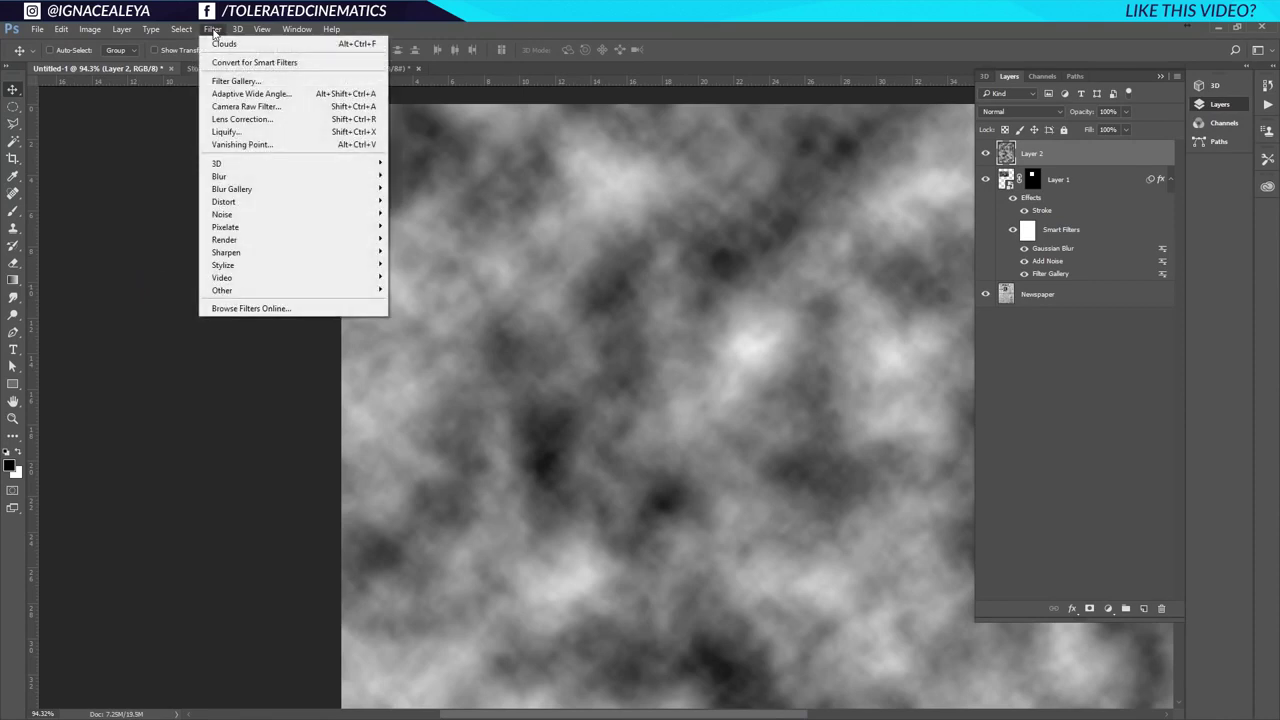
mouse_move(242, 228)
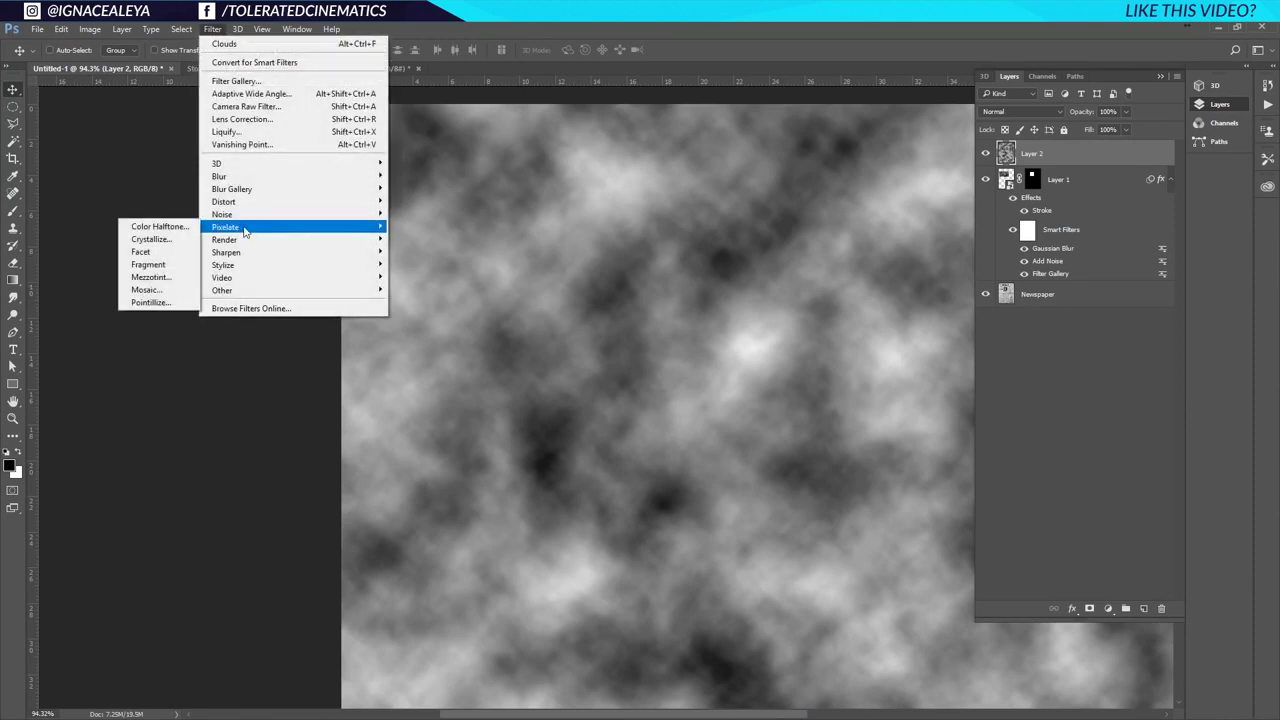
click(172, 280)
click(565, 392)
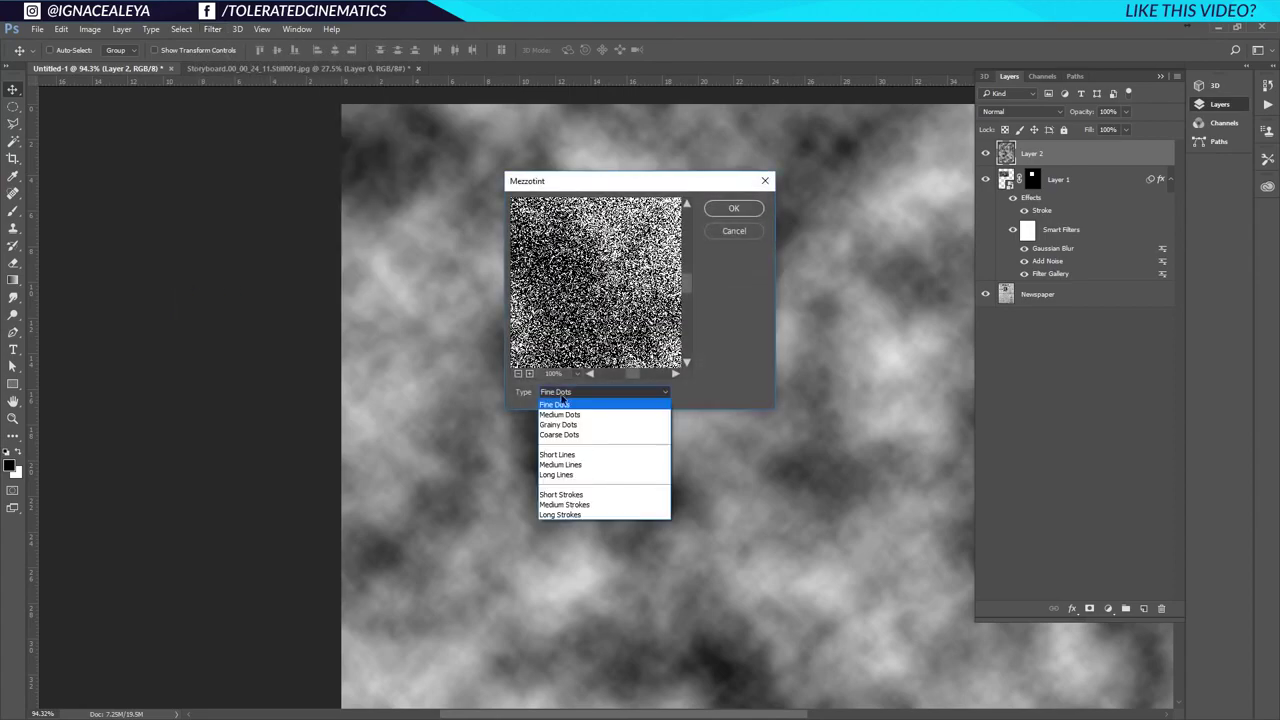
click(574, 436)
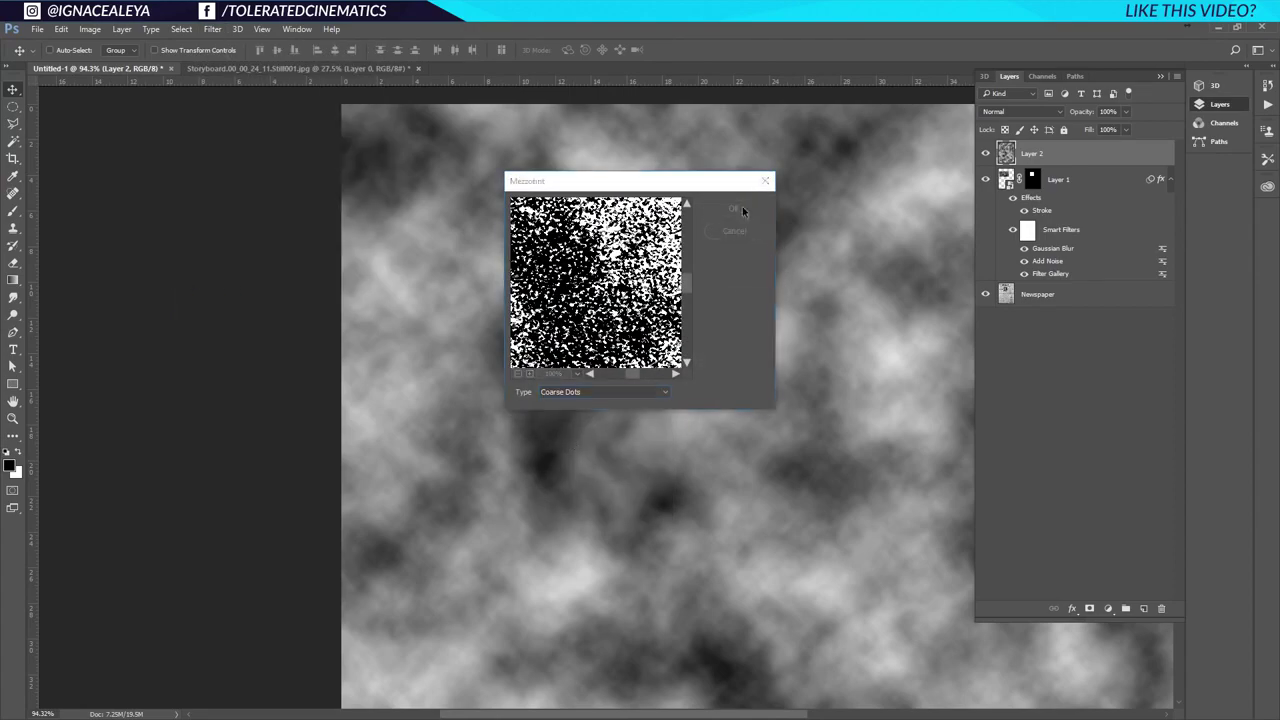
click(742, 207)
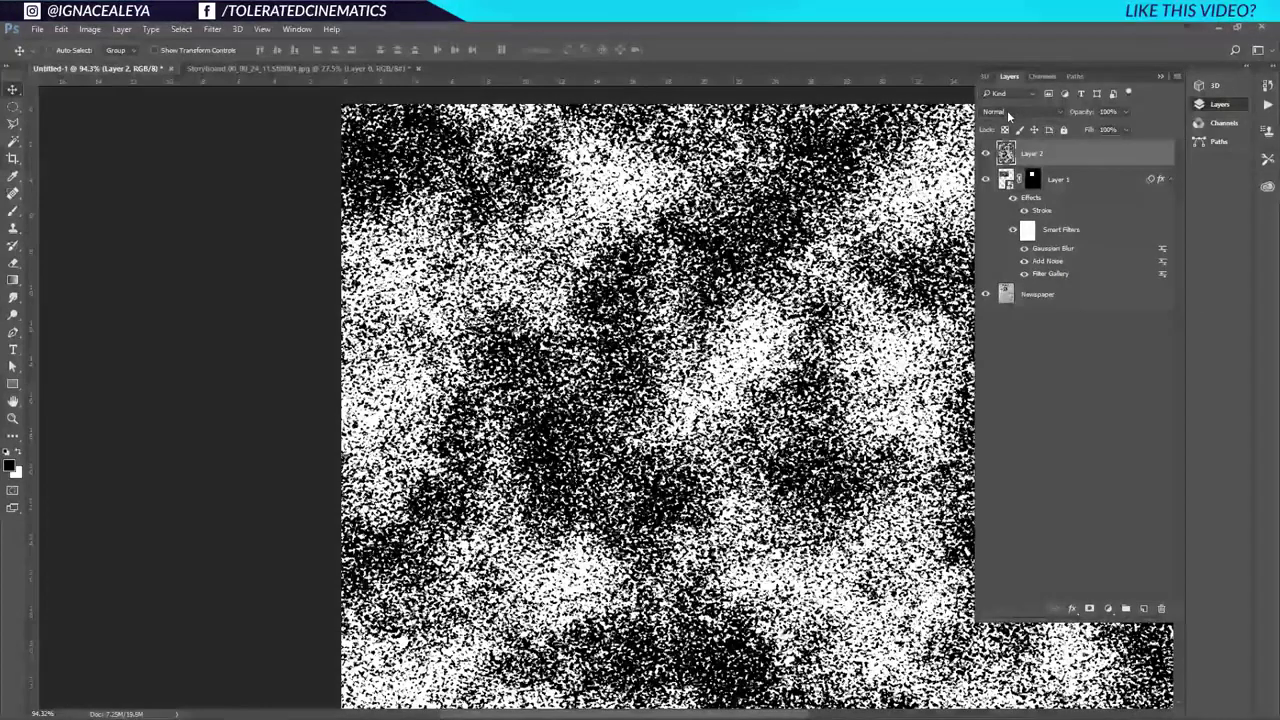
Set the dotted texture layer to Overlay blending and clip it to the man's photo layer
click(1008, 109)
click(1000, 243)
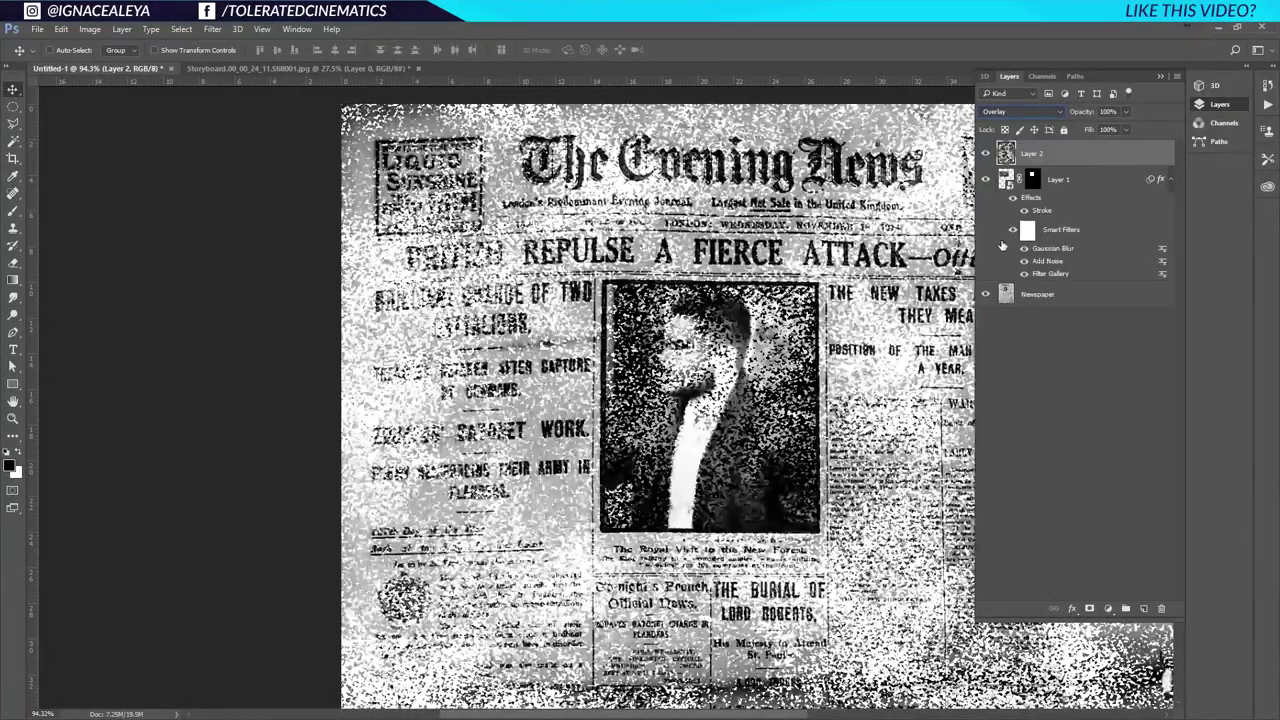
drag(1080, 178, 1066, 160)
alt+click(1066, 160)
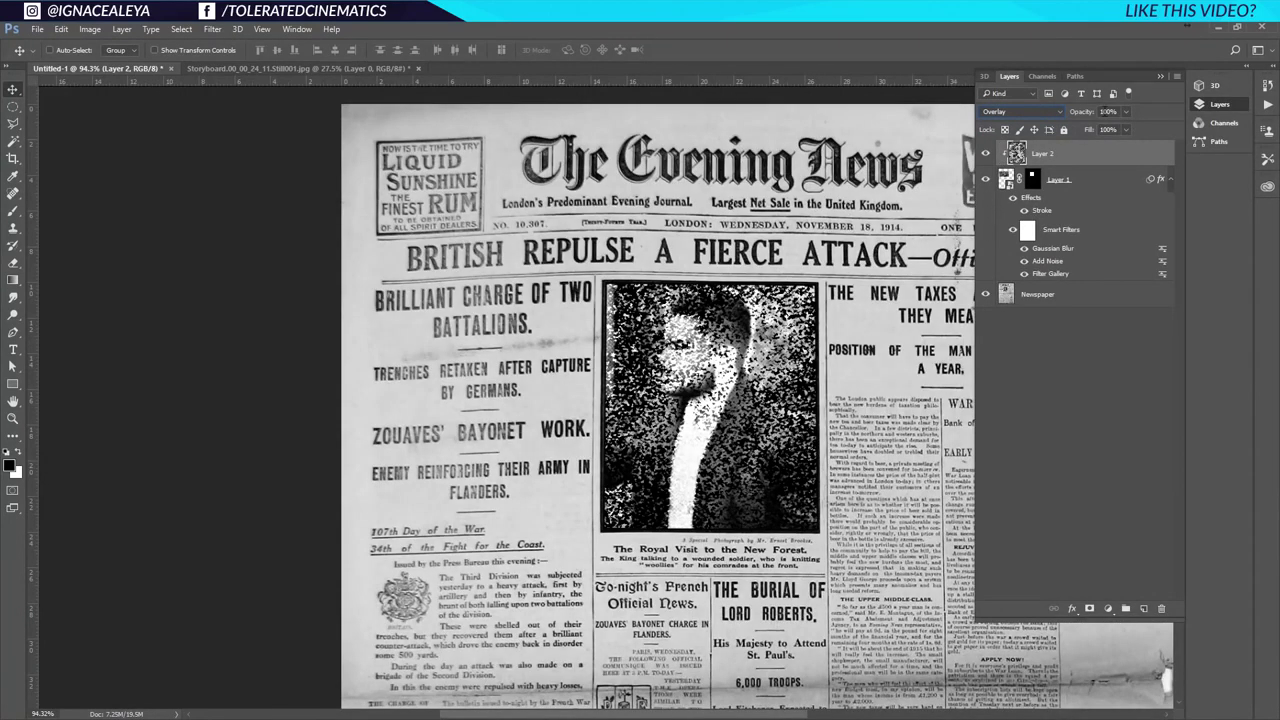
Set the opacity of the clipped texture layer to 10% and compare the photo with and without it
text(20)
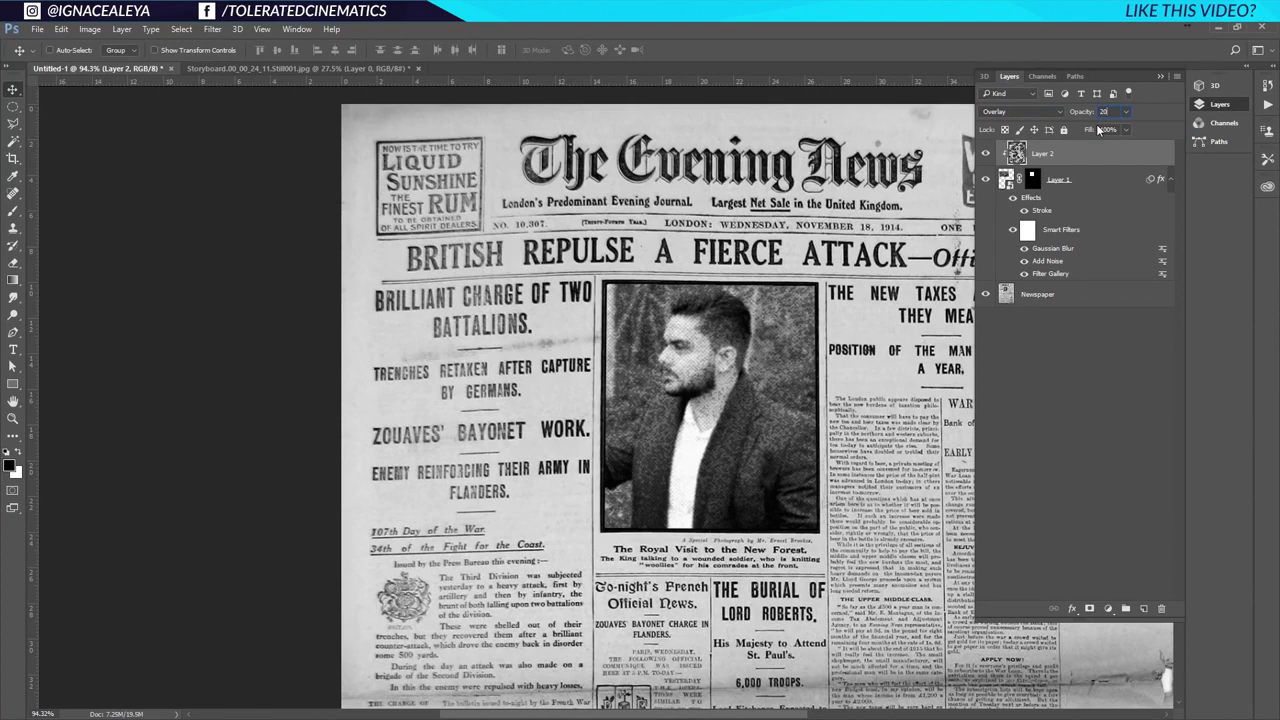
text(10)
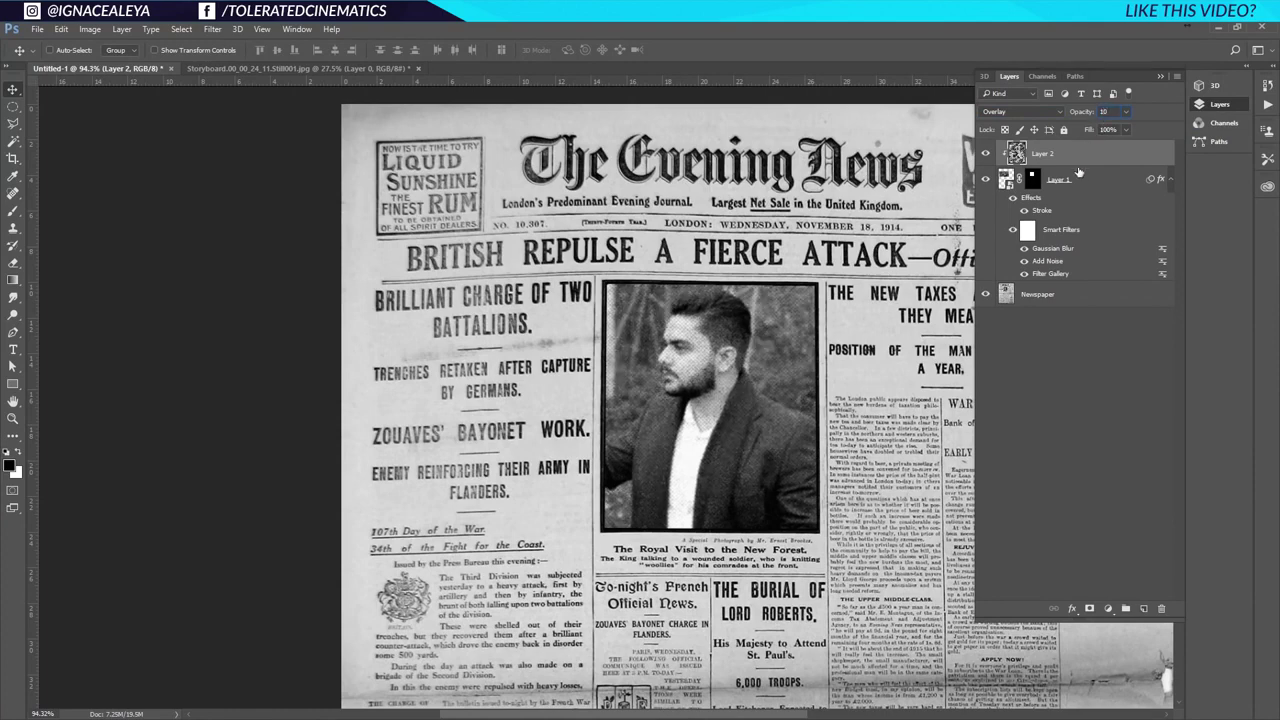
key(Return)
click(987, 155)
click(988, 157)
Group the texture layer together with the man's photo layer
shift+click(1092, 186)
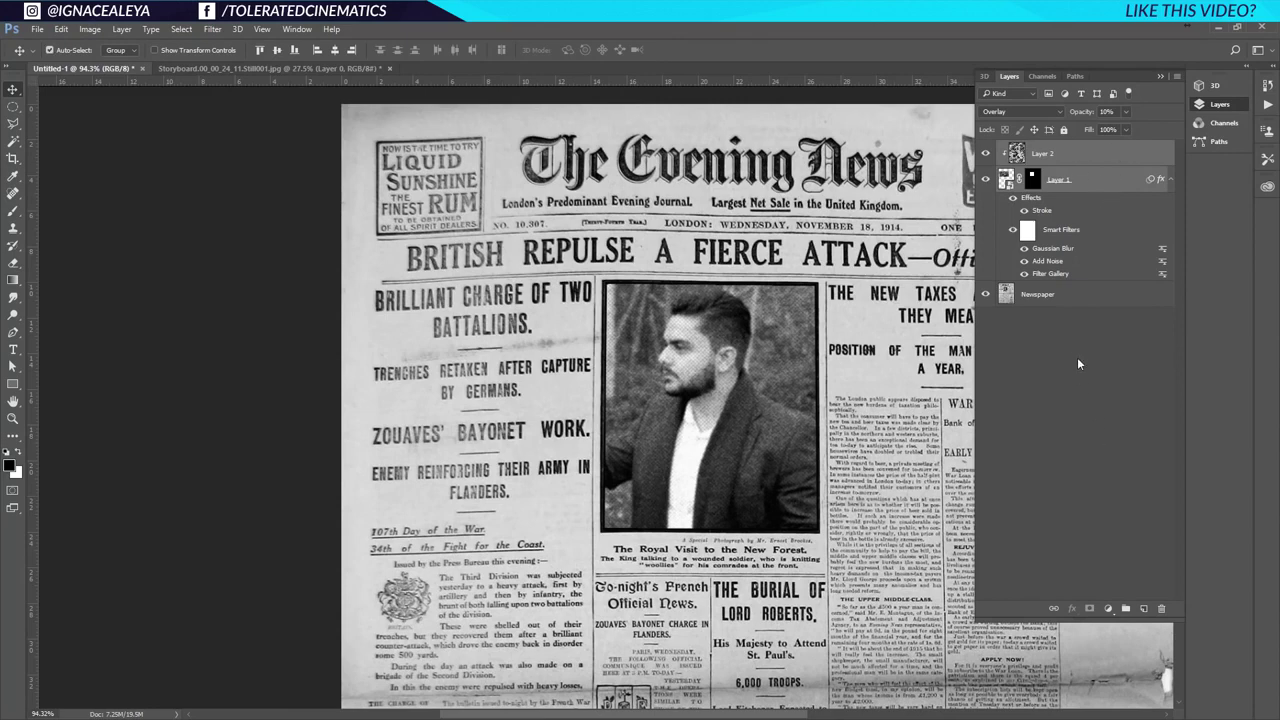
key(ctrl+g)
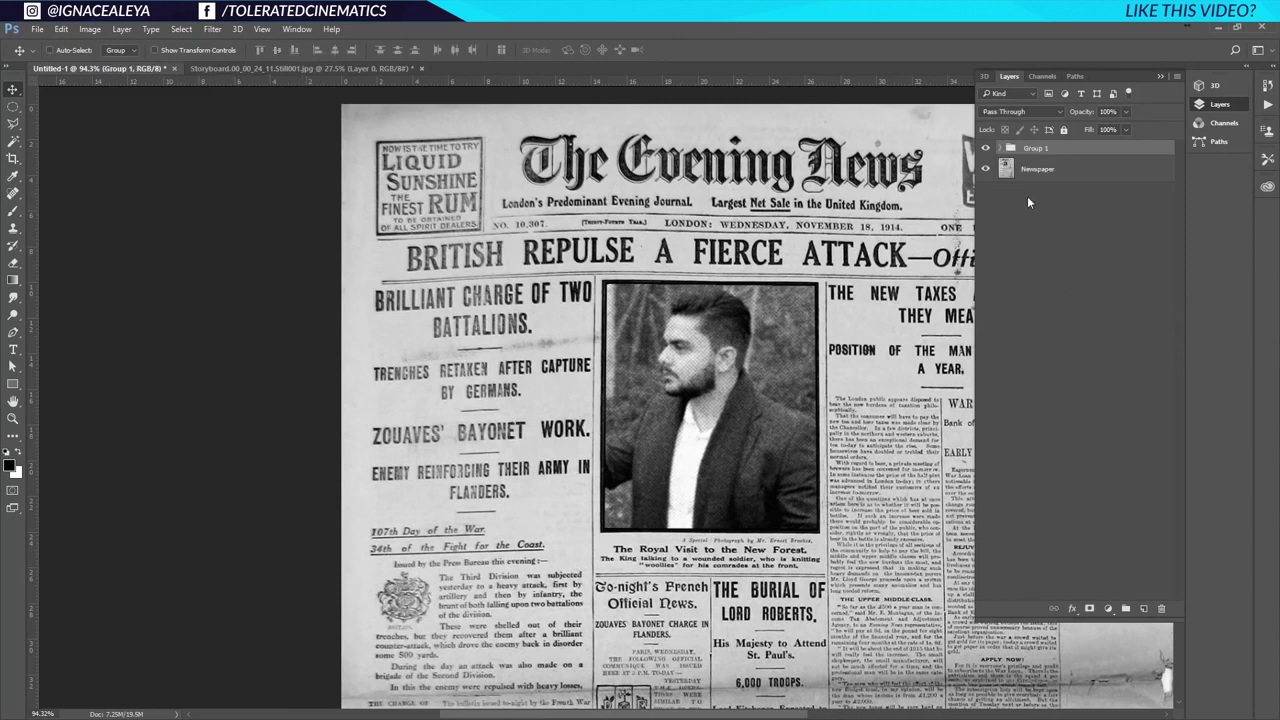
Compare the man's photo with the original newspaper picture by toggling the group's visibility, and expand the group's contents
click(988, 150)
click(988, 150)
click(988, 150)
click(988, 150)
click(988, 150)
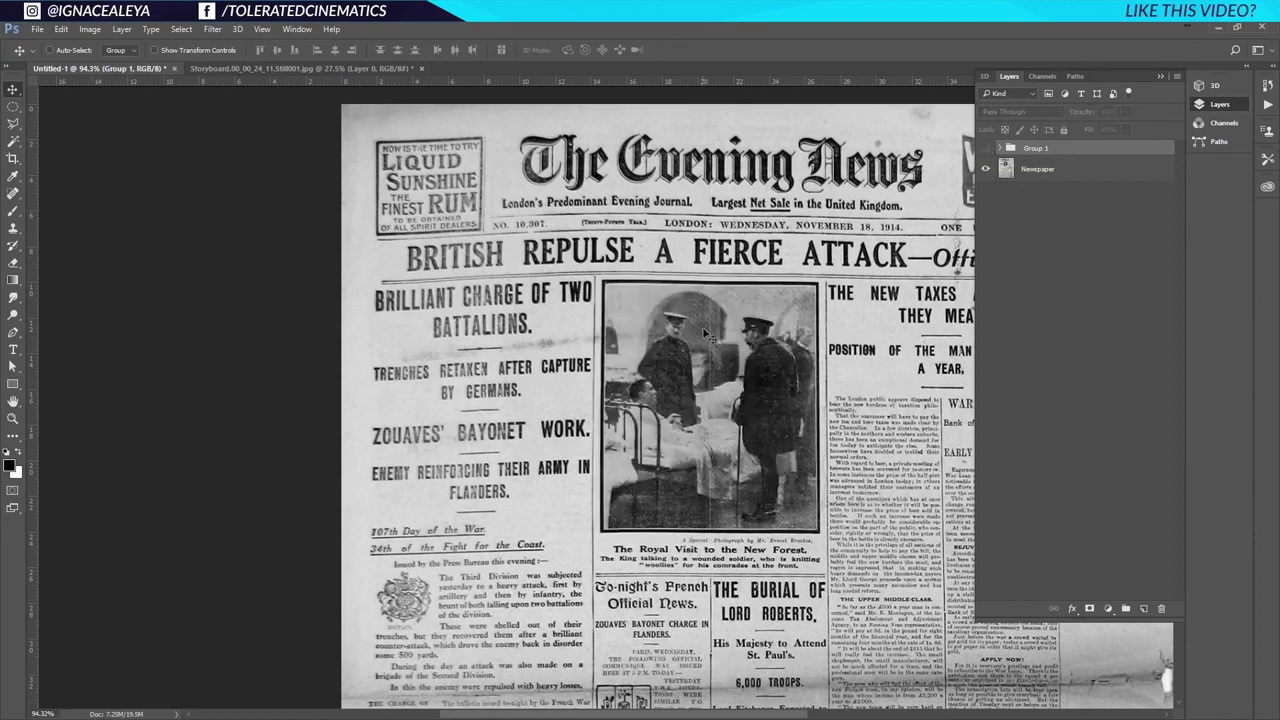
click(987, 149)
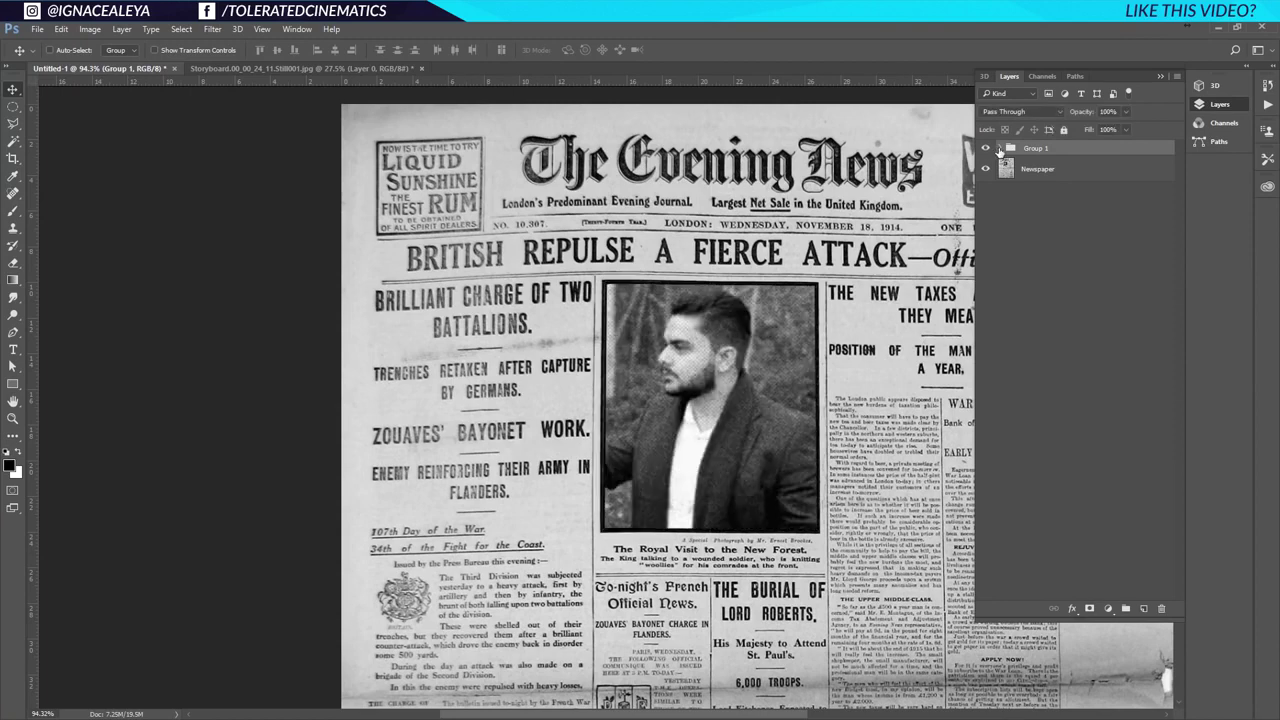
click(999, 149)
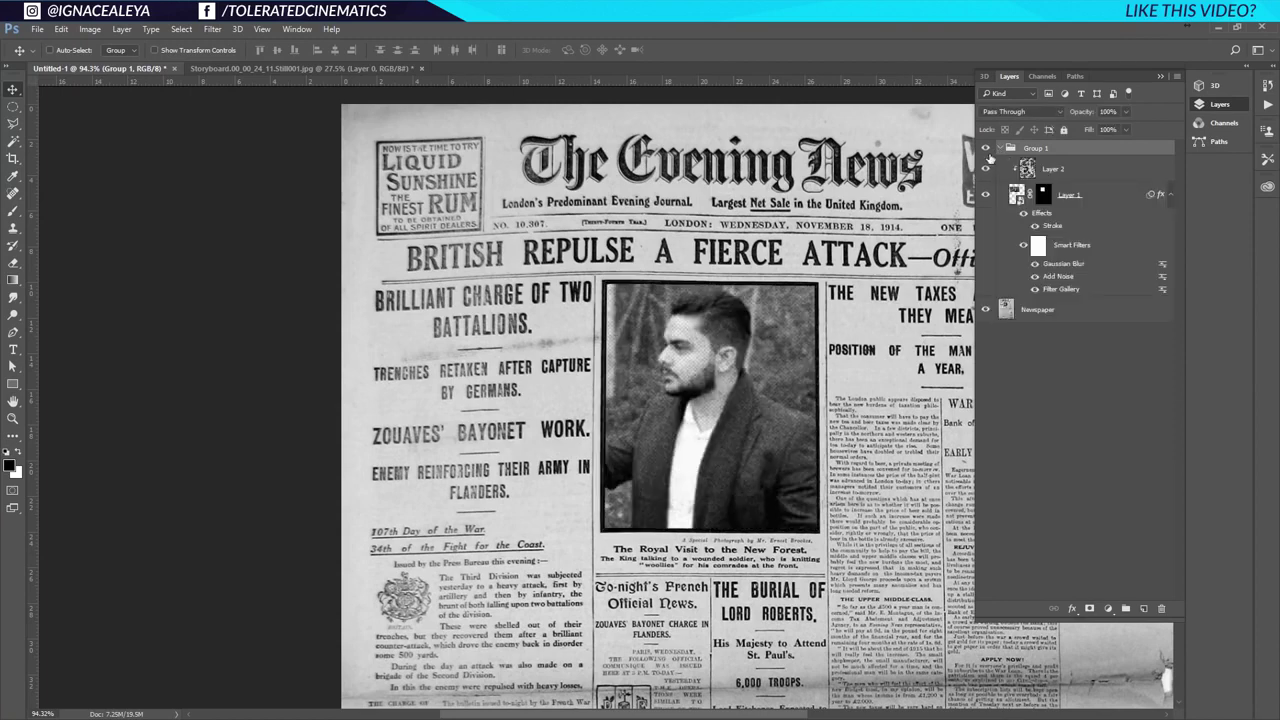
click(987, 149)
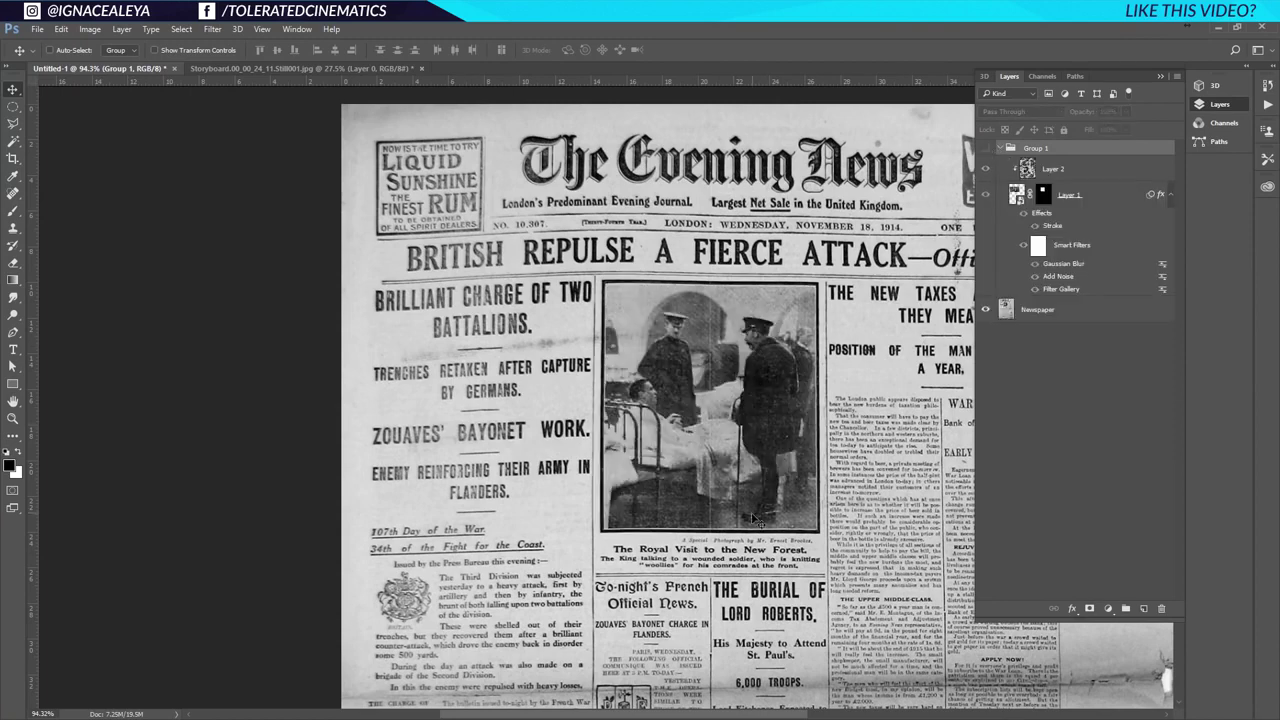
click(986, 149)
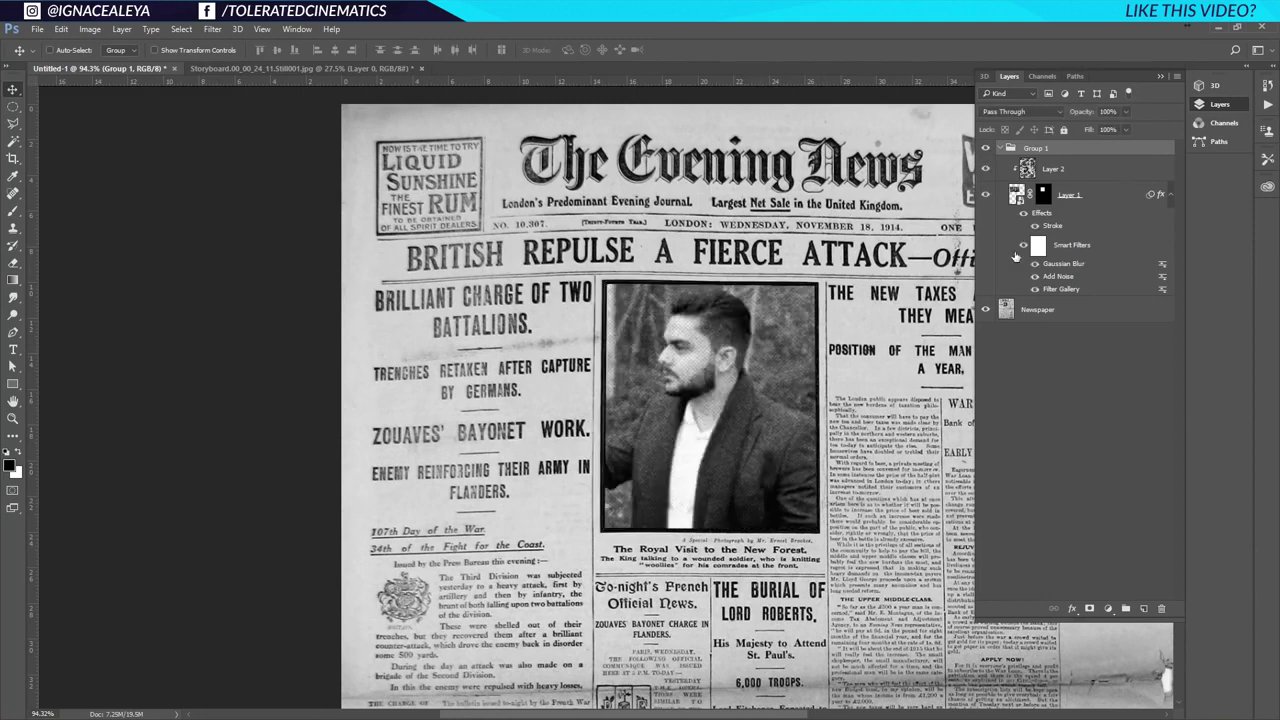
Add an Exposure adjustment above the texture layer with an offset of +0.0227 and clip it to the man's photo
click(1071, 177)
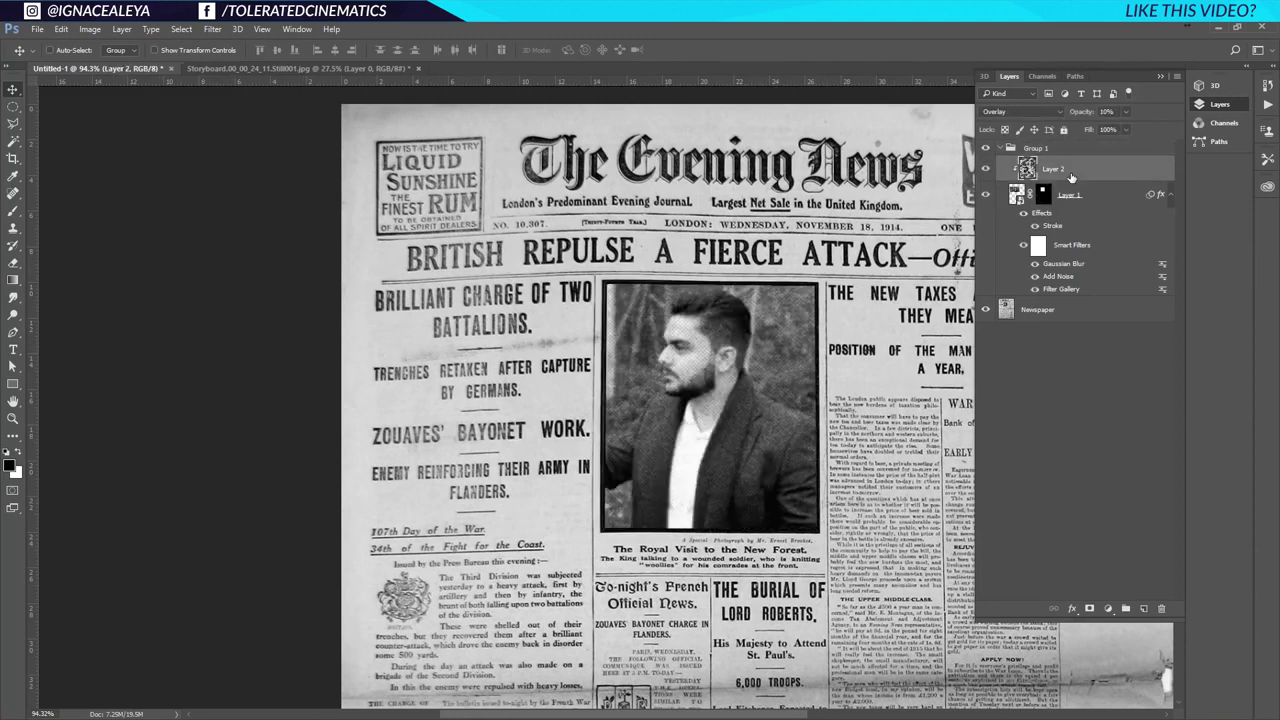
click(1109, 610)
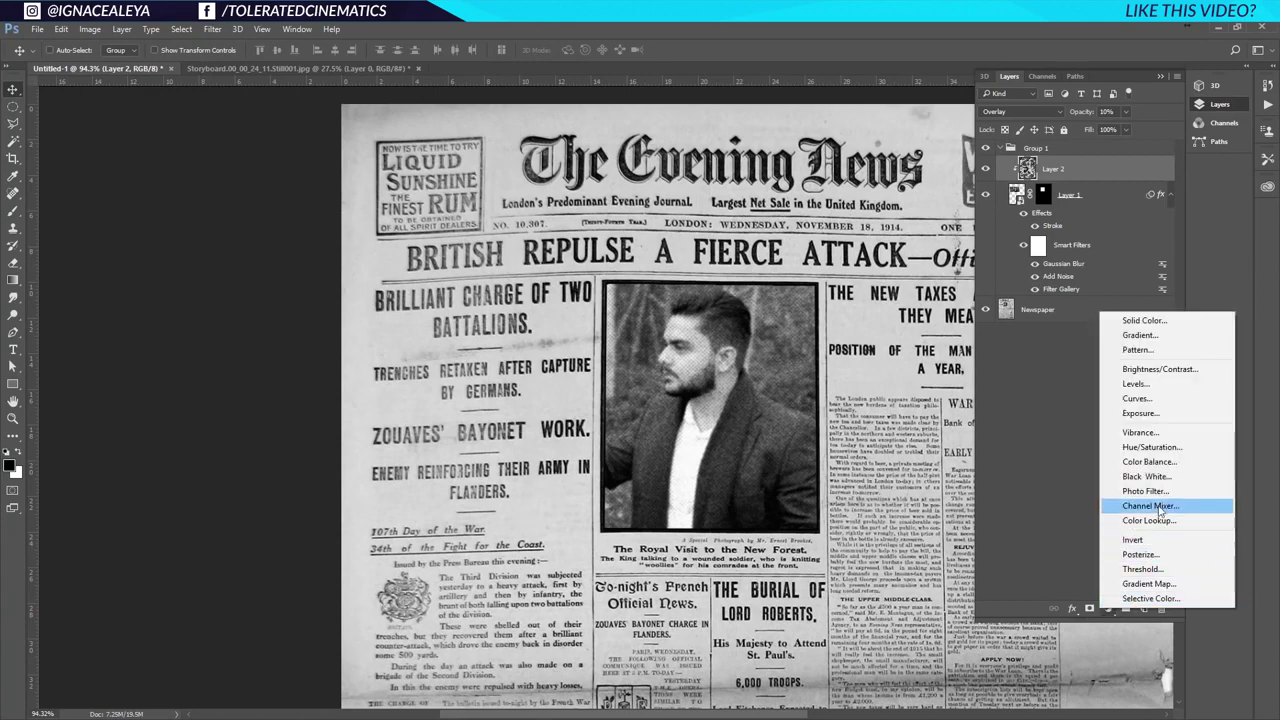
click(1135, 414)
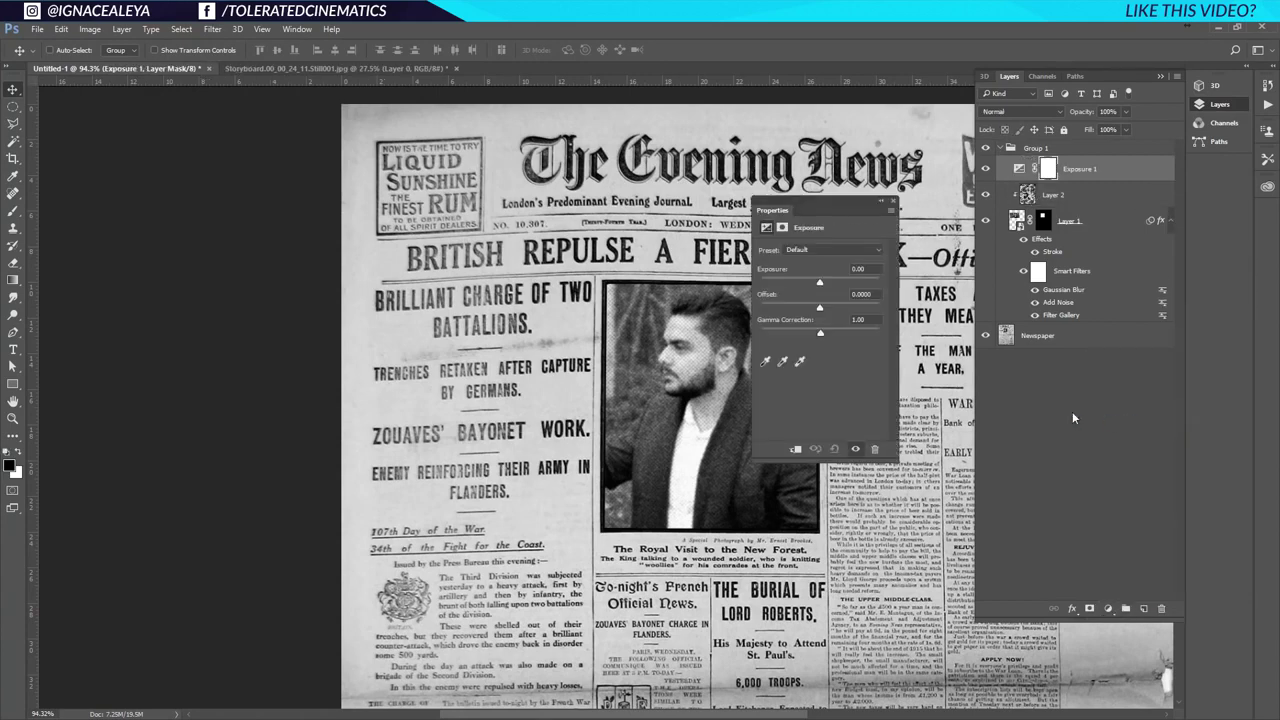
drag(820, 308, 823, 310)
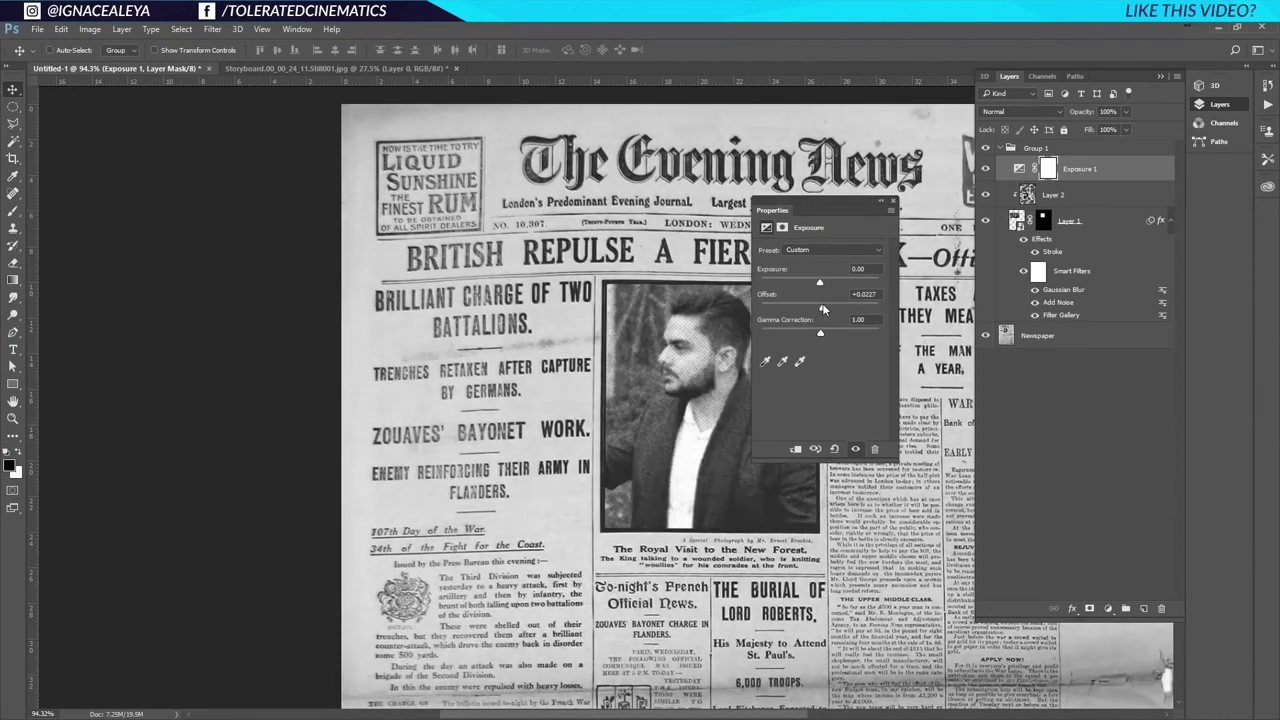
alt+click(1086, 182)
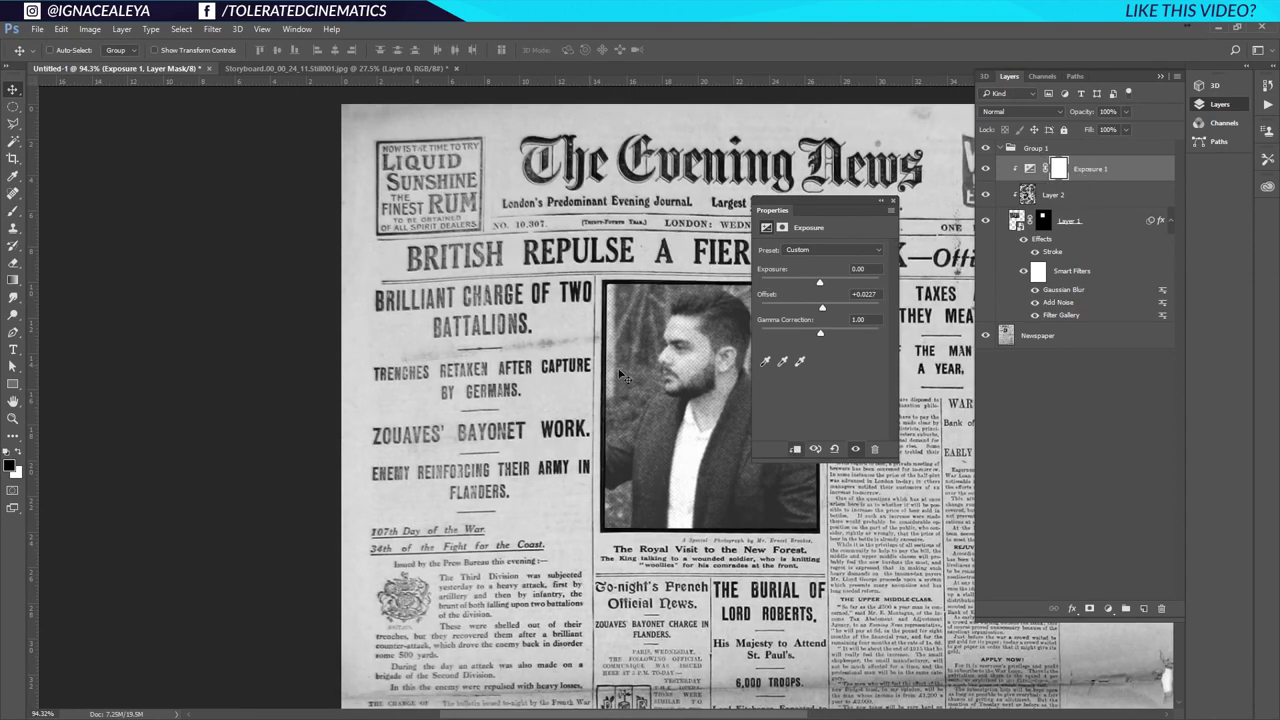
Set the Exposure adjustment's offset to +0.01 and compare the photo with and without the adjustment
key(BackSpace)
key(BackSpace)
click(986, 170)
click(986, 170)
click(986, 170)
click(986, 170)
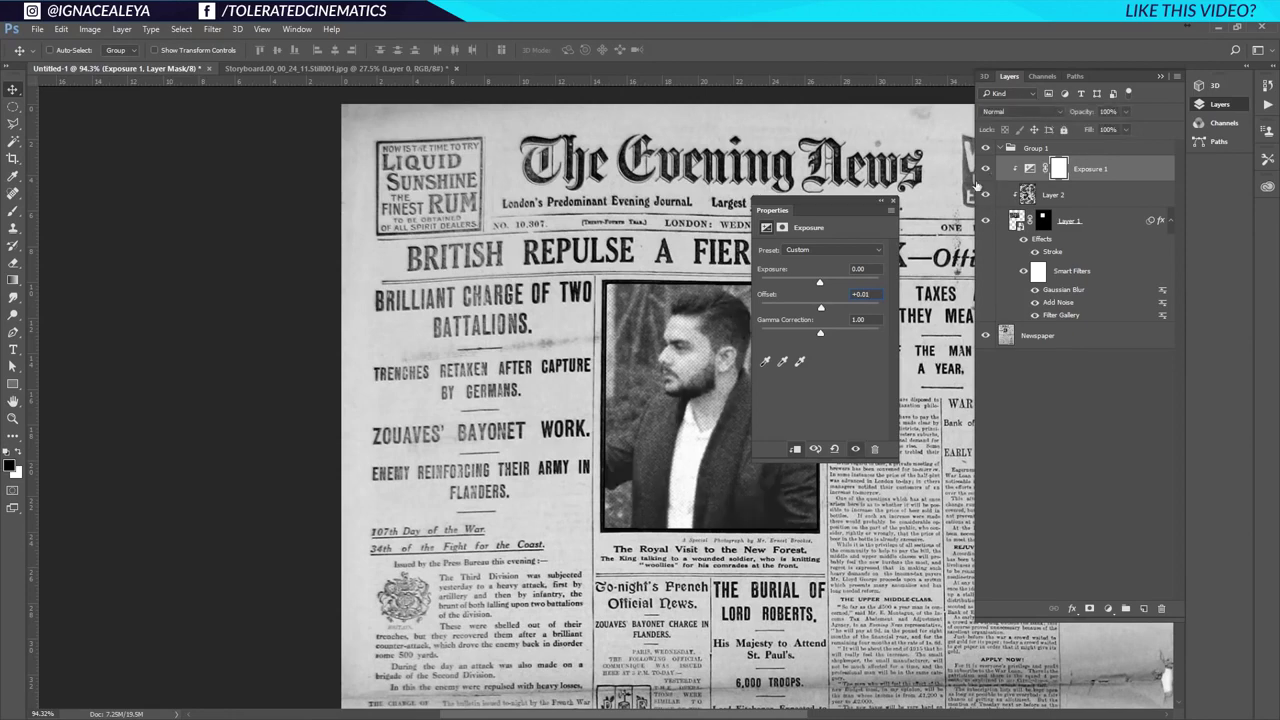
Set the Exposure adjustment's gamma correction to 0.82 and exposure to -0.53, compare its effect, and close its properties
drag(819, 333, 829, 338)
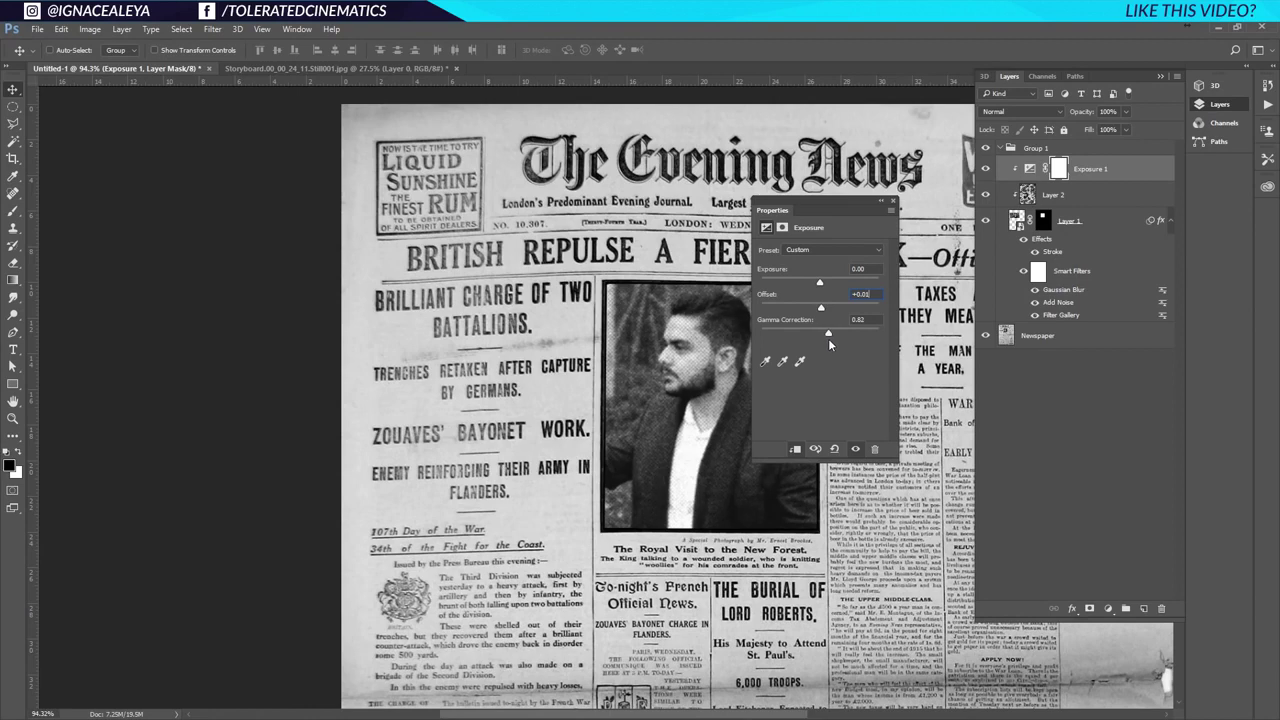
drag(820, 285, 815, 287)
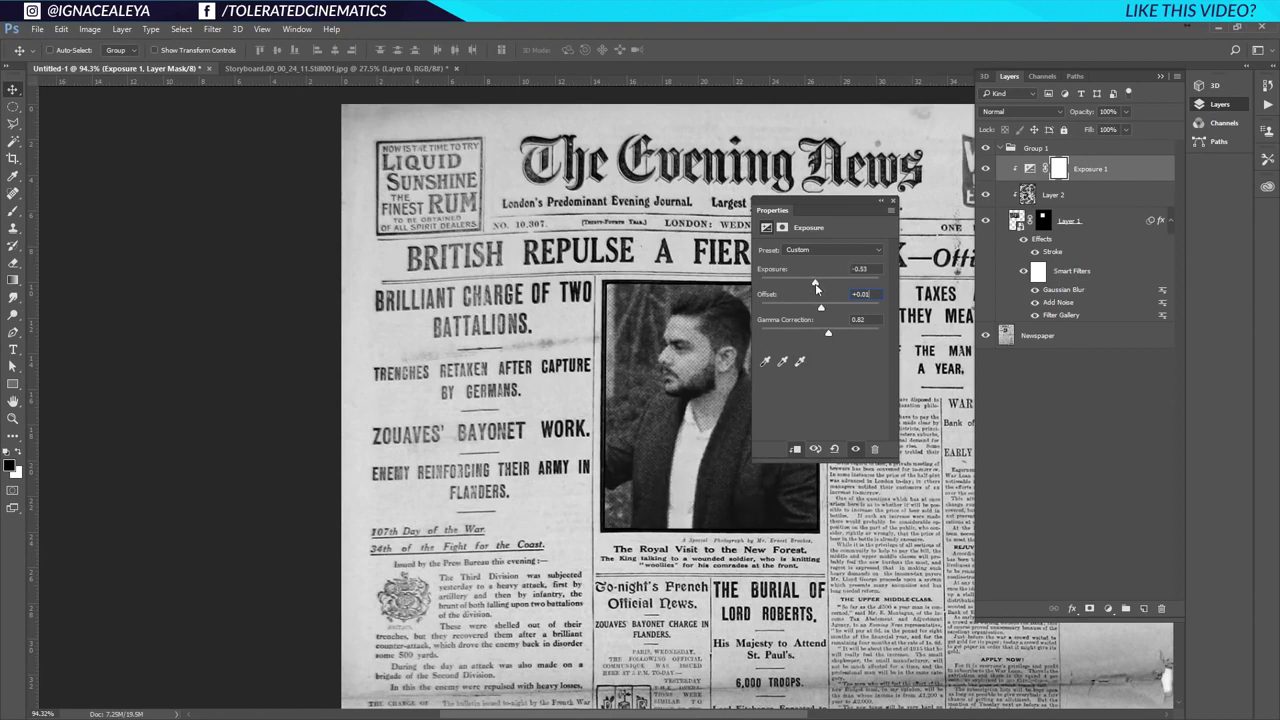
click(985, 169)
click(985, 169)
click(892, 201)
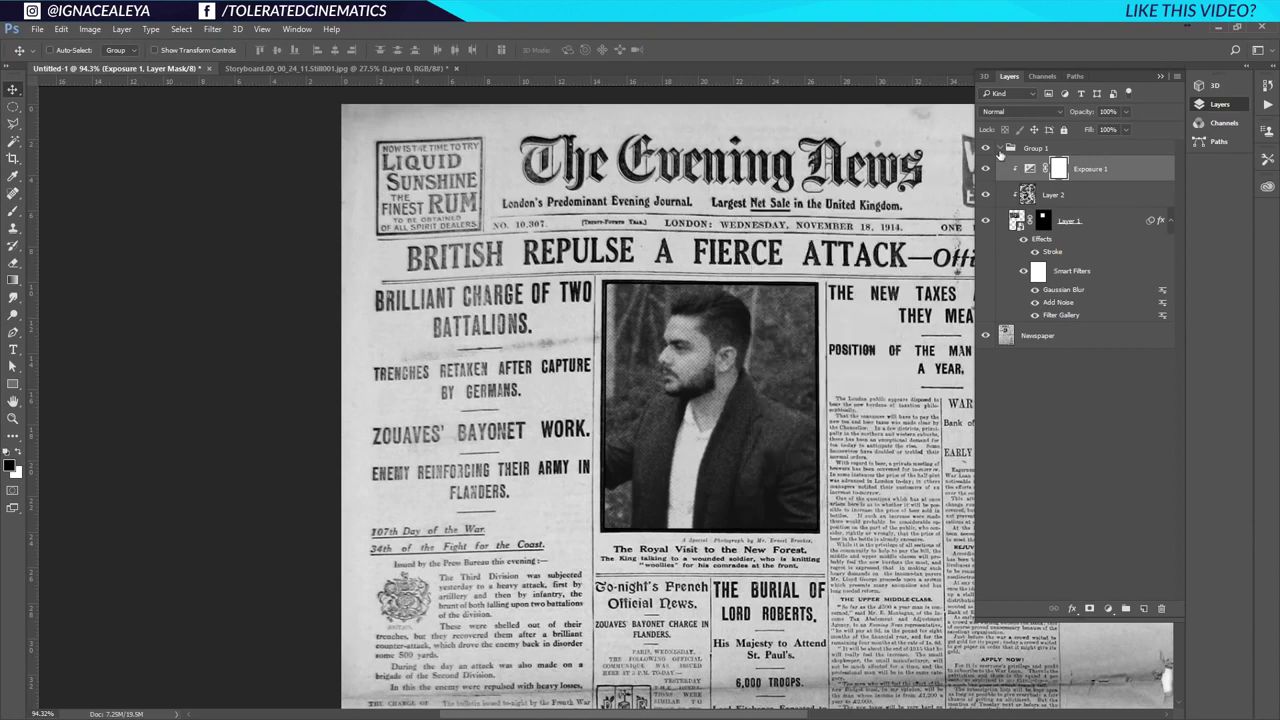
Compare the finished man's photo with the original newspaper picture by toggling the visibility of Group 1
click(991, 150)
click(991, 150)
click(988, 149)
click(988, 149)
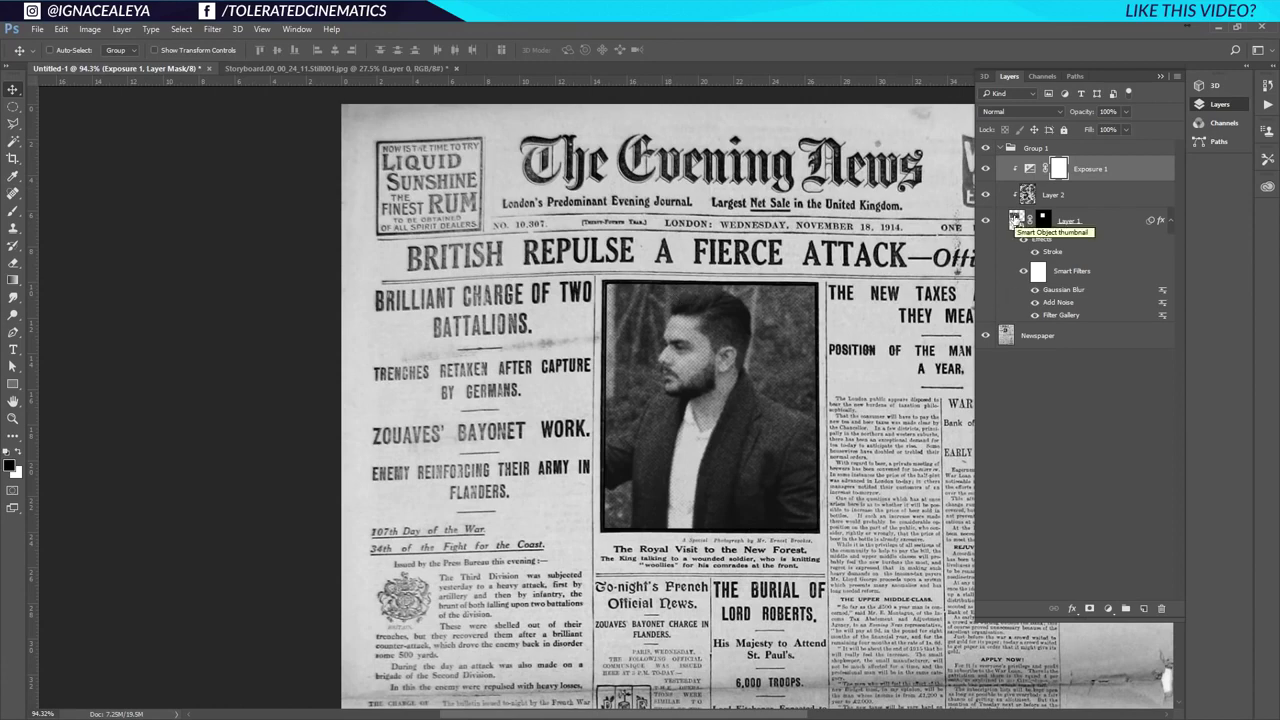
Place the woman's photo Storyboard.00_01_08_00.Still004 inside the photo's smart object, save it, and return to the newspaper document
double_click(1016, 220)
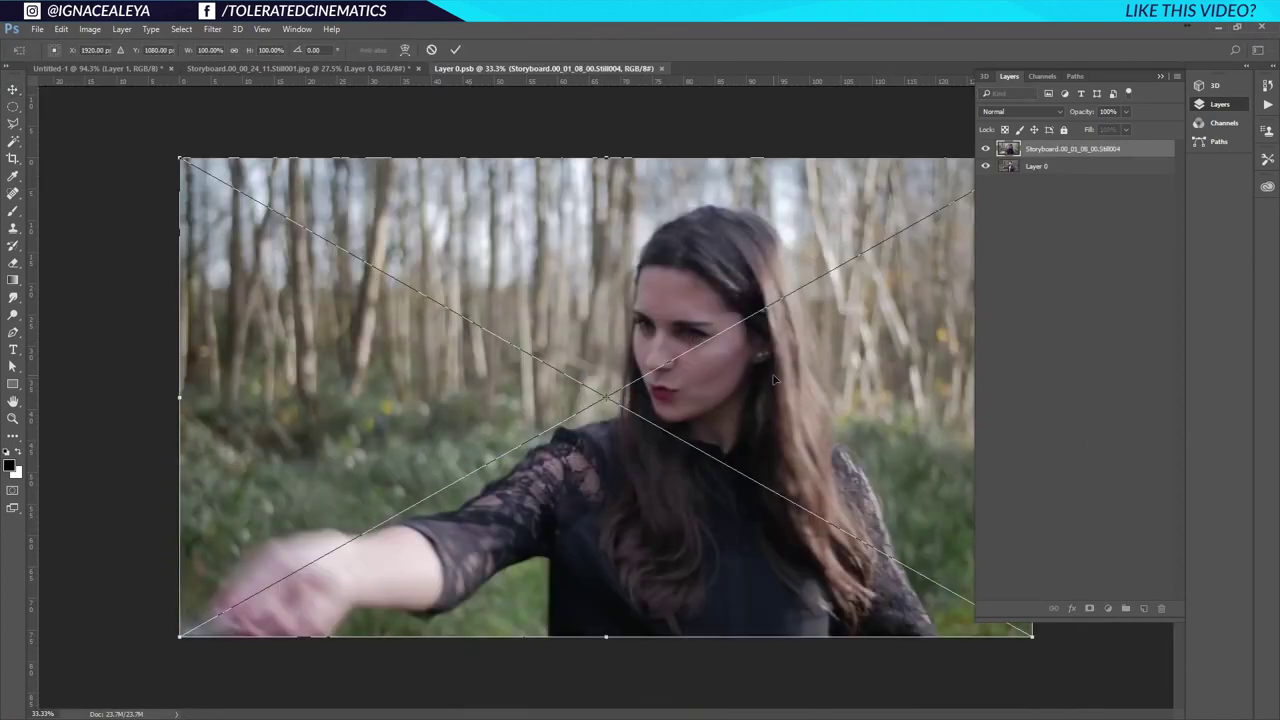
key(Return)
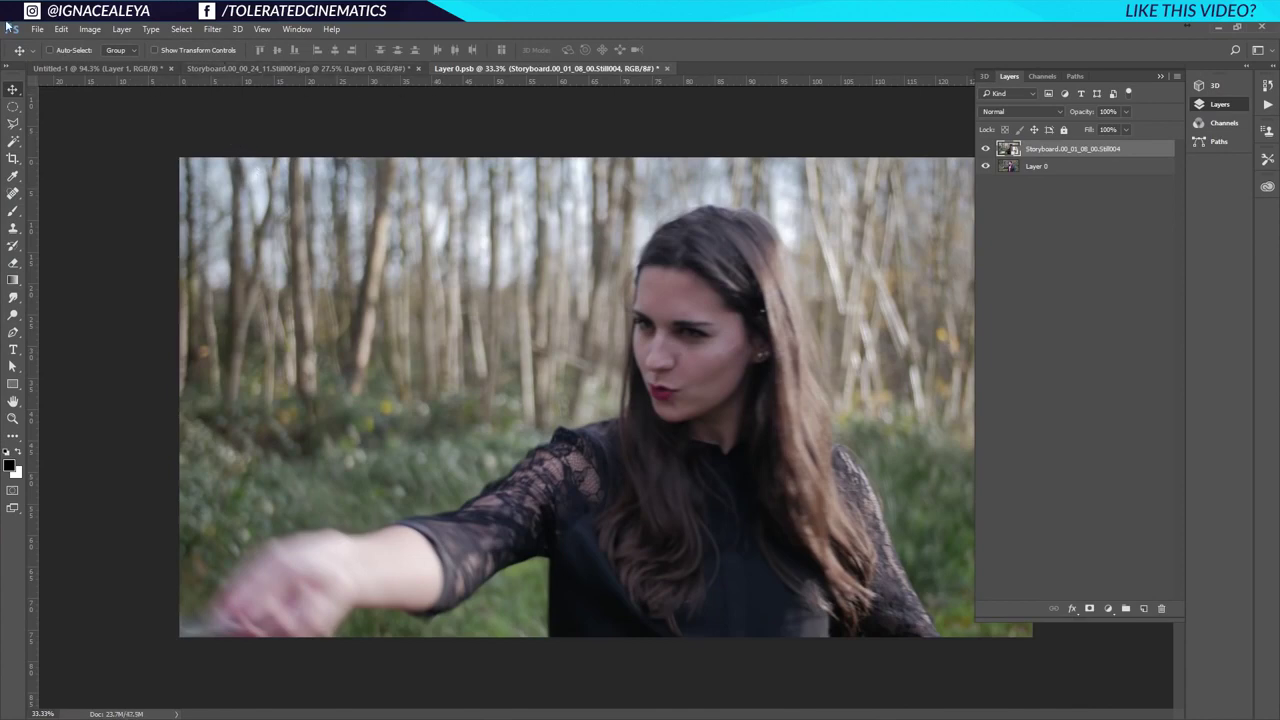
click(37, 29)
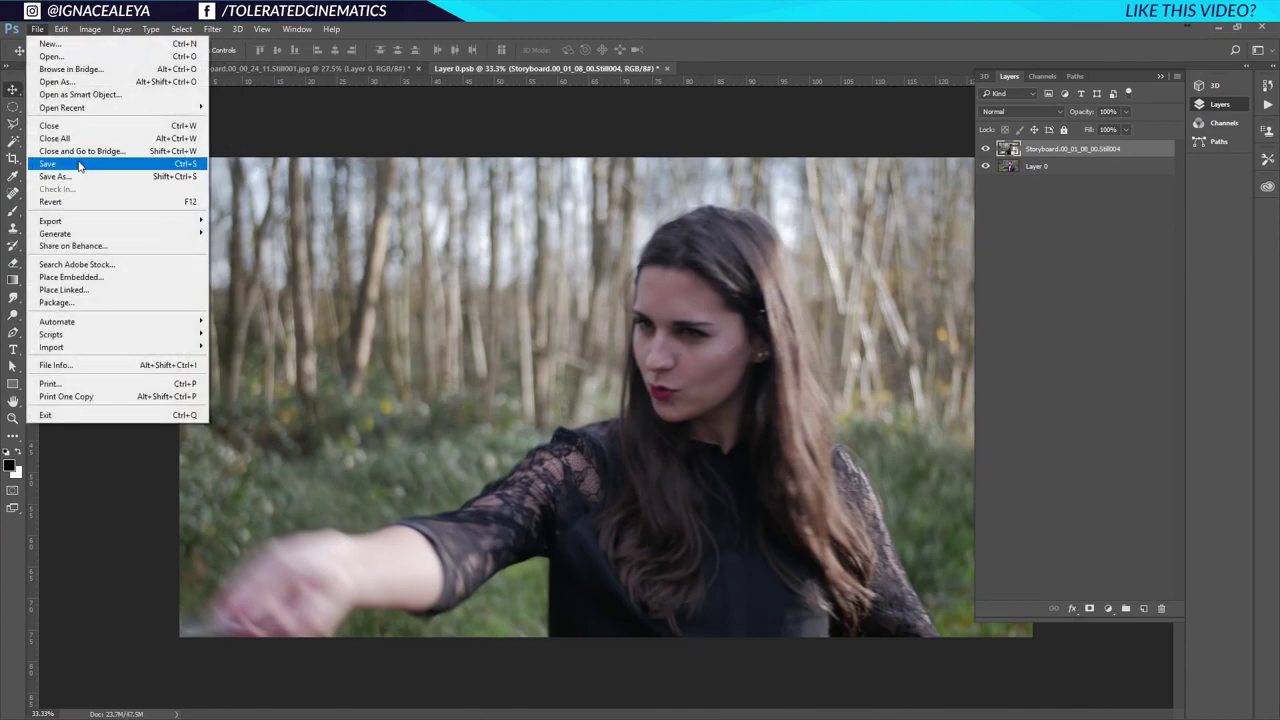
click(80, 165)
click(327, 70)
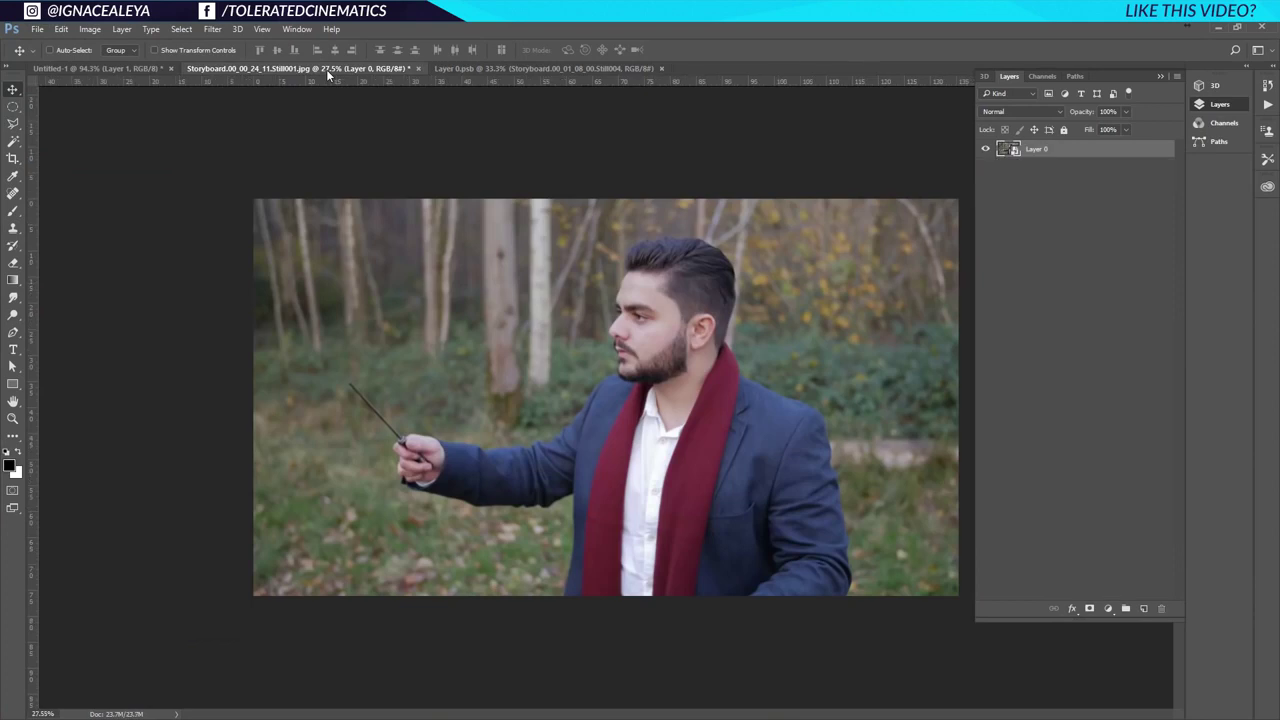
click(142, 70)
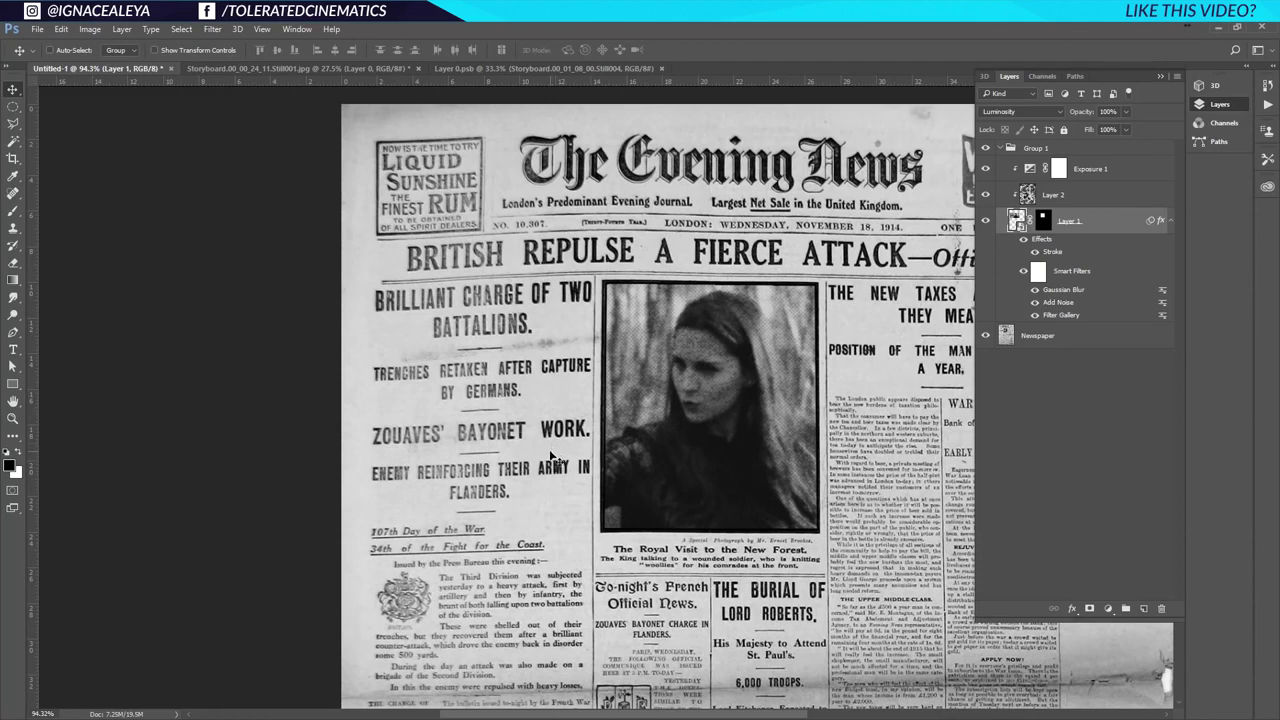
Outline "The Evening News" title on the Newspaper layer with the Lasso and sample the surrounding paper grey as foreground colour
click(1025, 338)
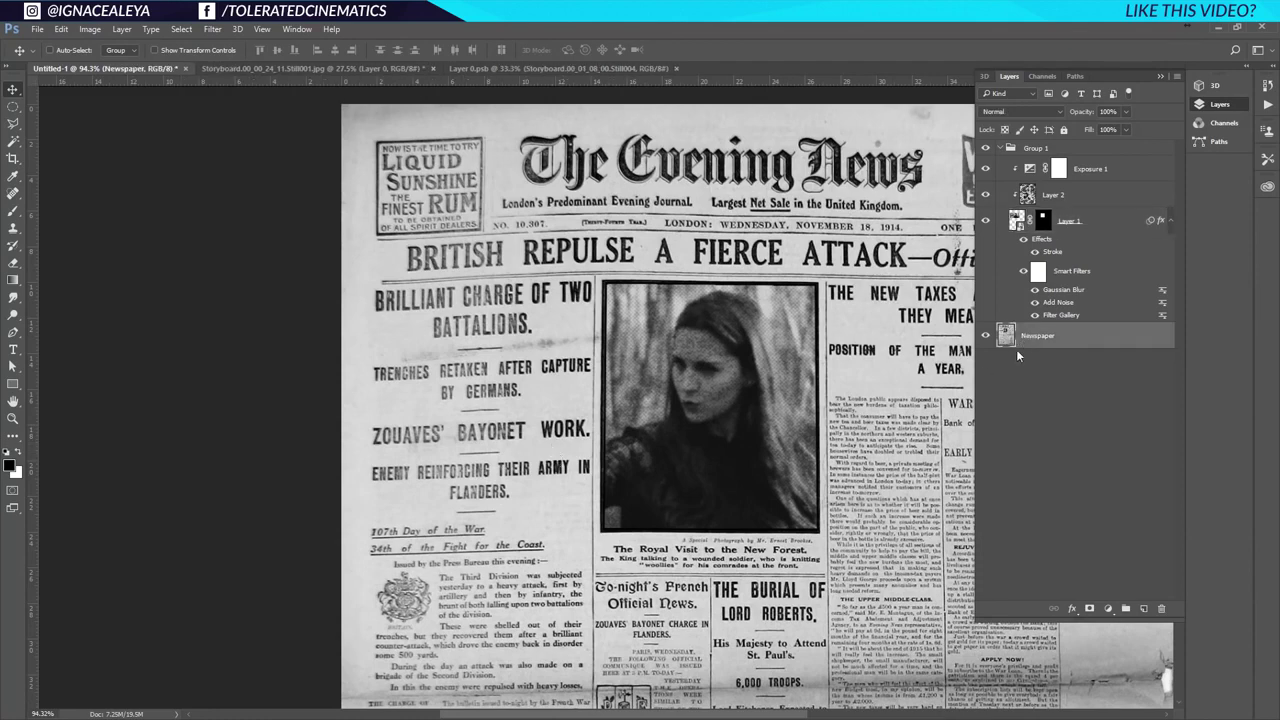
click(13, 123)
click(52, 125)
mouse_move(506, 140)
mouse_down()
mouse_move(694, 194)
mouse_move(524, 190)
mouse_move(906, 207)
mouse_move(921, 150)
mouse_move(826, 114)
mouse_move(510, 142)
mouse_up()
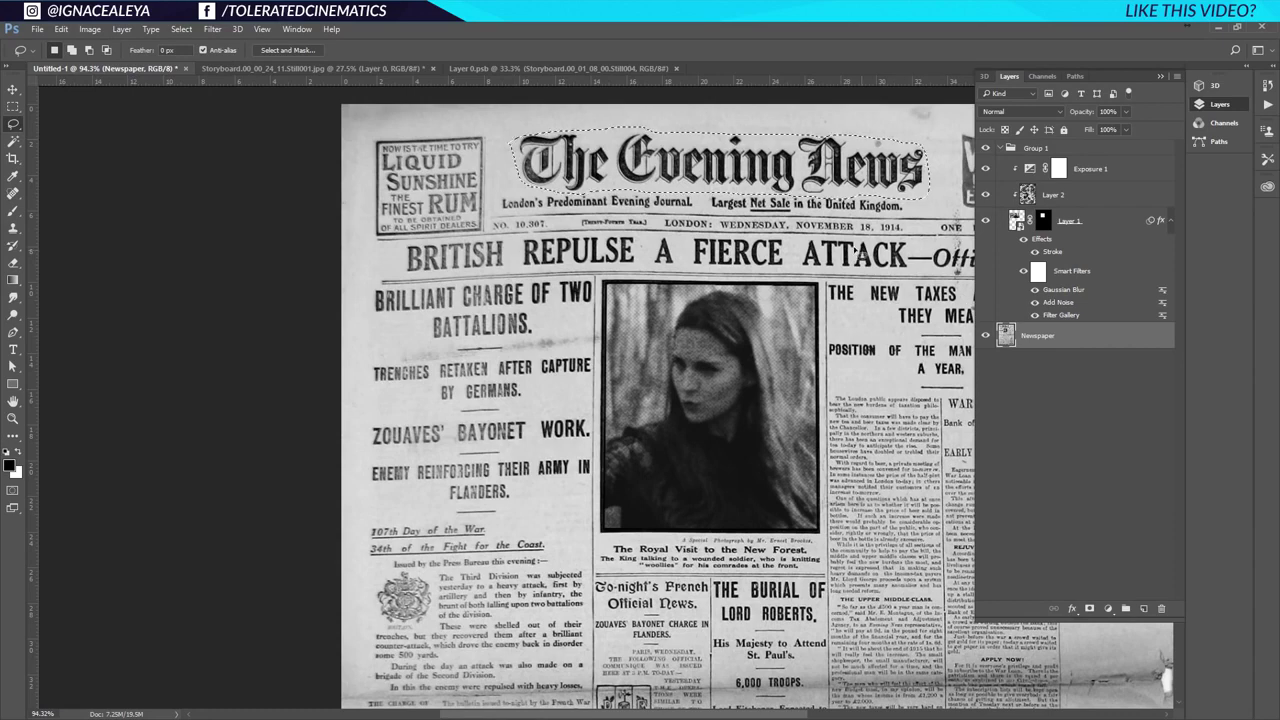
click(13, 176)
click(542, 122)
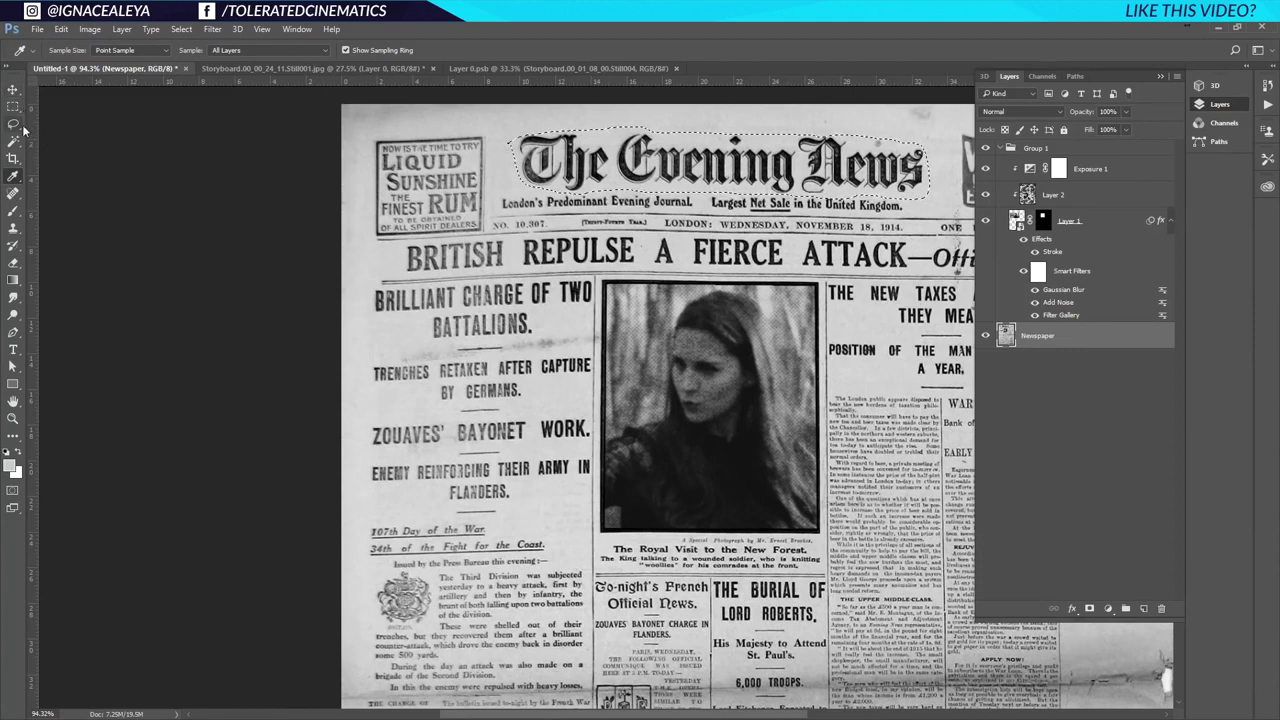
Fill the title selection with the sampled paper grey on a new layer above the Newspaper layer, and deselect
click(1143, 608)
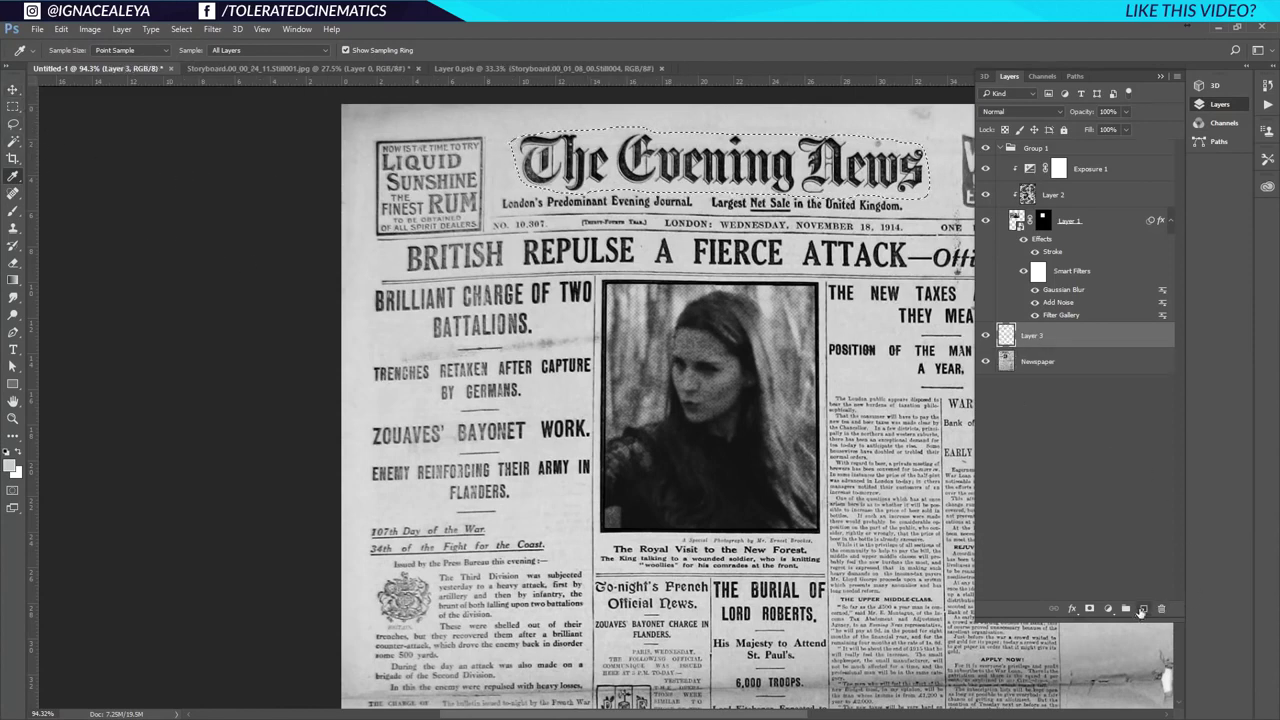
key(alt+BackSpace)
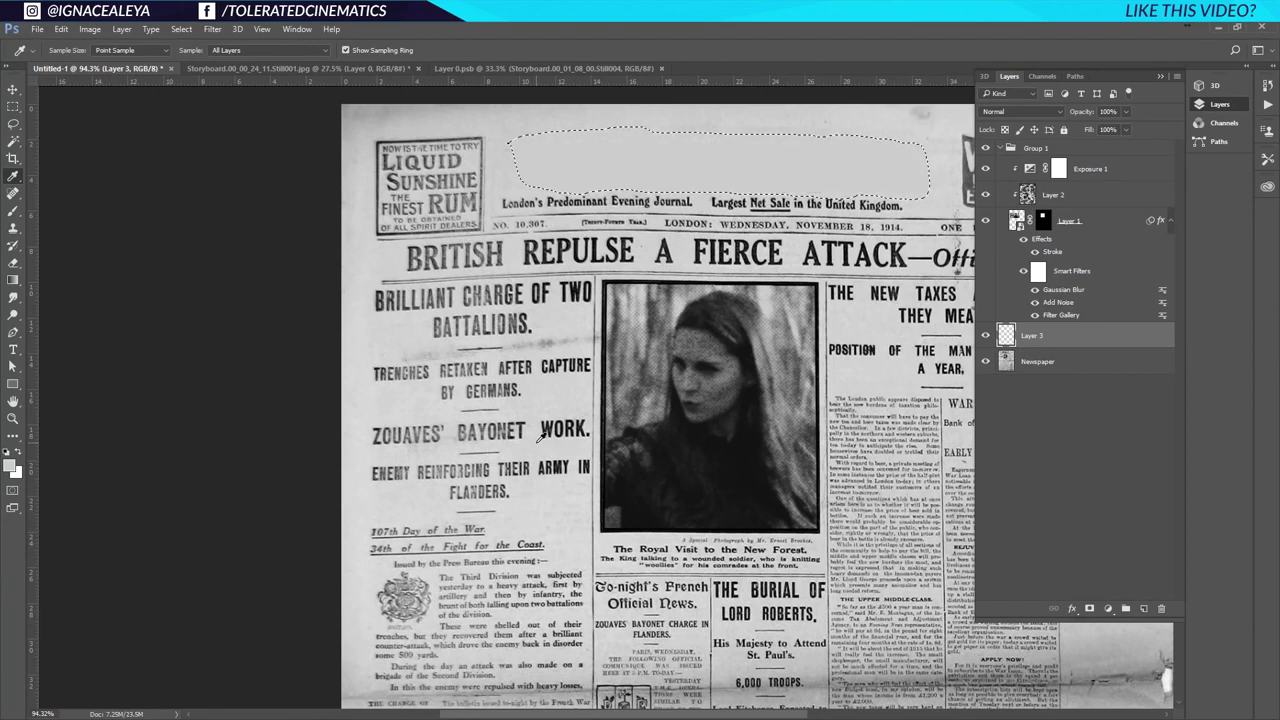
key(ctrl+d)
key(v)
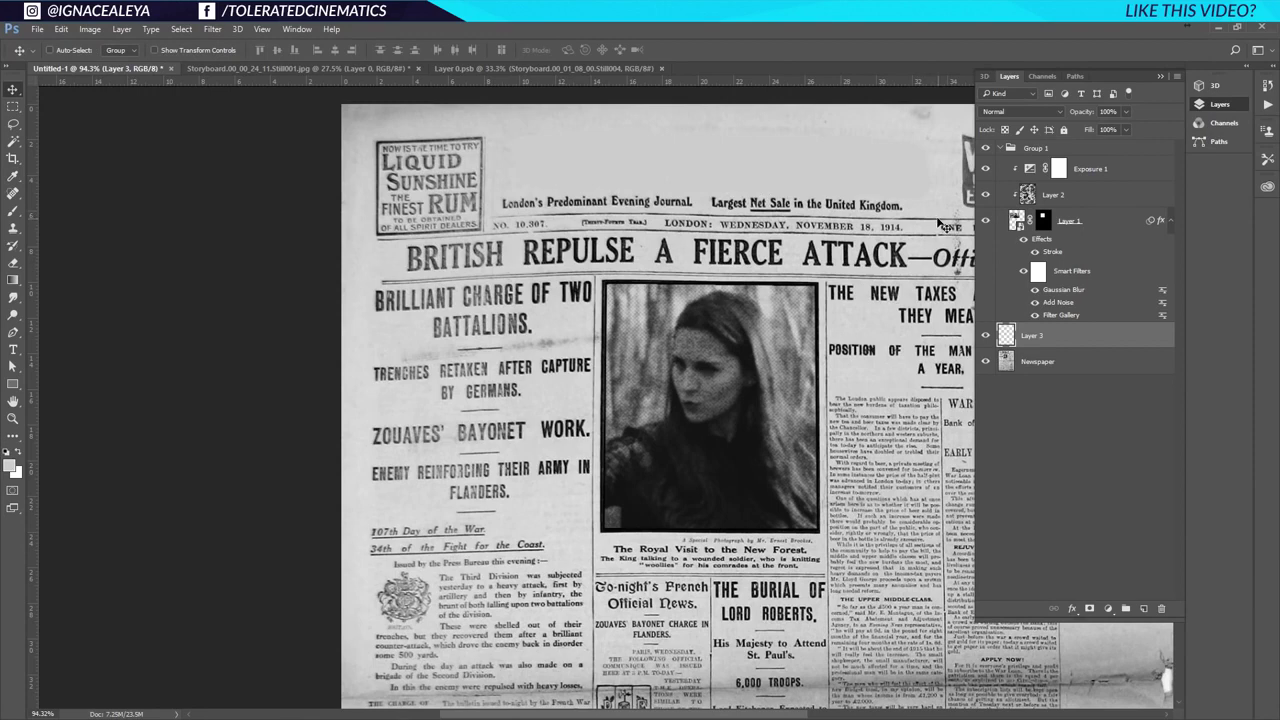
Reload the grey patch's outline as a selection, blend its tone into the paper with a larger soft brush, and deselect
ctrl+click(1005, 336)
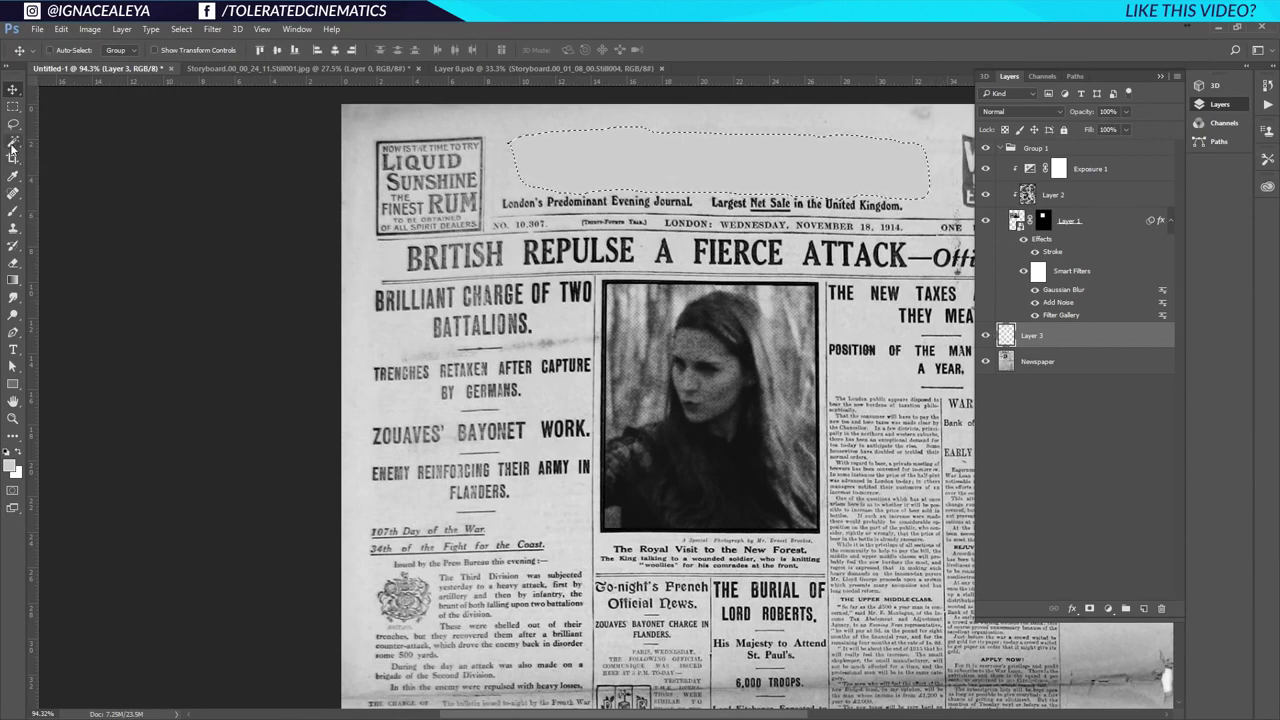
click(13, 176)
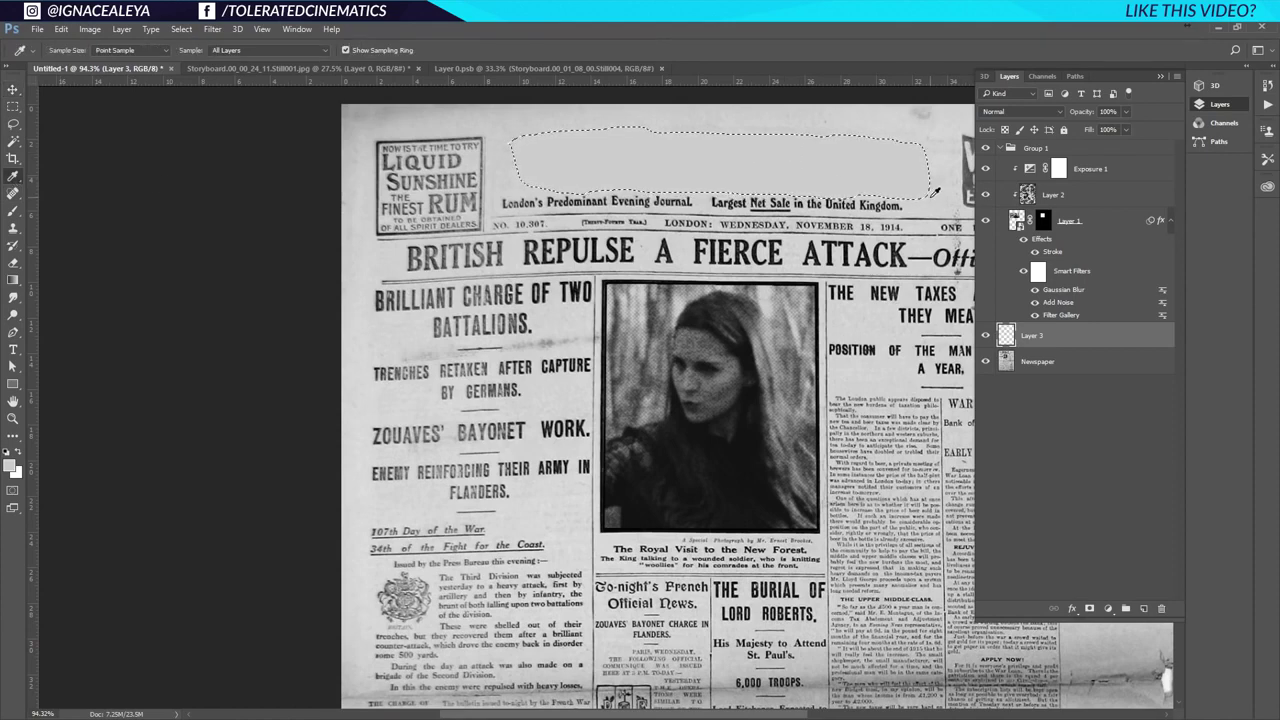
click(12, 211)
right_click(750, 222)
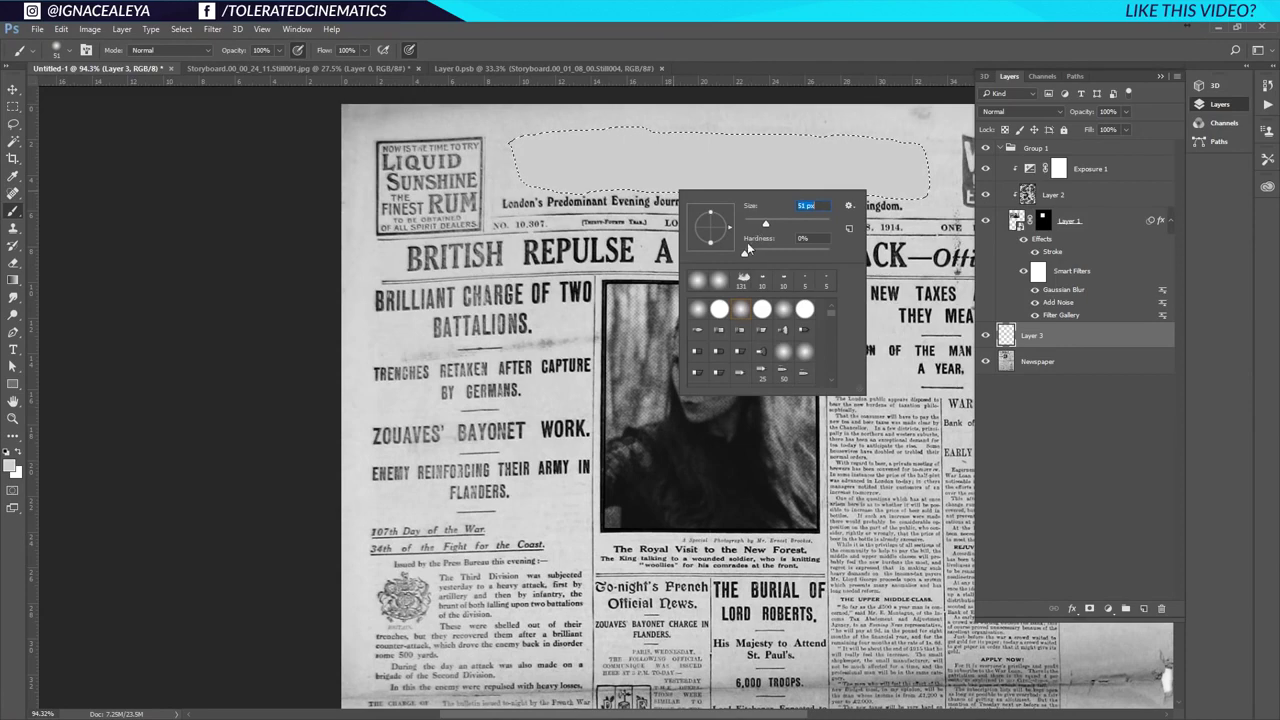
drag(765, 223, 787, 224)
click(900, 182)
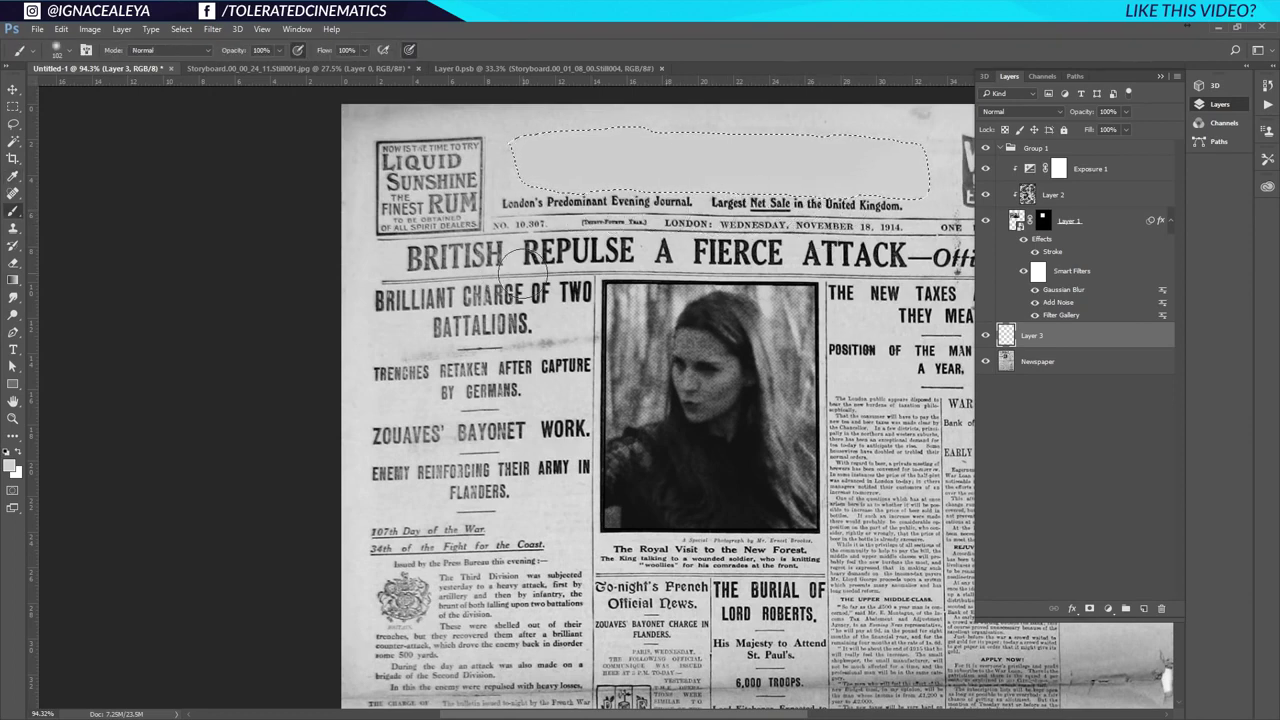
key(ctrl+d)
key(v)
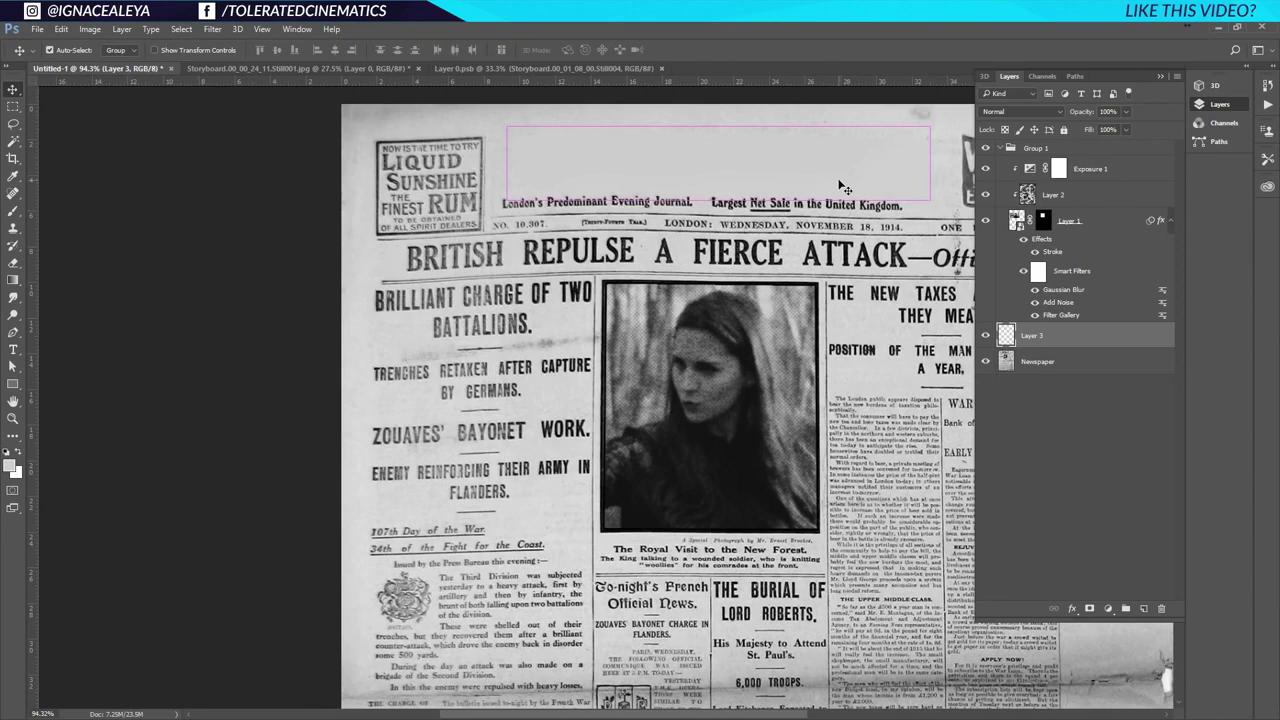
Duplicate the texture layer, move the copy out of the group to directly above the grey patch layer, and clip it to the patch
scroll(750, 140, up, 3)
scroll(720, 180, right, 2)
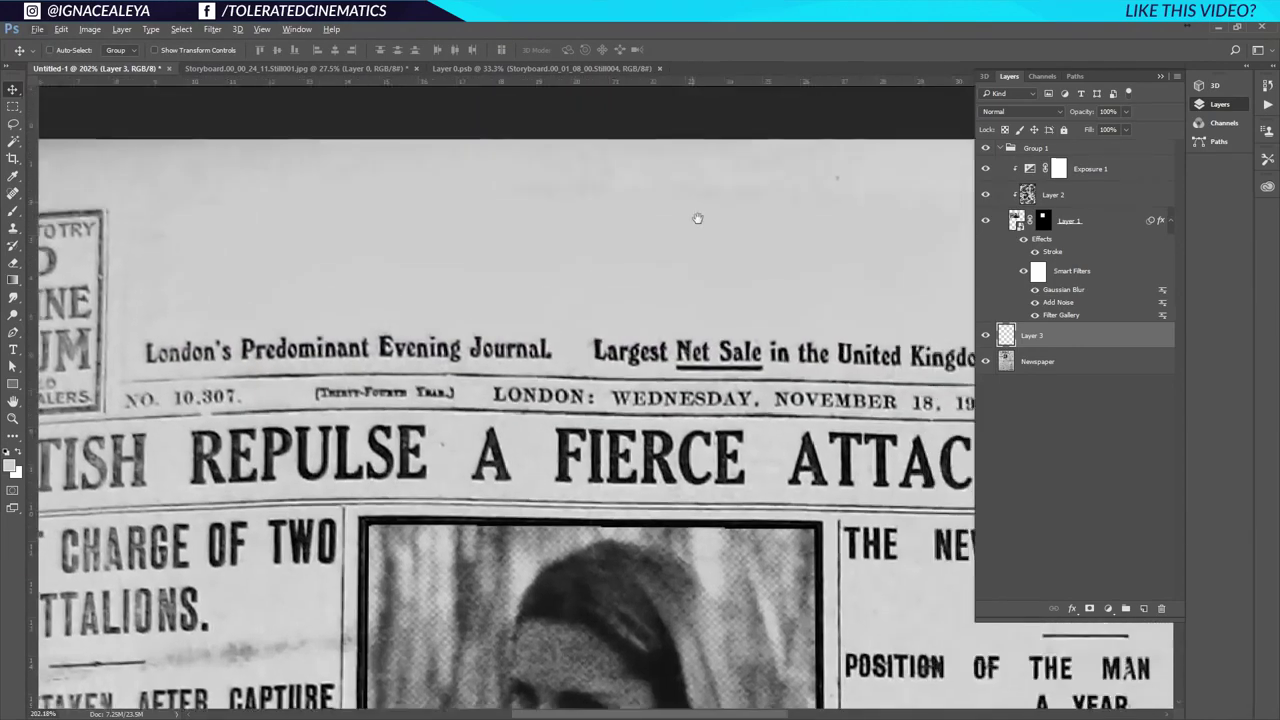
scroll(698, 240, up, 3)
click(1034, 202)
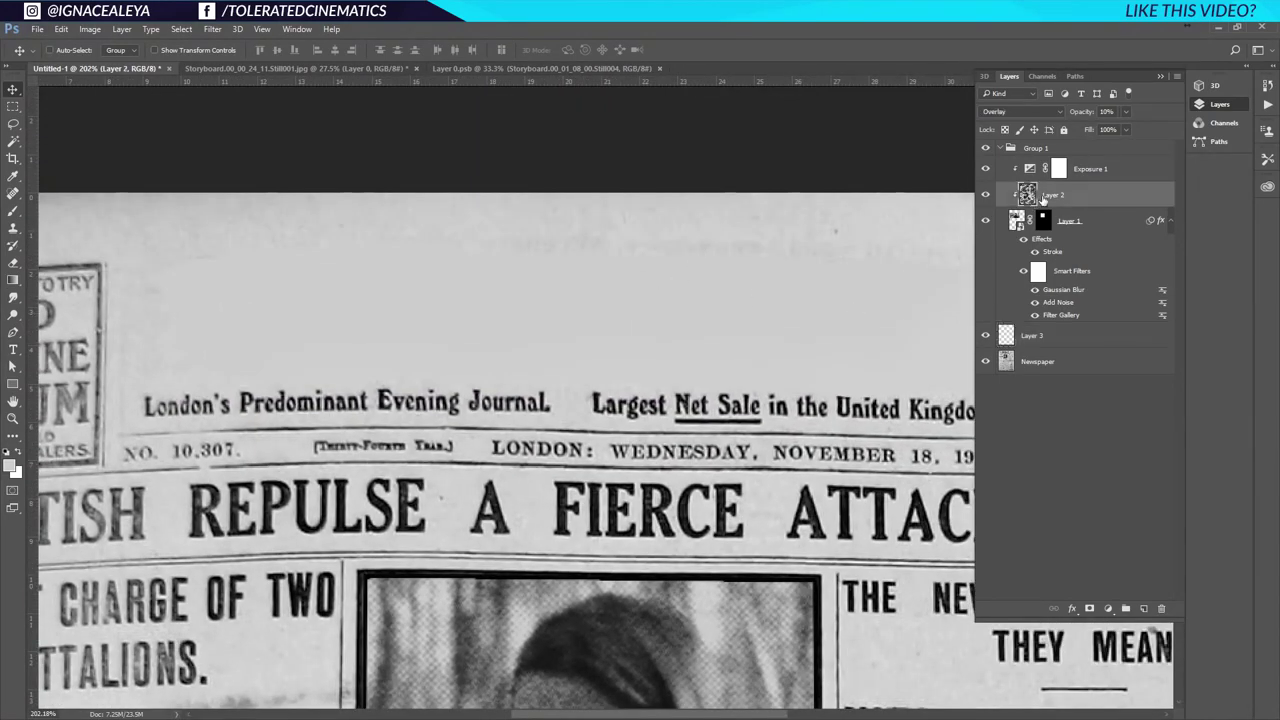
key(ctrl+j)
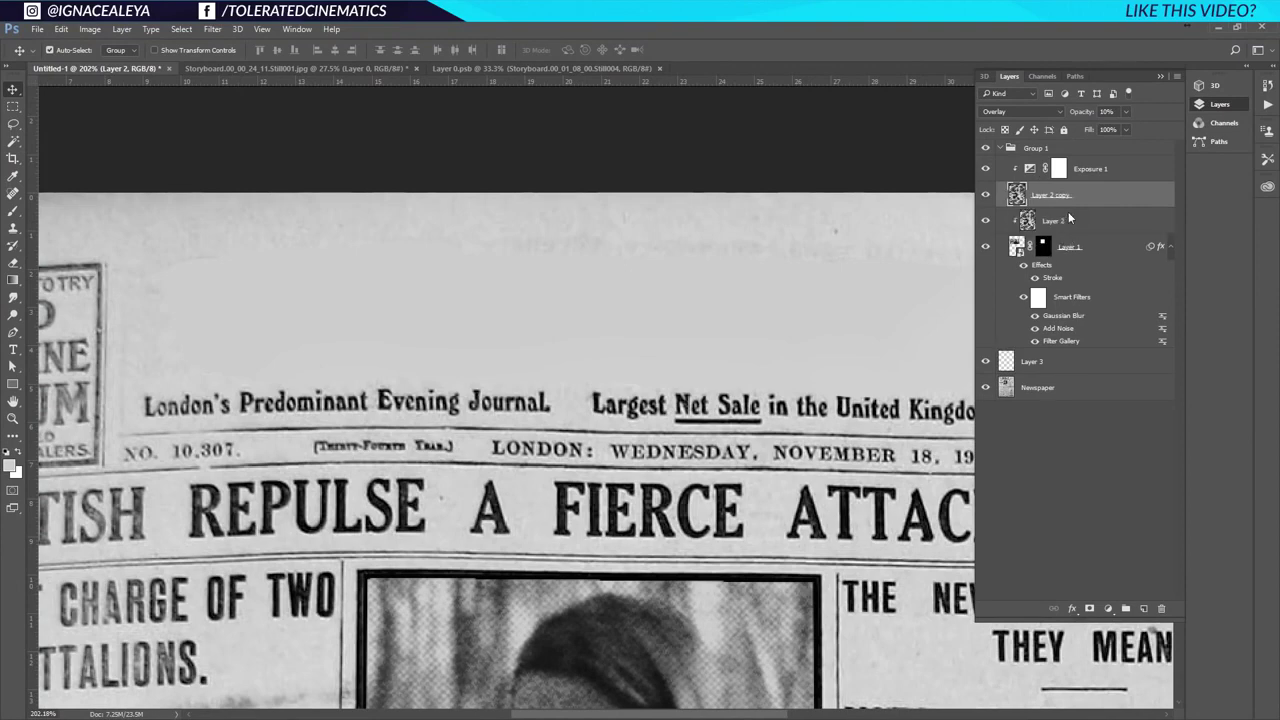
drag(1060, 198, 1047, 355)
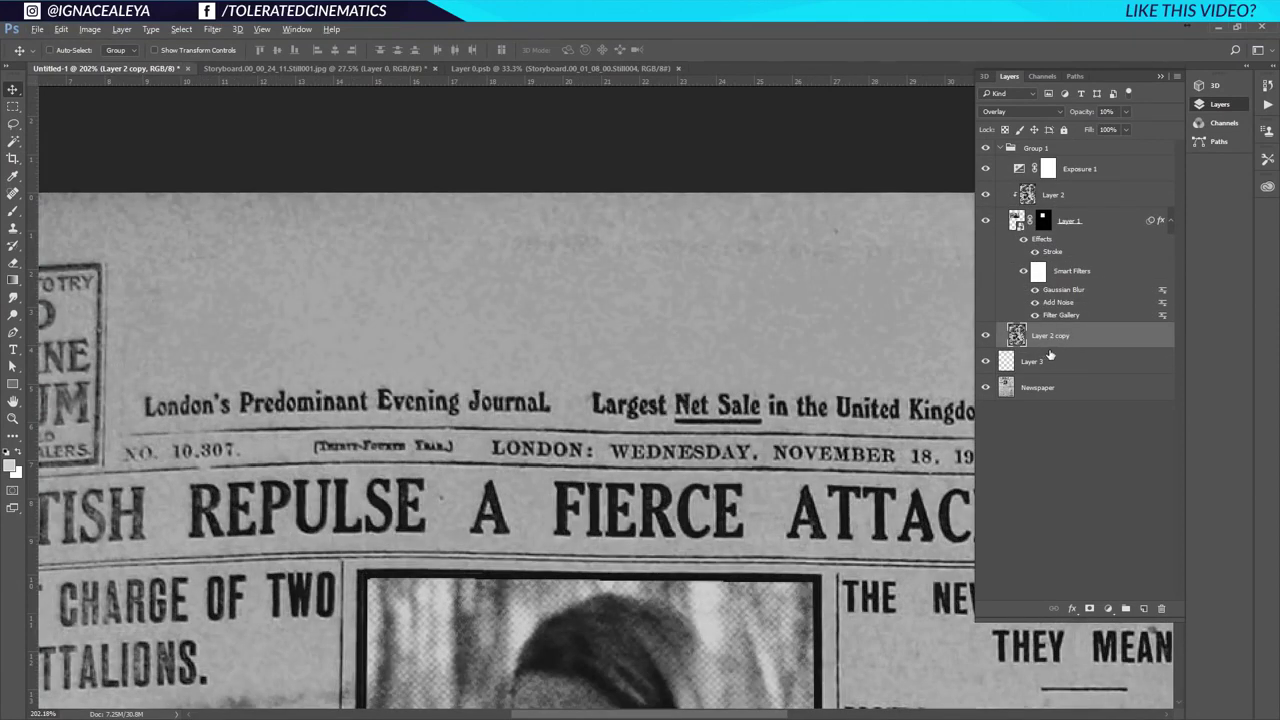
click(1055, 358)
drag(1052, 343, 1015, 357)
click(1001, 149)
alt+click(1046, 182)
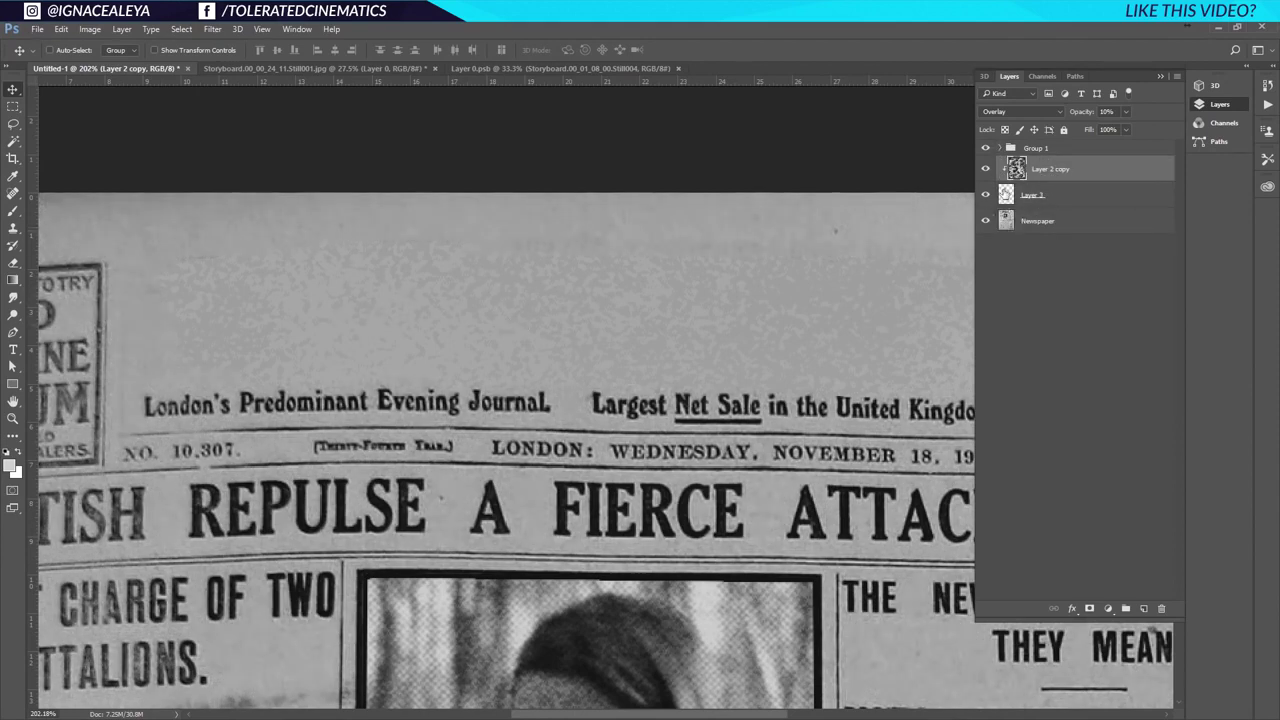
Set the opacity of the texture copy to 5% and select the grey patch layer
click(1108, 111)
text(5)
click(1008, 196)
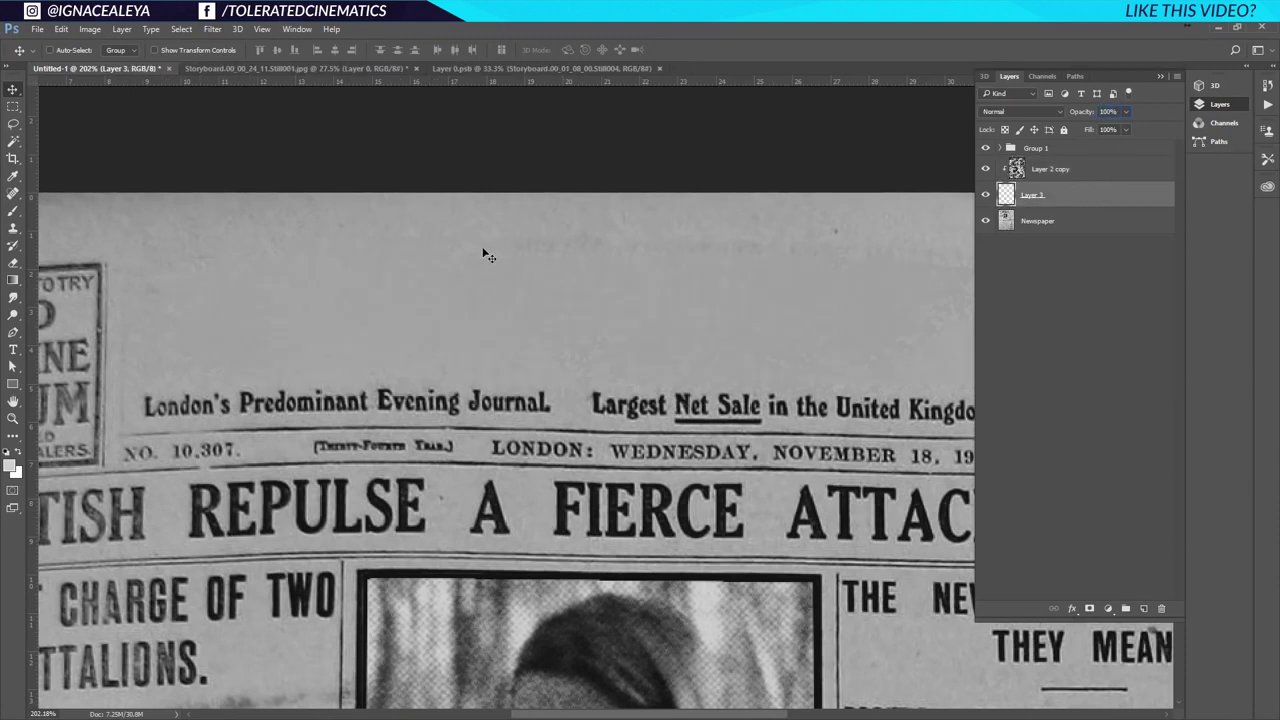
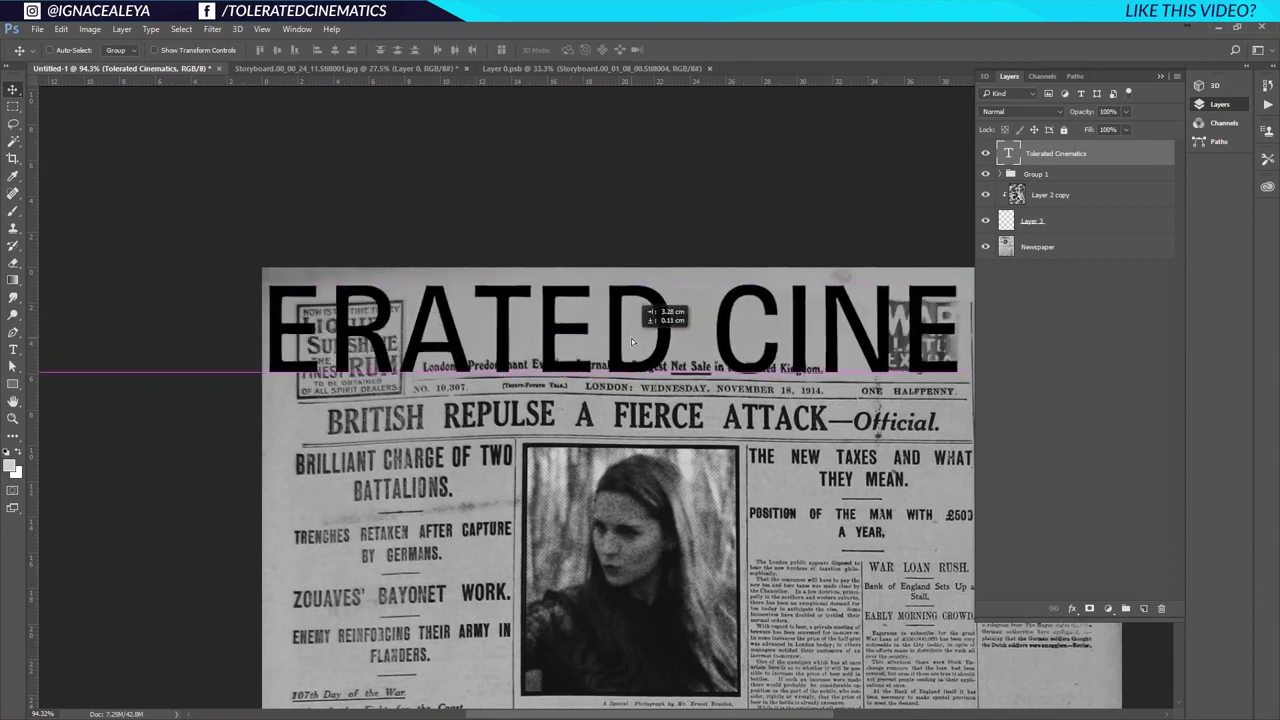
Centre-align the "Tolerated Cinematics" title at 72 pt and place it in the blank masthead area between the two boxes
key(t)
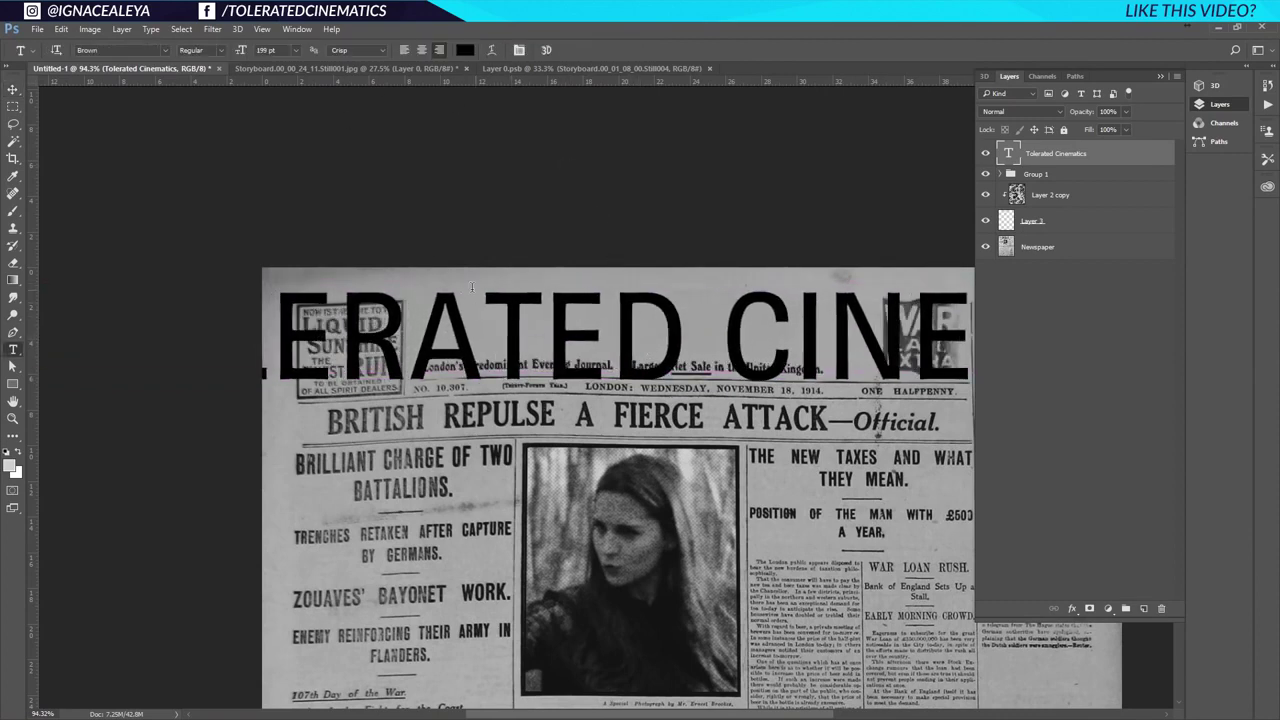
triple_click(577, 297)
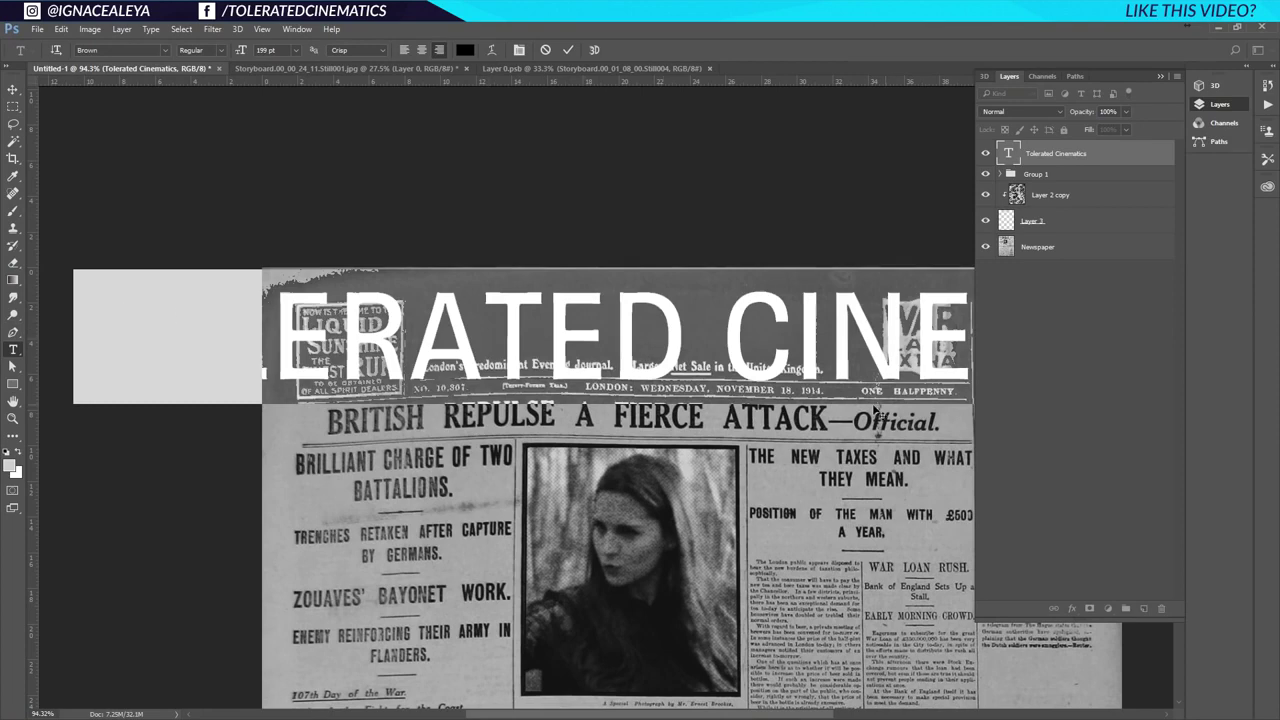
click(421, 50)
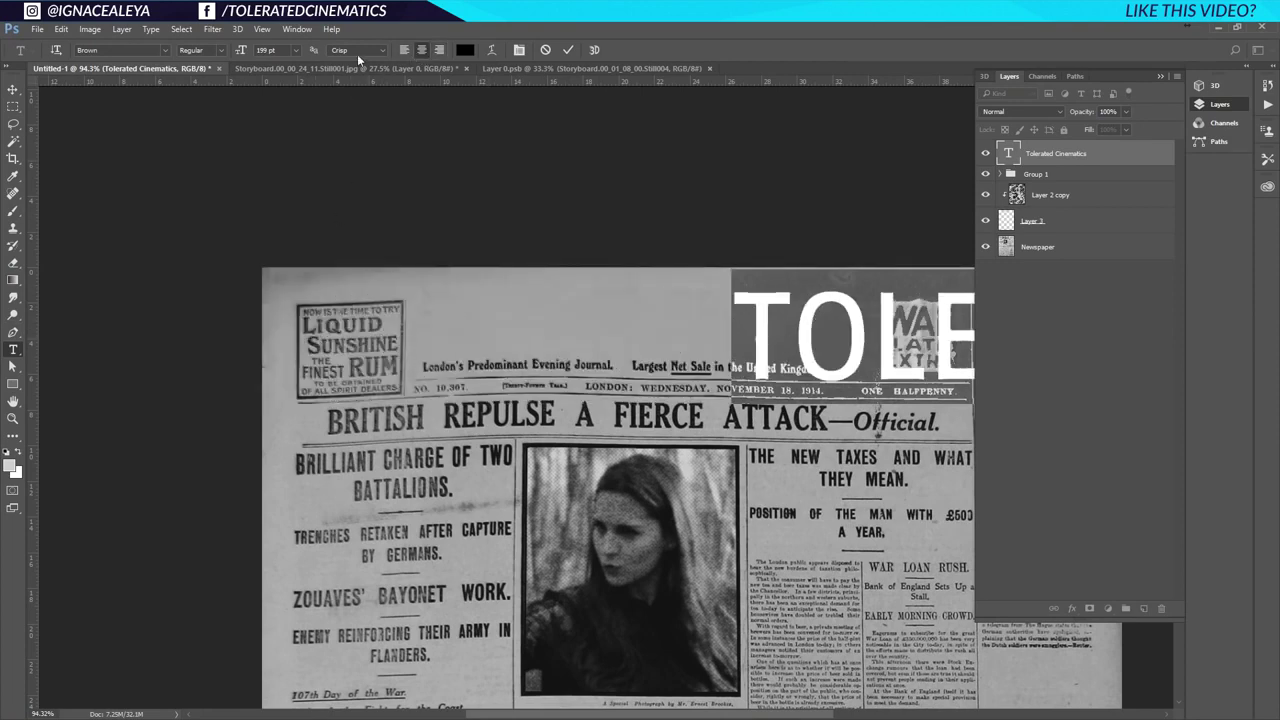
click(296, 50)
click(267, 292)
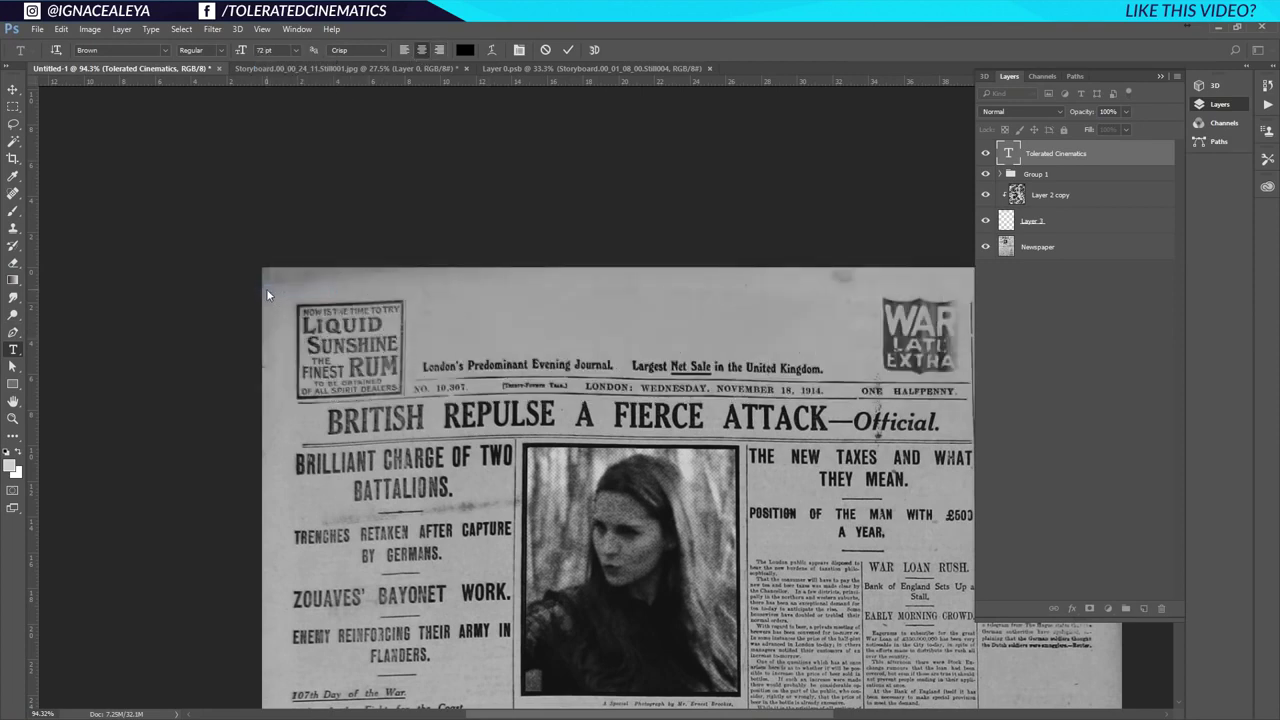
click(13, 89)
drag(768, 243, 525, 277)
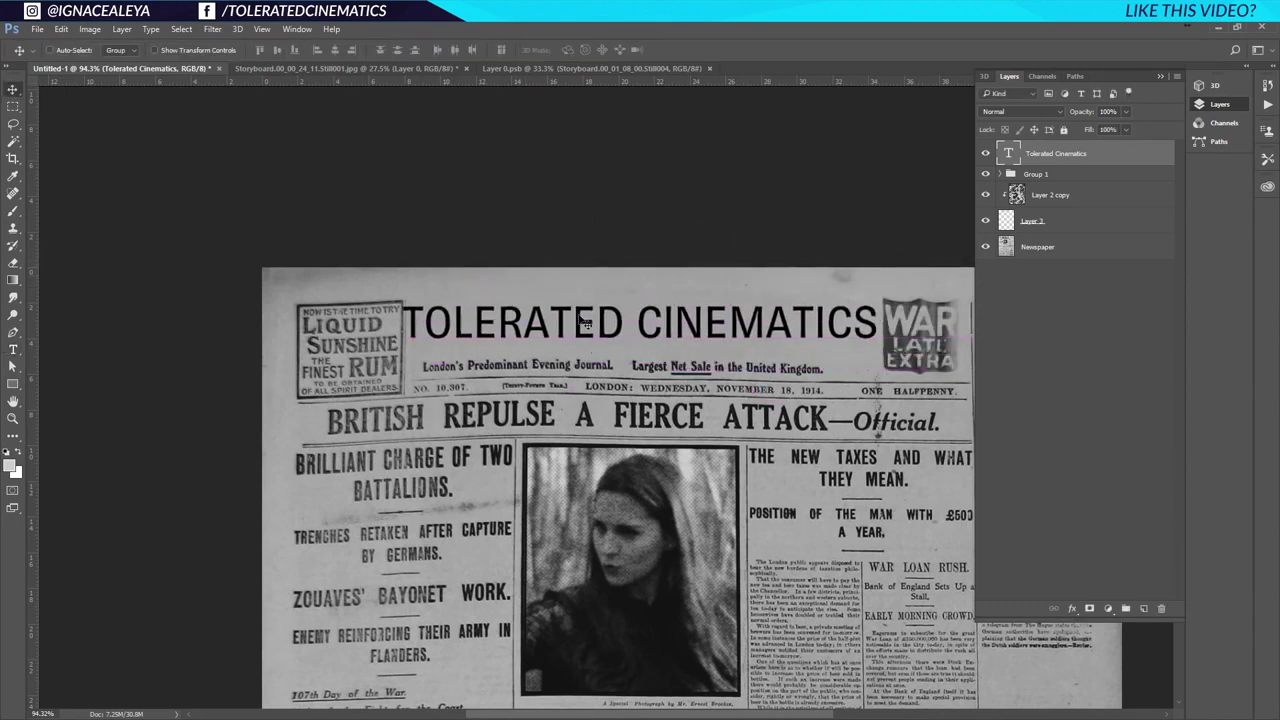
Change the font of the "Tolerated Cinematics" title to Algerian
key(t)
triple_click(633, 321)
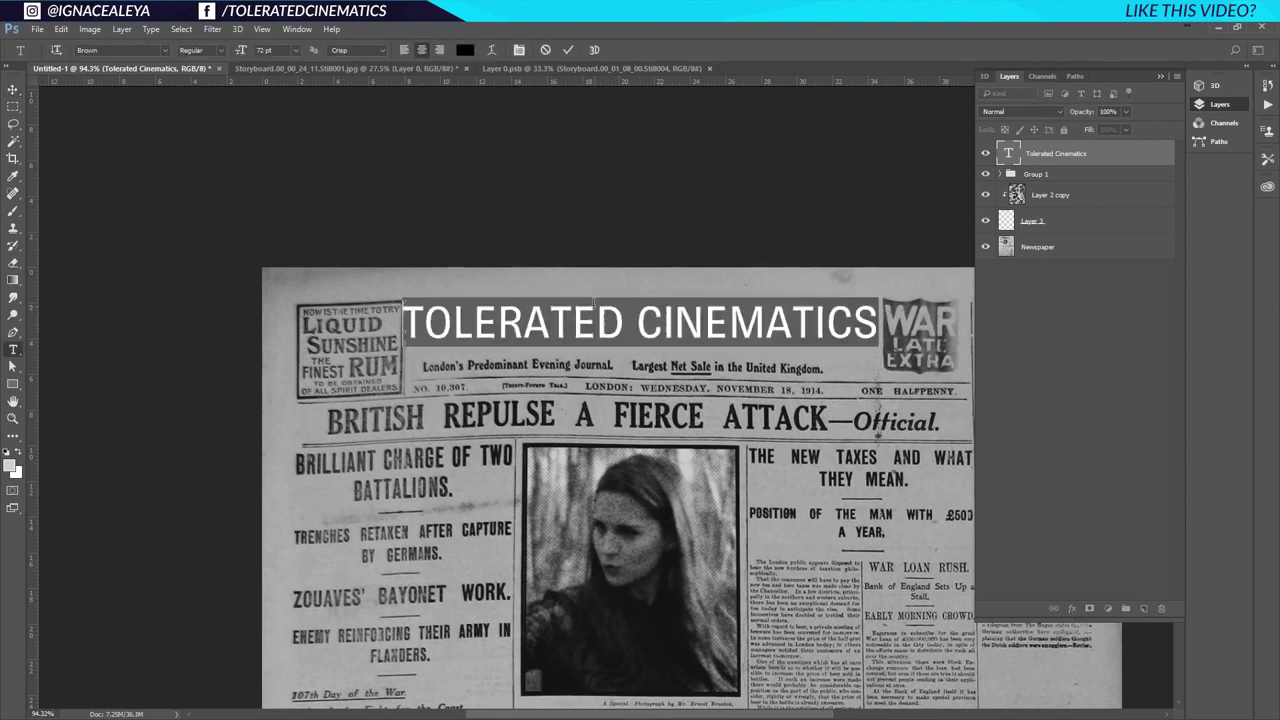
click(164, 50)
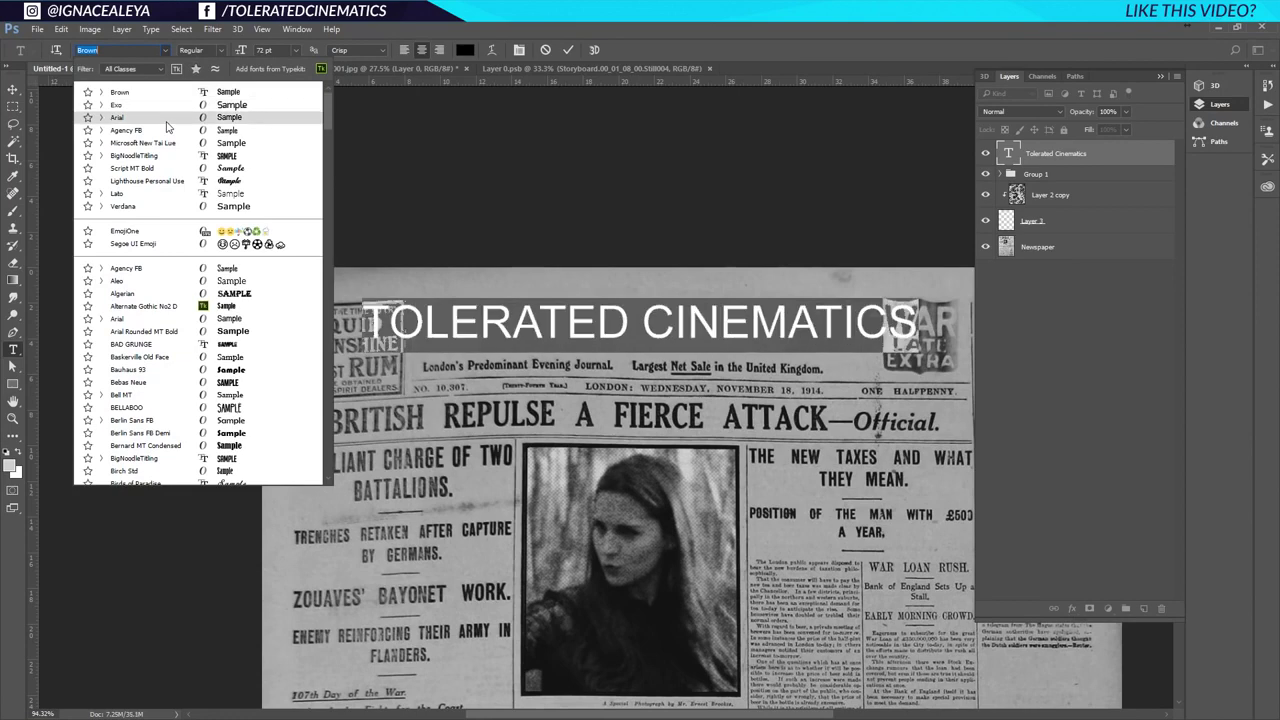
click(193, 294)
click(482, 322)
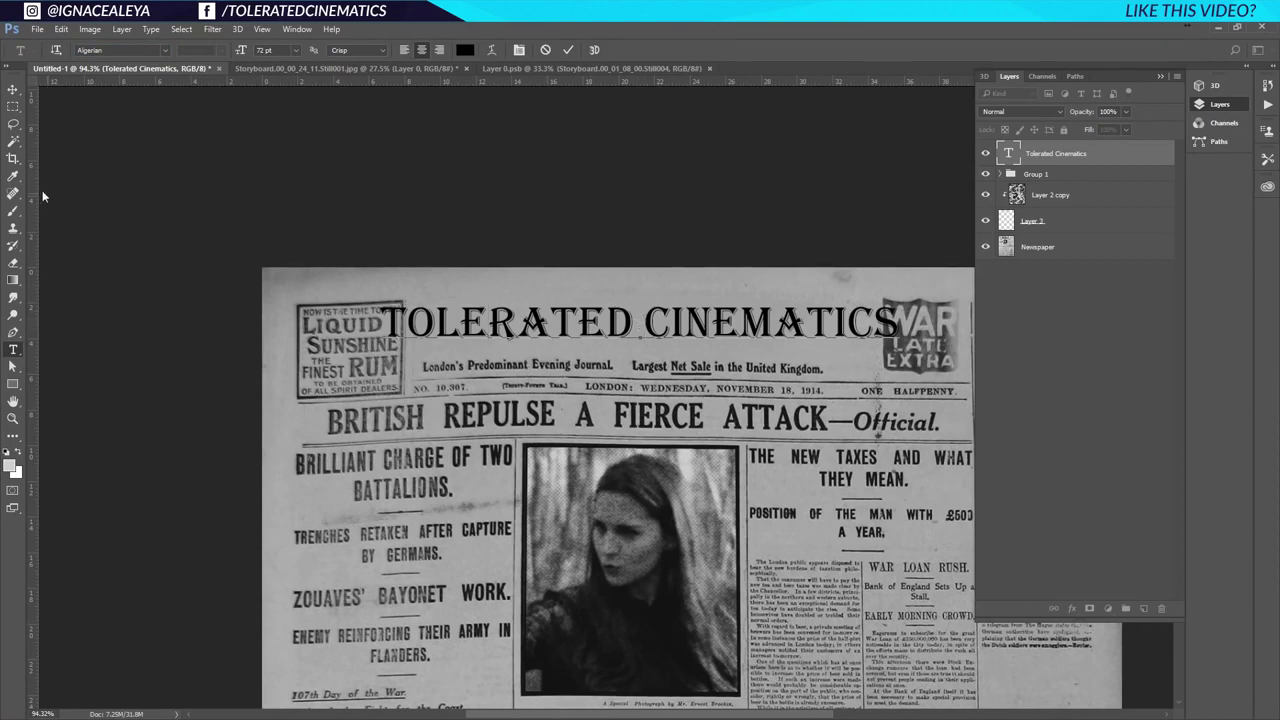
click(13, 93)
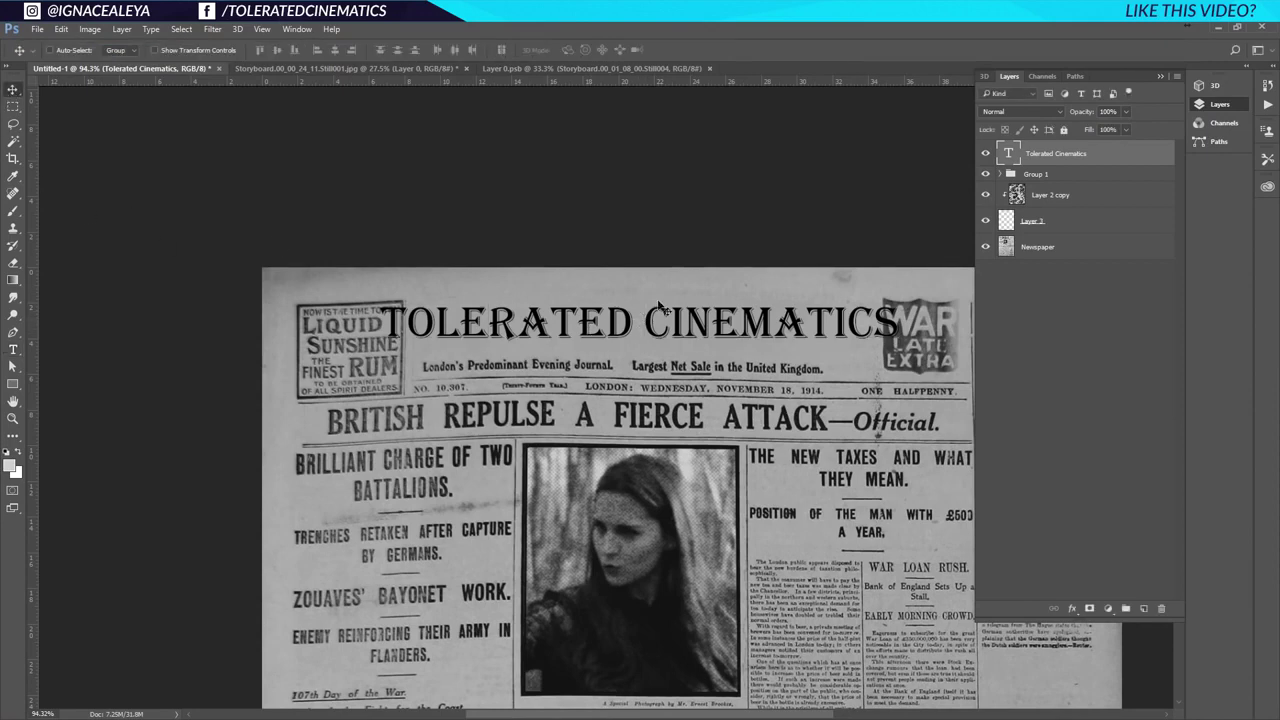
Free-transform the title to about 85% width and 149% height so it fits between the two masthead boxes
key(ctrl+t)
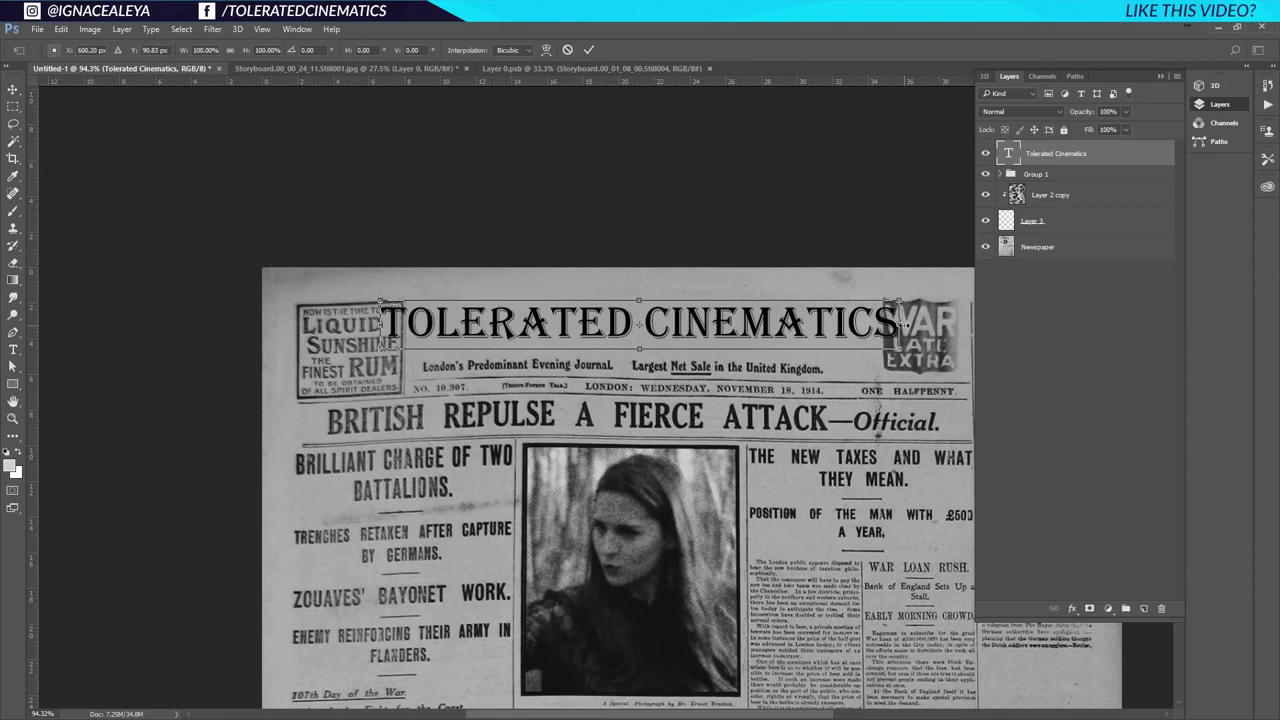
drag(903, 325, 797, 330)
drag(643, 302, 643, 285)
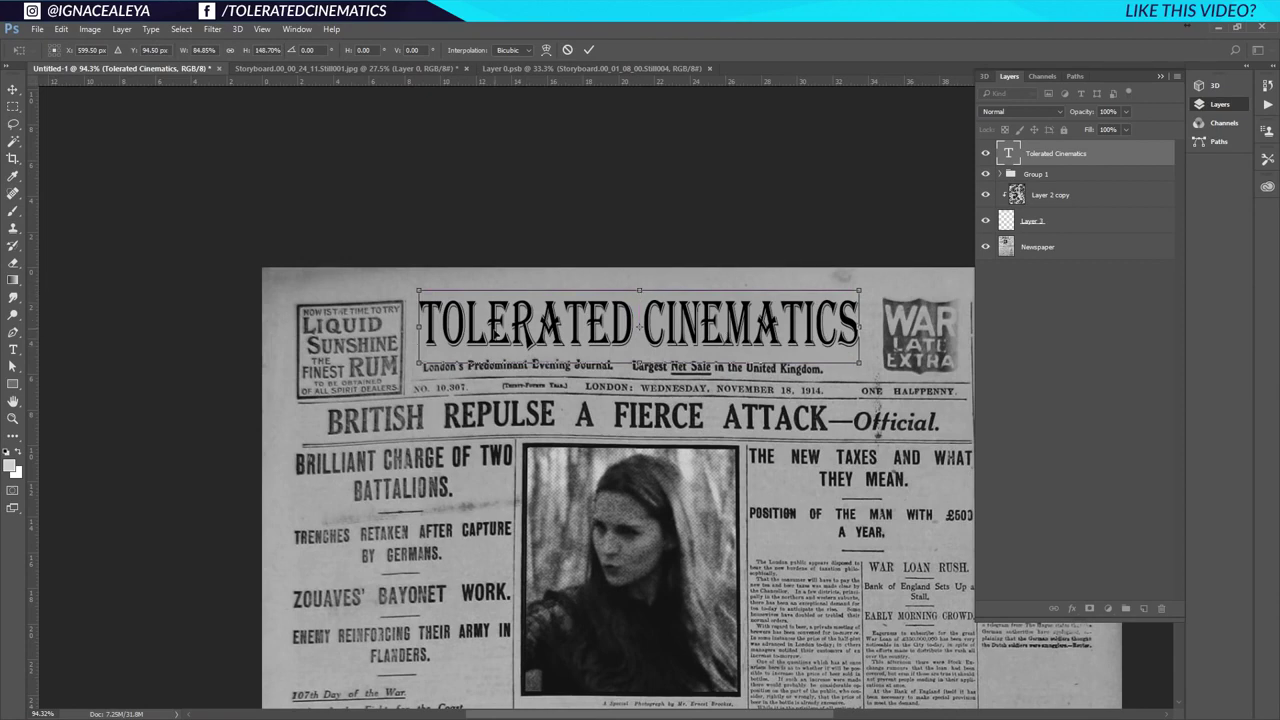
key(Return)
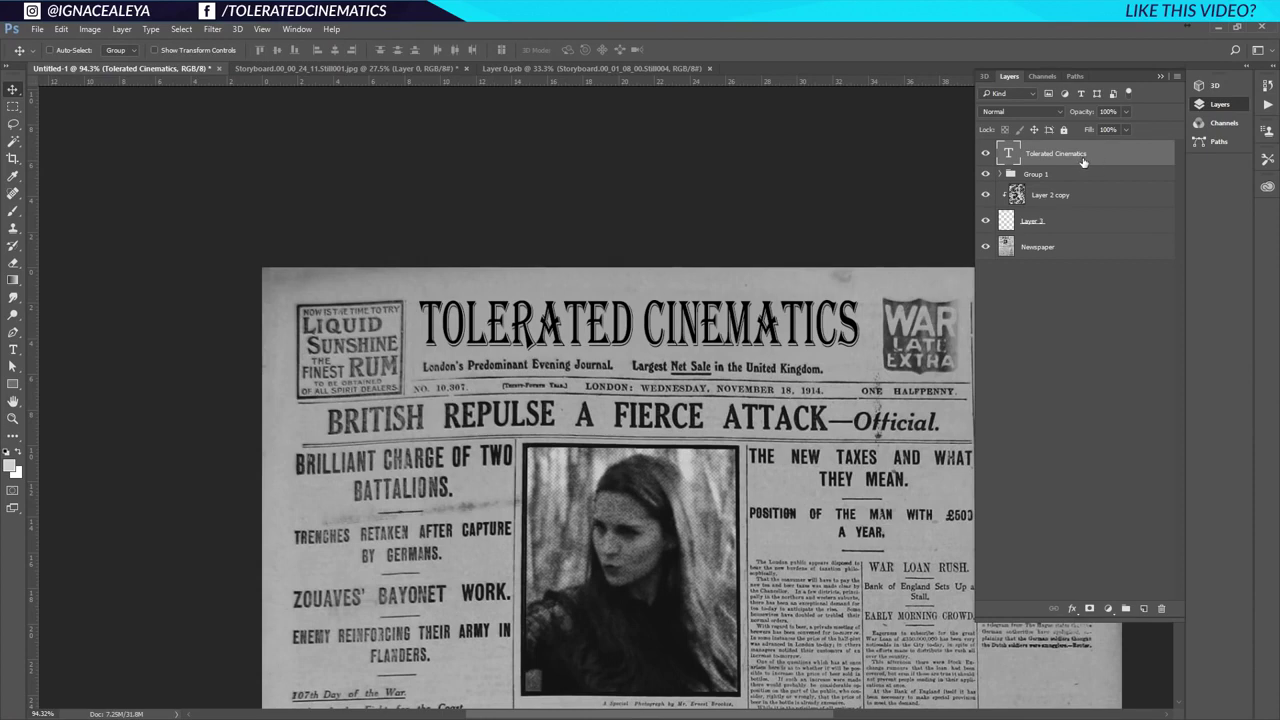
Duplicate the title layer, hide the original text layer, and rasterize the copy's type
key(ctrl+j)
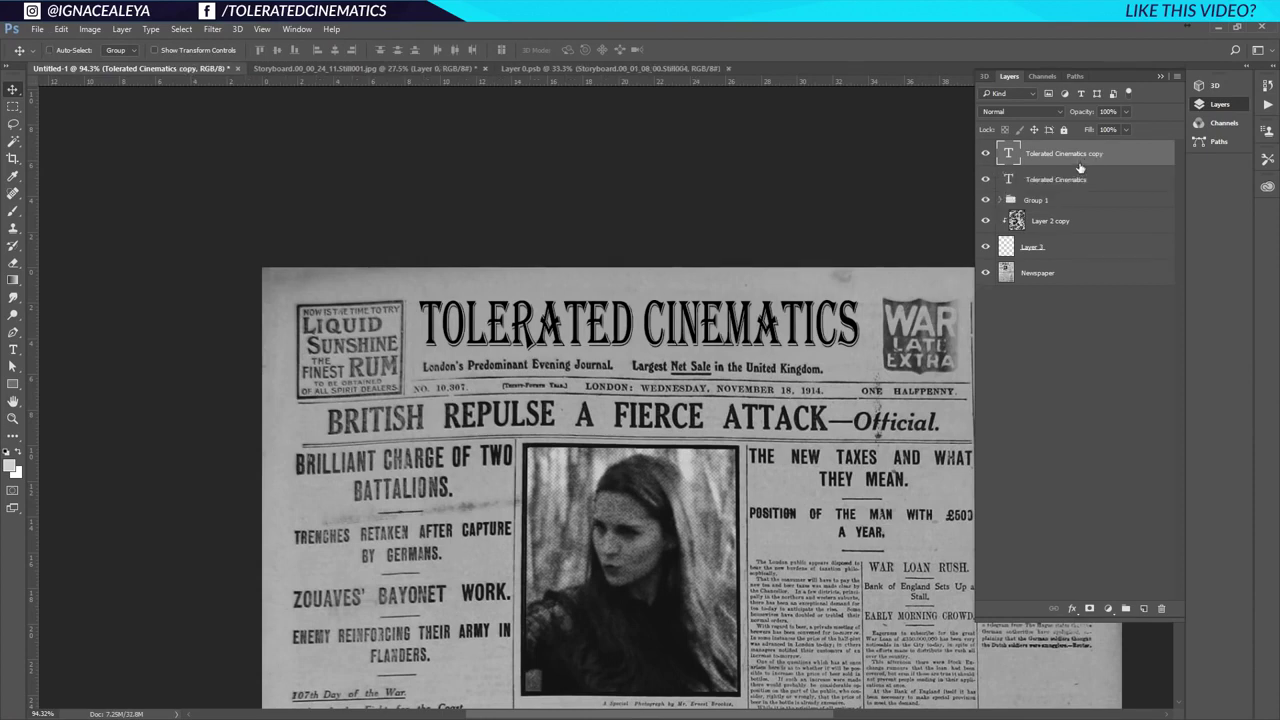
click(985, 180)
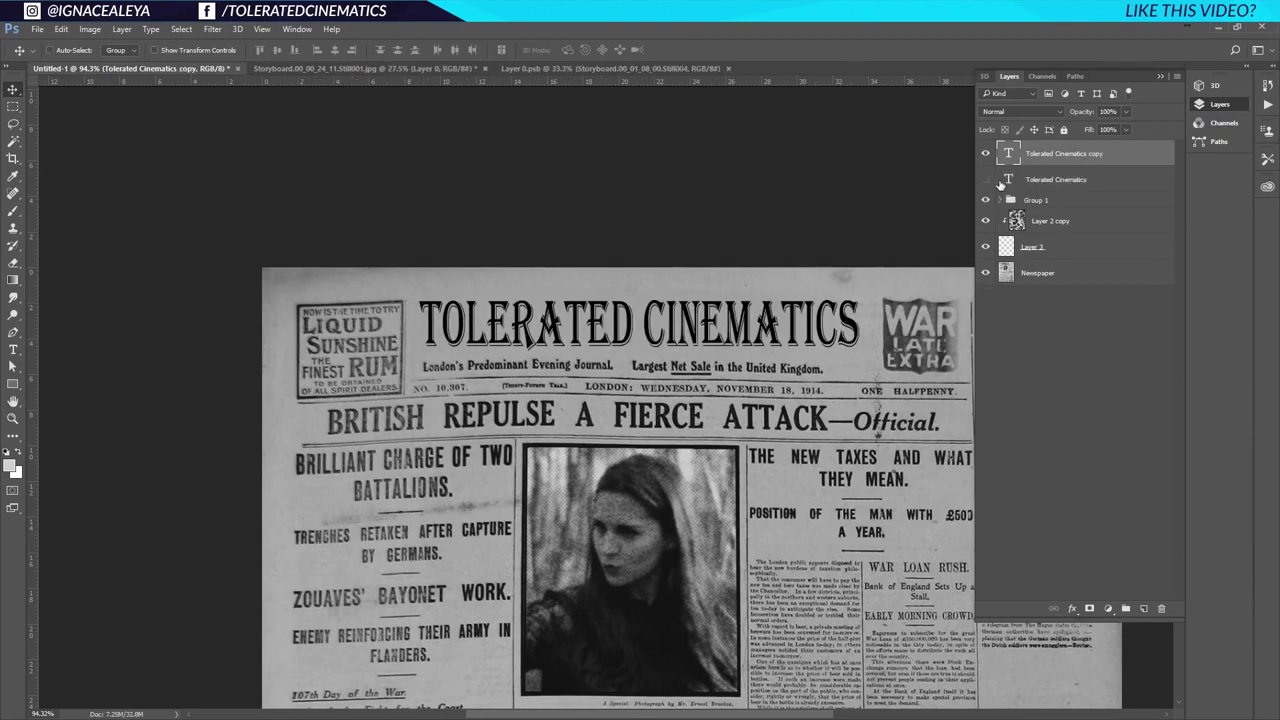
right_click(1116, 152)
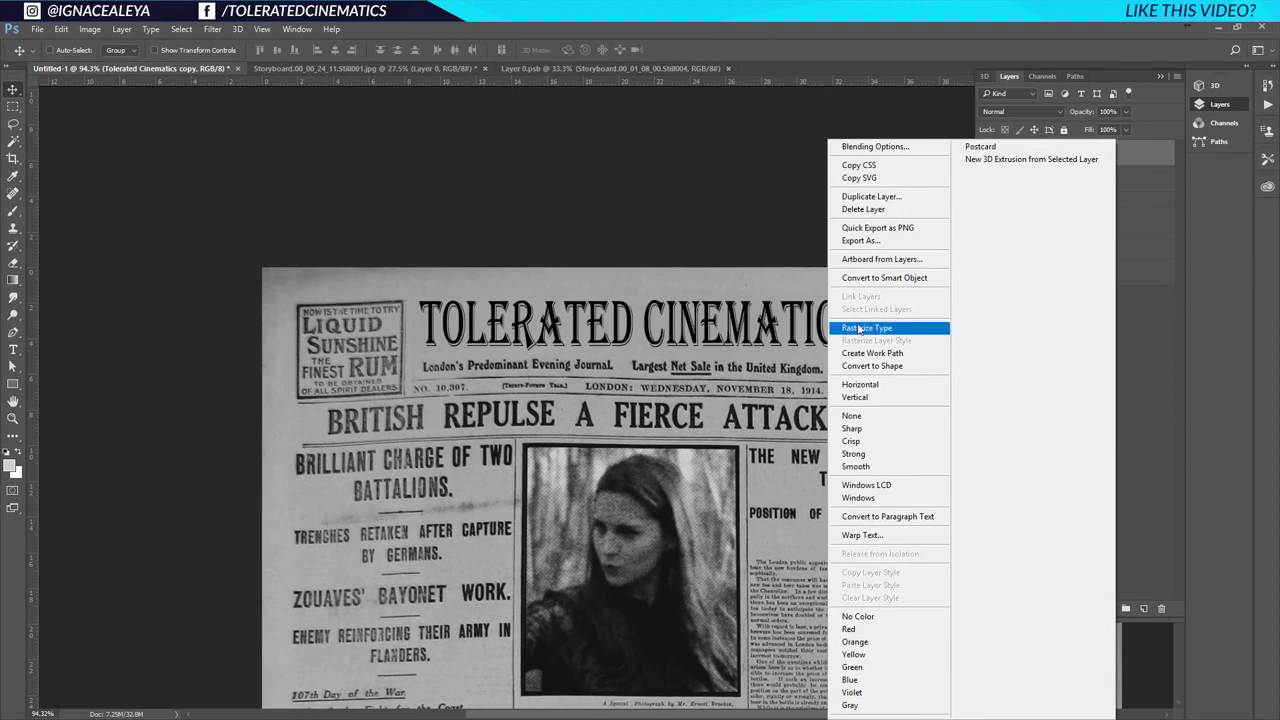
click(864, 328)
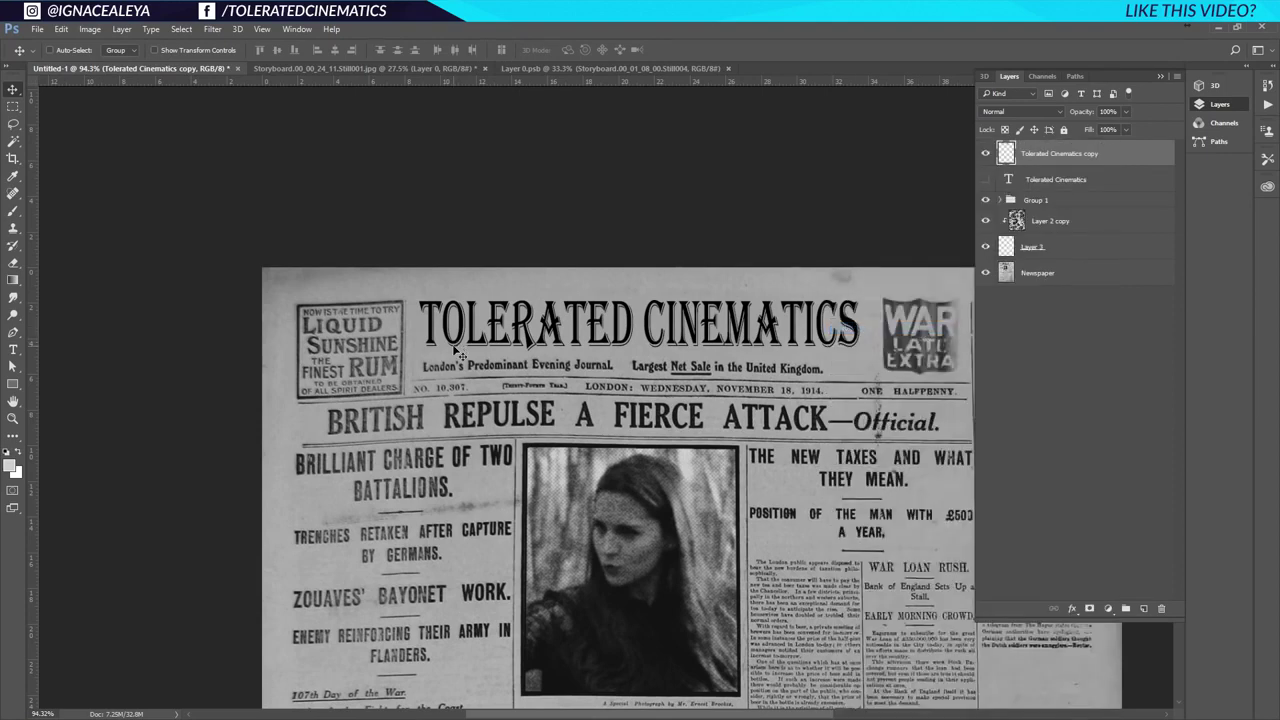
Warp the rasterized title slightly at its lower edge to follow the page's curvature
key(ctrl+t)
right_click(584, 327)
click(670, 430)
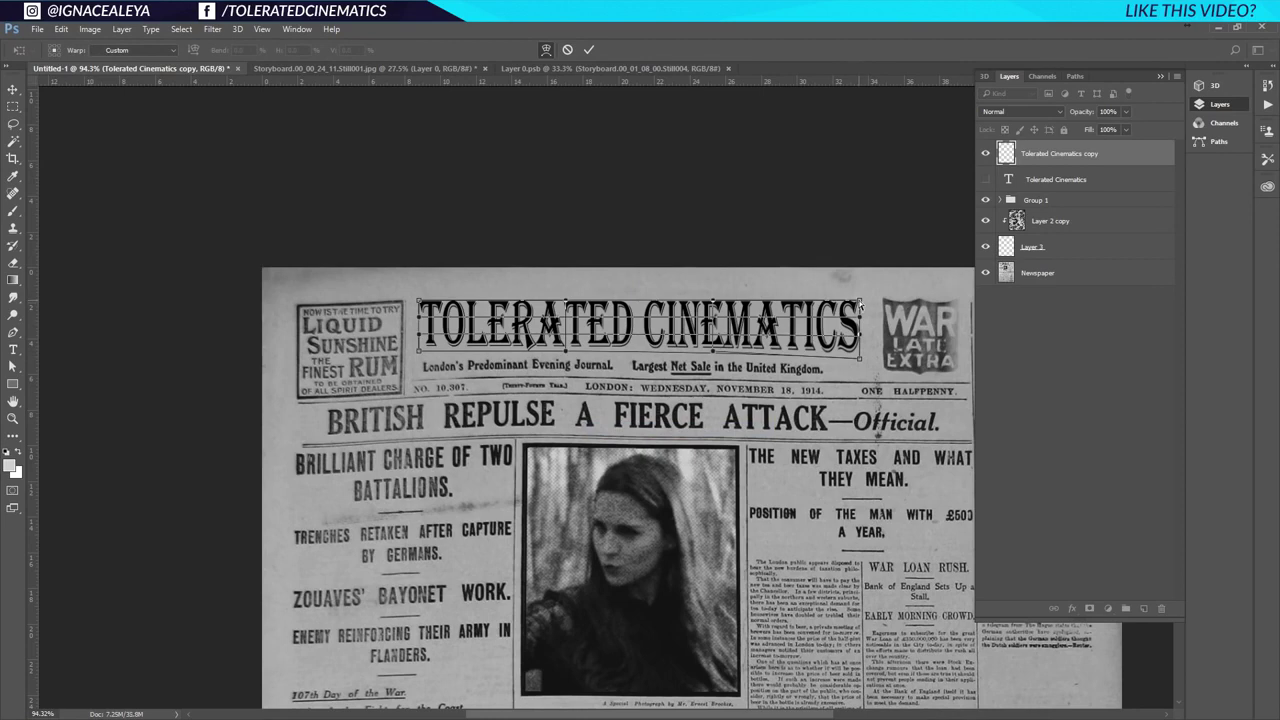
drag(418, 352, 419, 360)
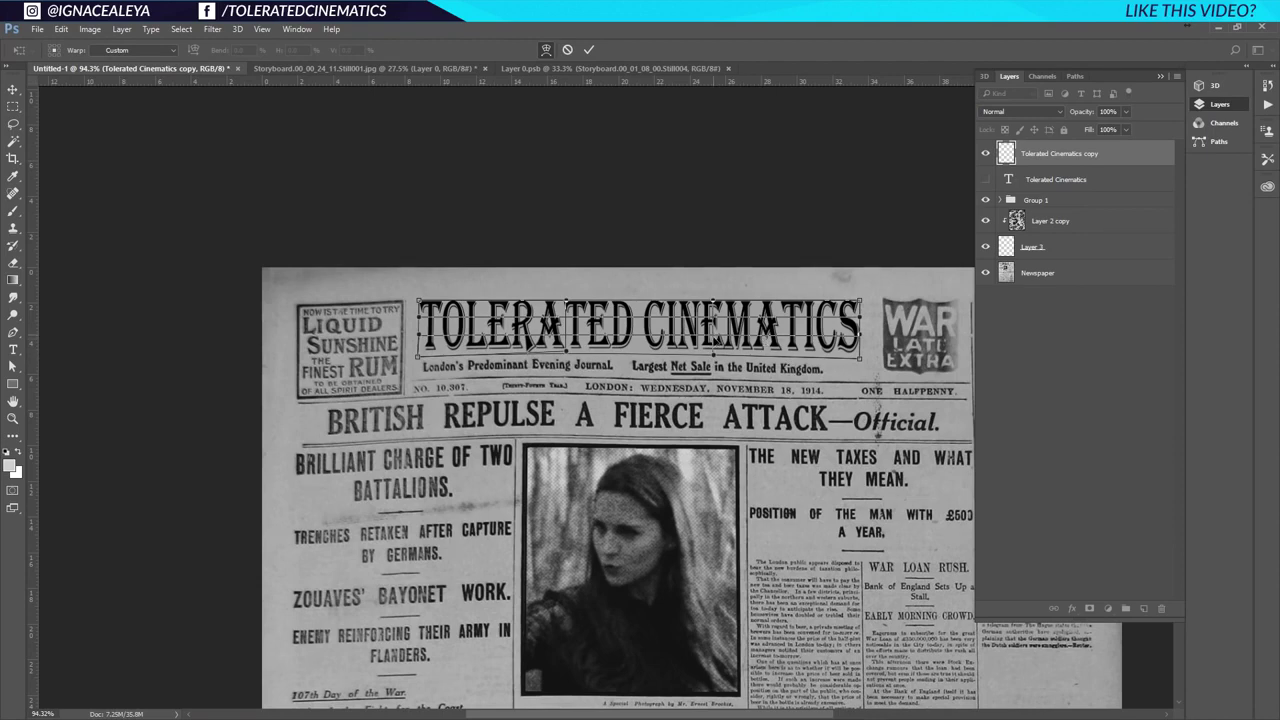
drag(714, 341, 713, 338)
key(Return)
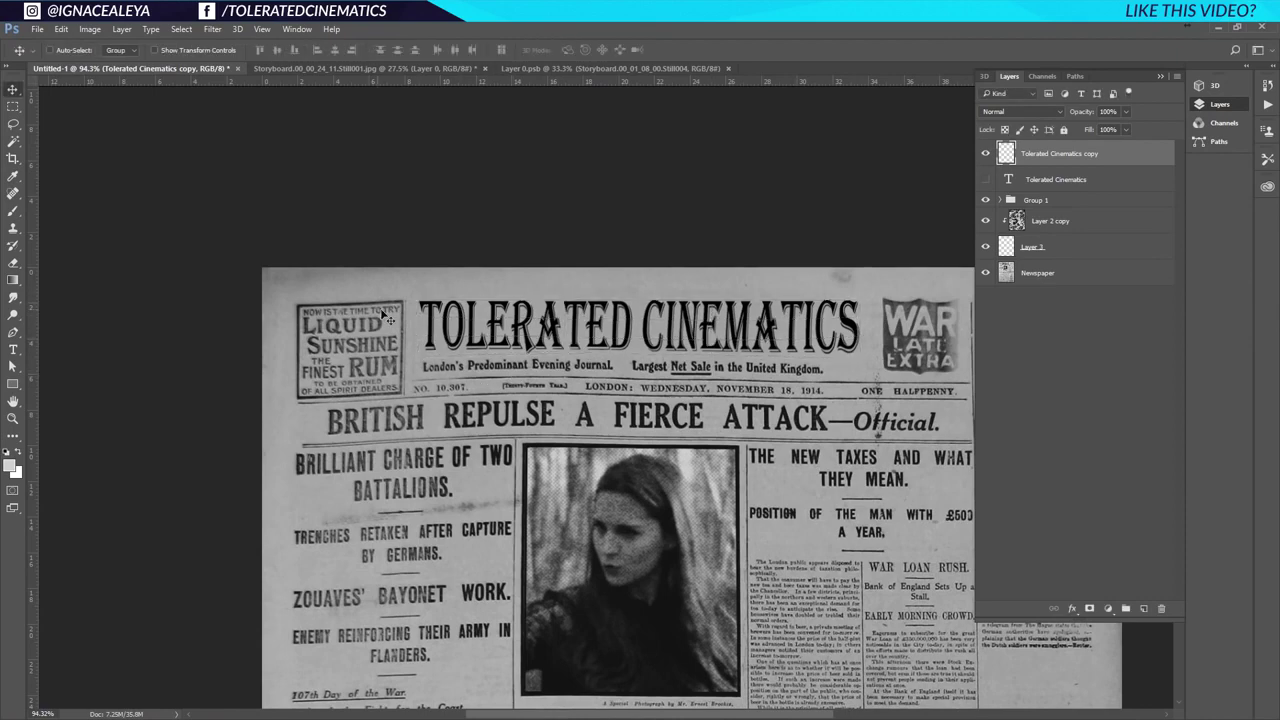
Compare the title's ink with the surrounding print and set the rasterized title layer's opacity to 75%
scroll(751, 411, down, 2)
scroll(750, 440, down, 2)
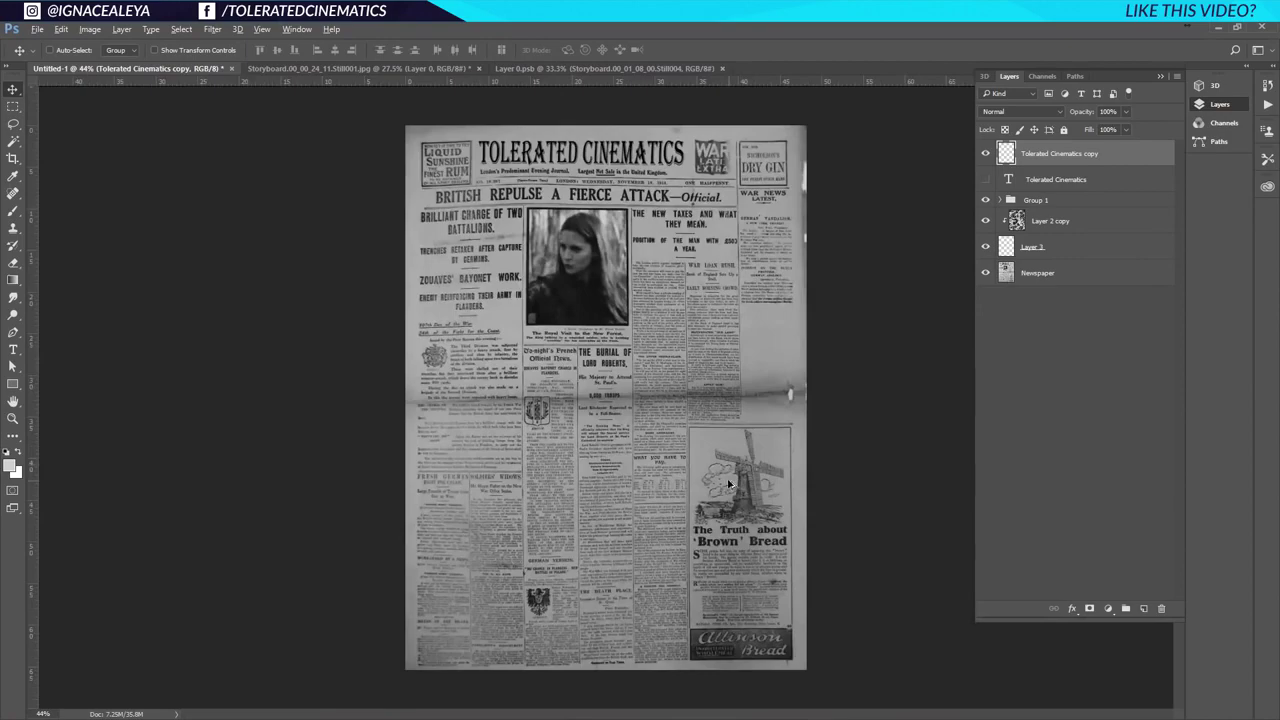
scroll(560, 320, up, 3)
scroll(537, 266, up, 2)
scroll(560, 300, up, 3)
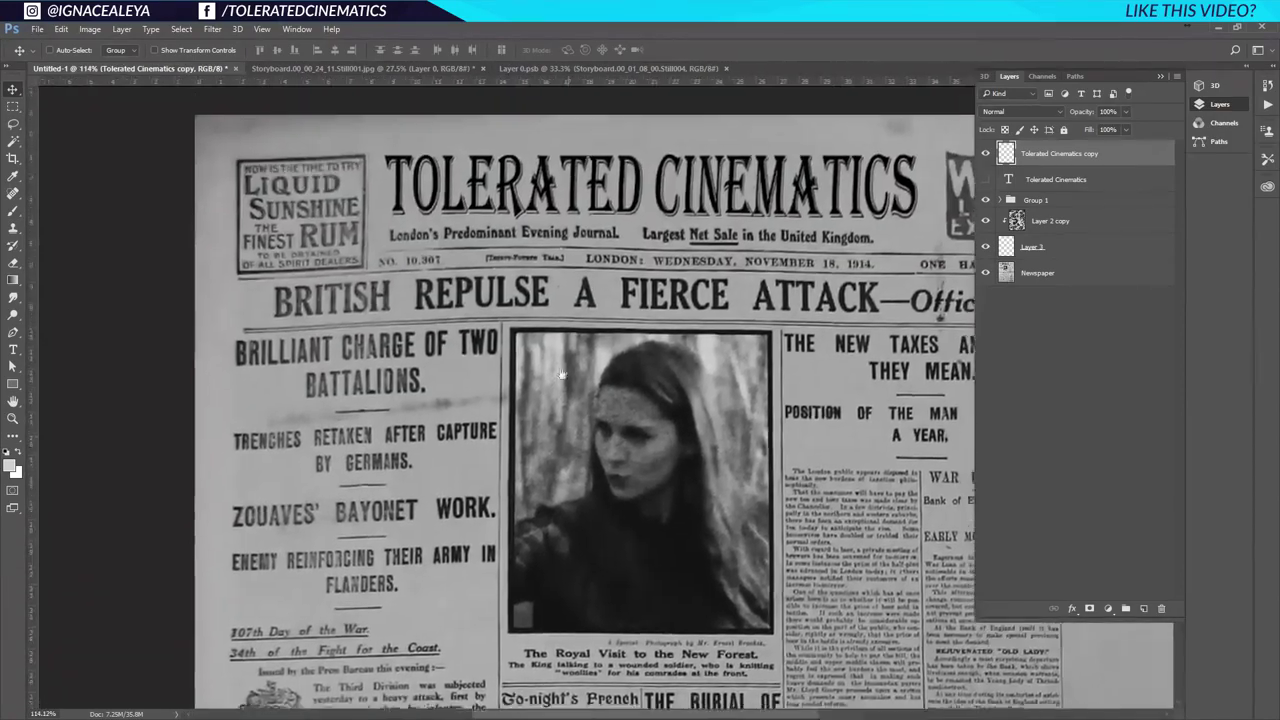
scroll(612, 370, up, 1)
scroll(612, 370, up, 2)
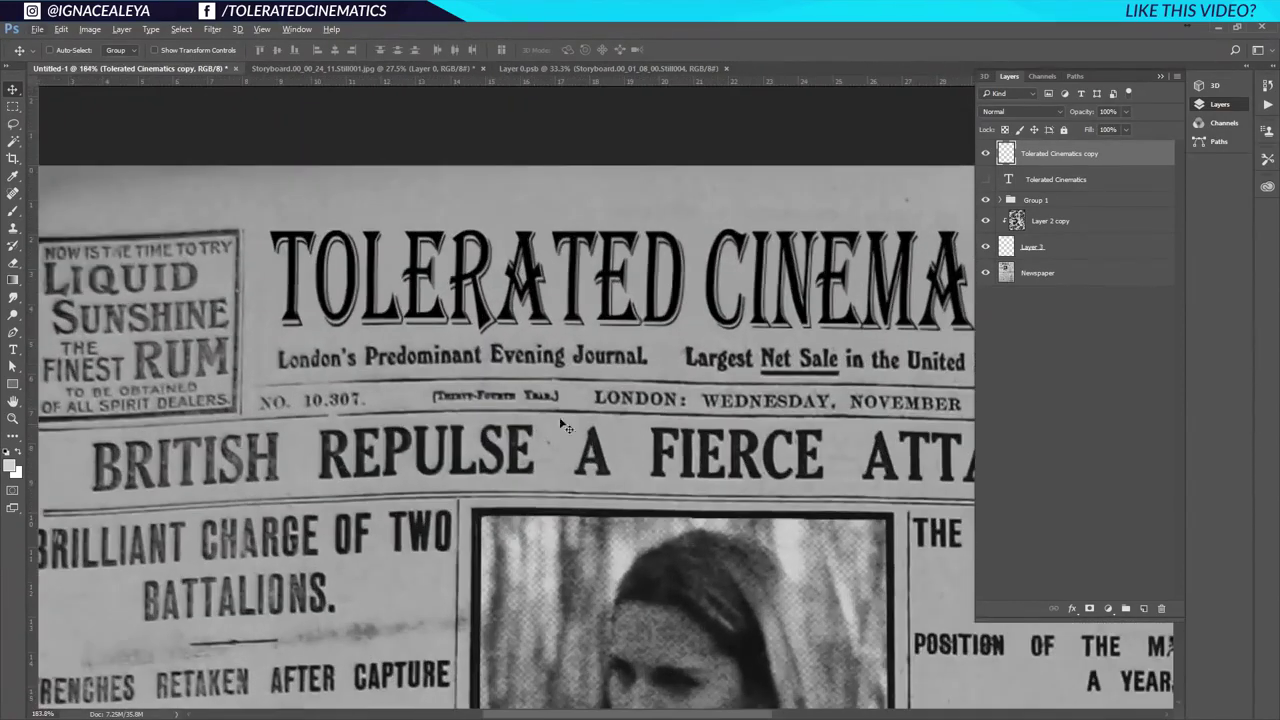
click(1108, 111)
text(85)
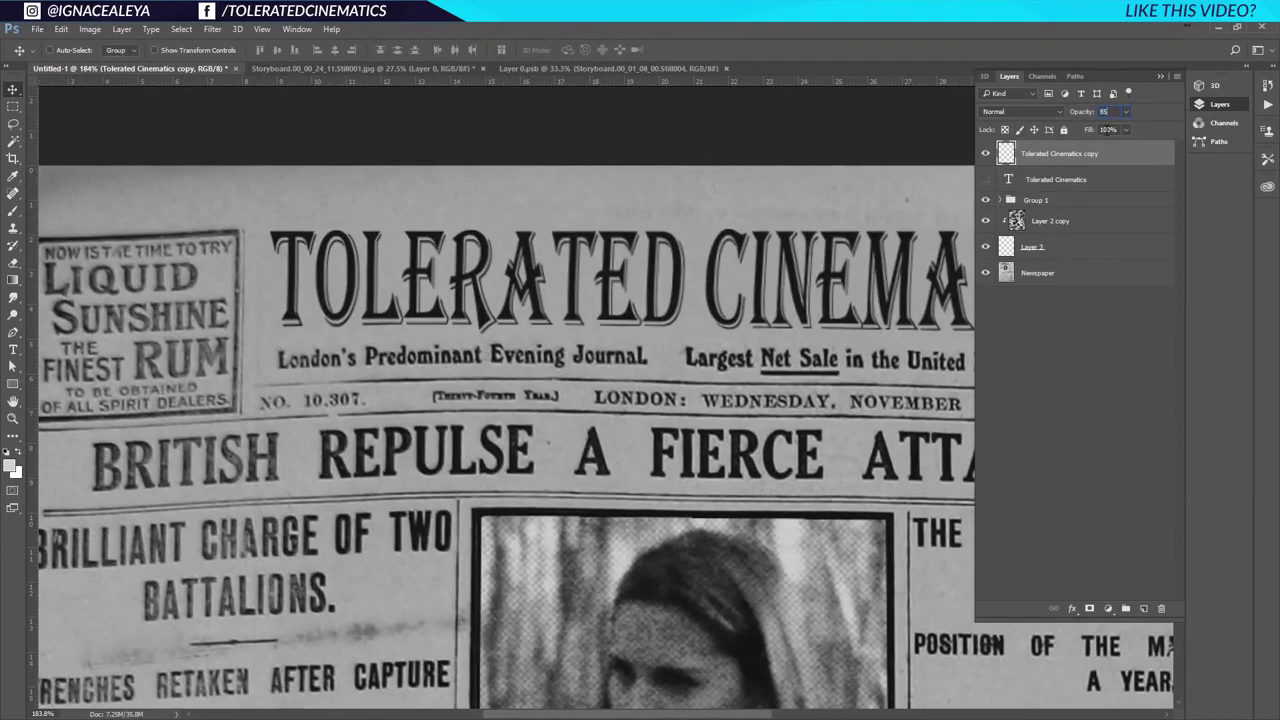
text(75)
key(Return)
click(1058, 388)
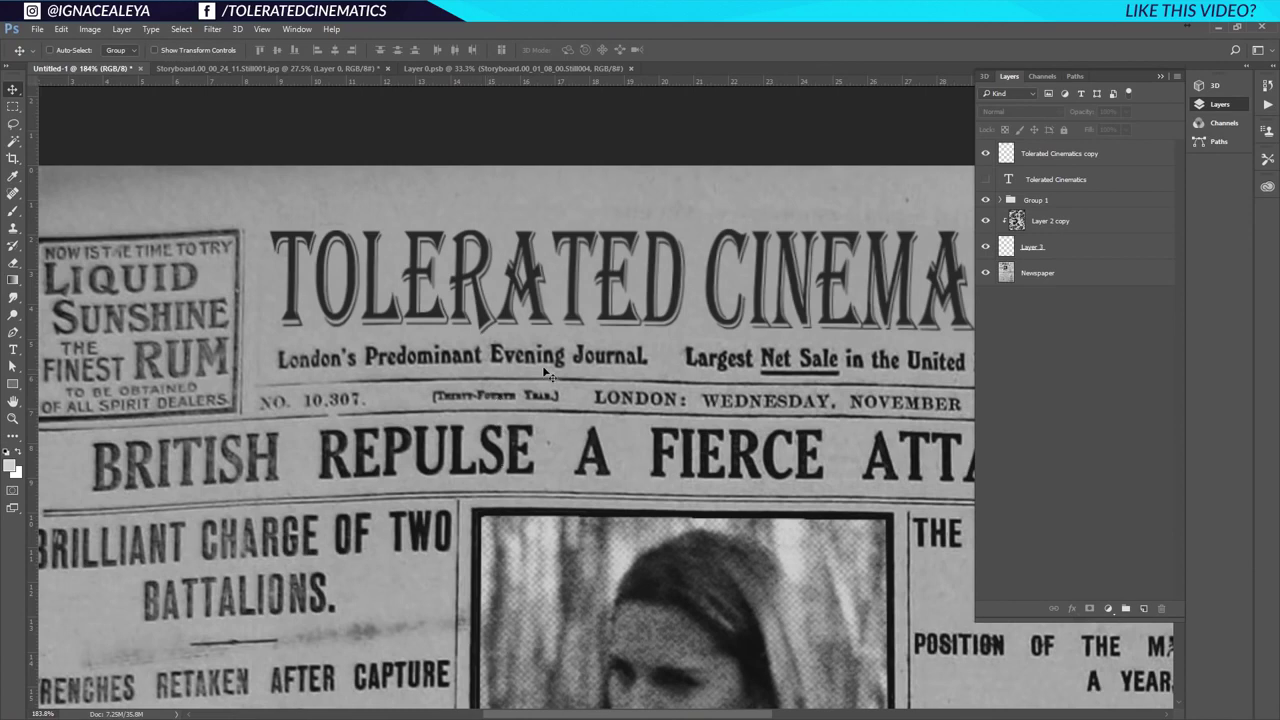
Apply a slight Gaussian Blur with a sub-pixel radius to the rasterized title layer and check it against the whole page
click(1097, 154)
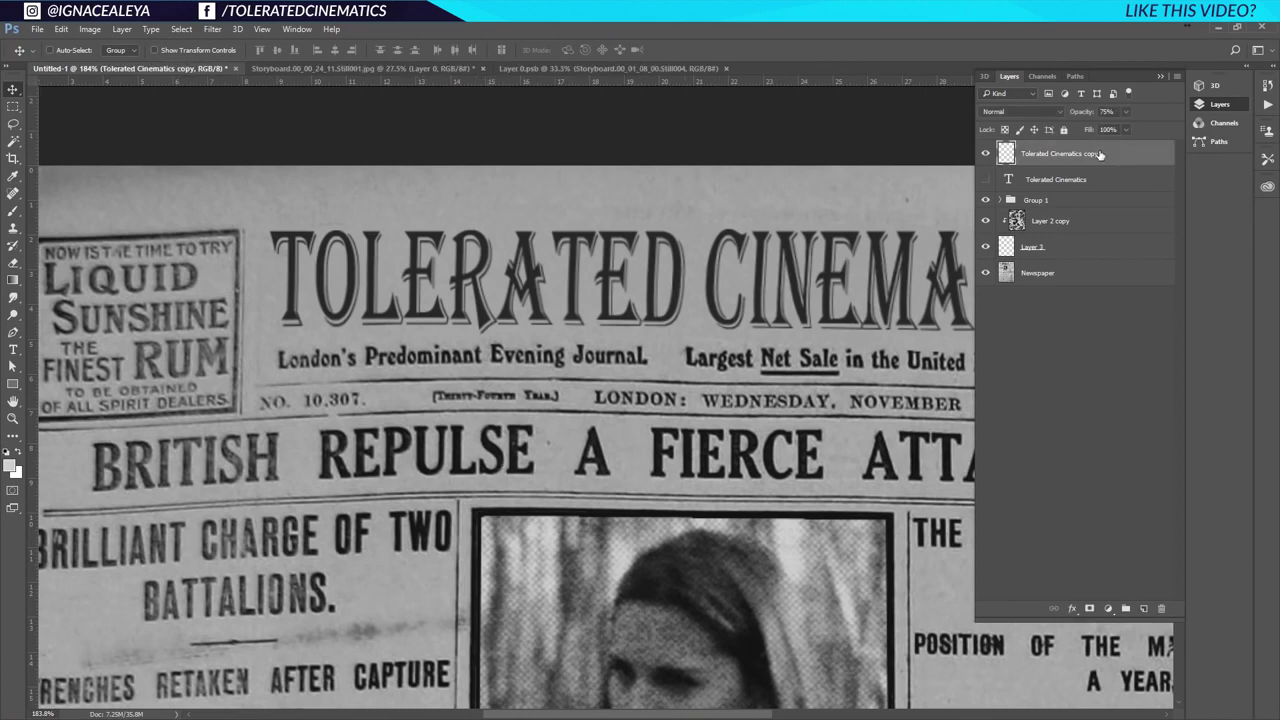
click(212, 29)
click(160, 226)
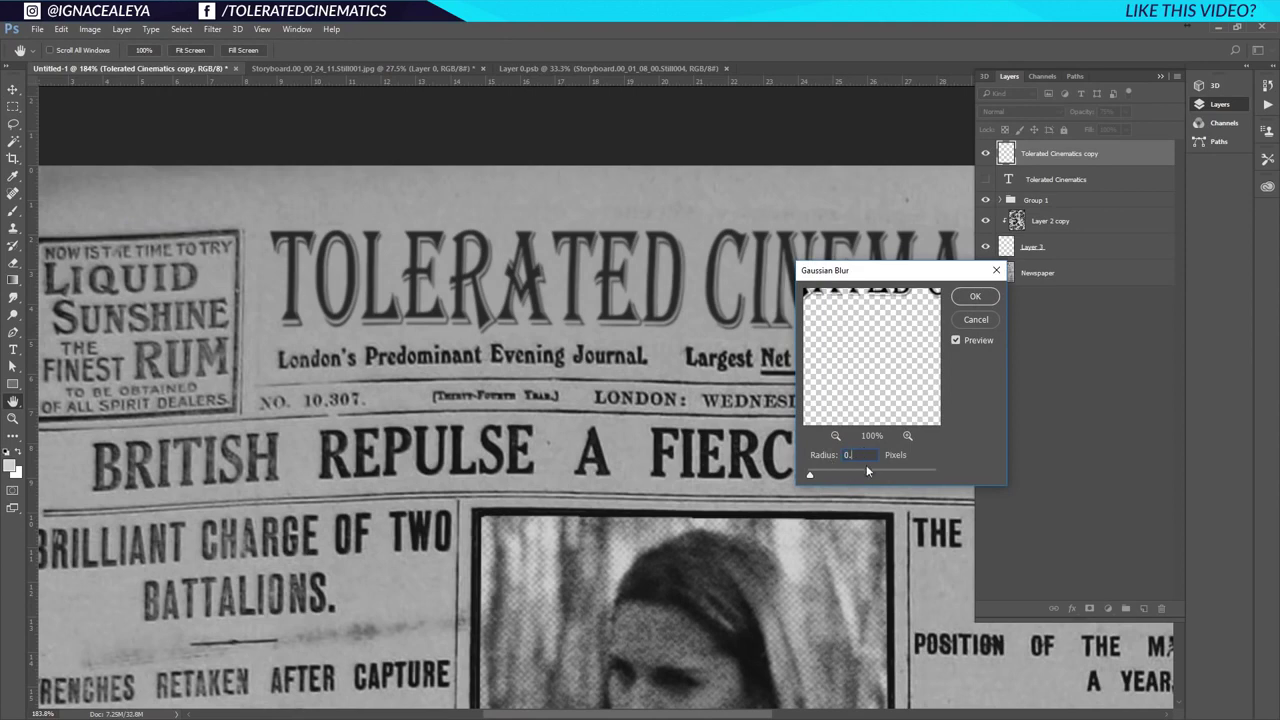
click(975, 296)
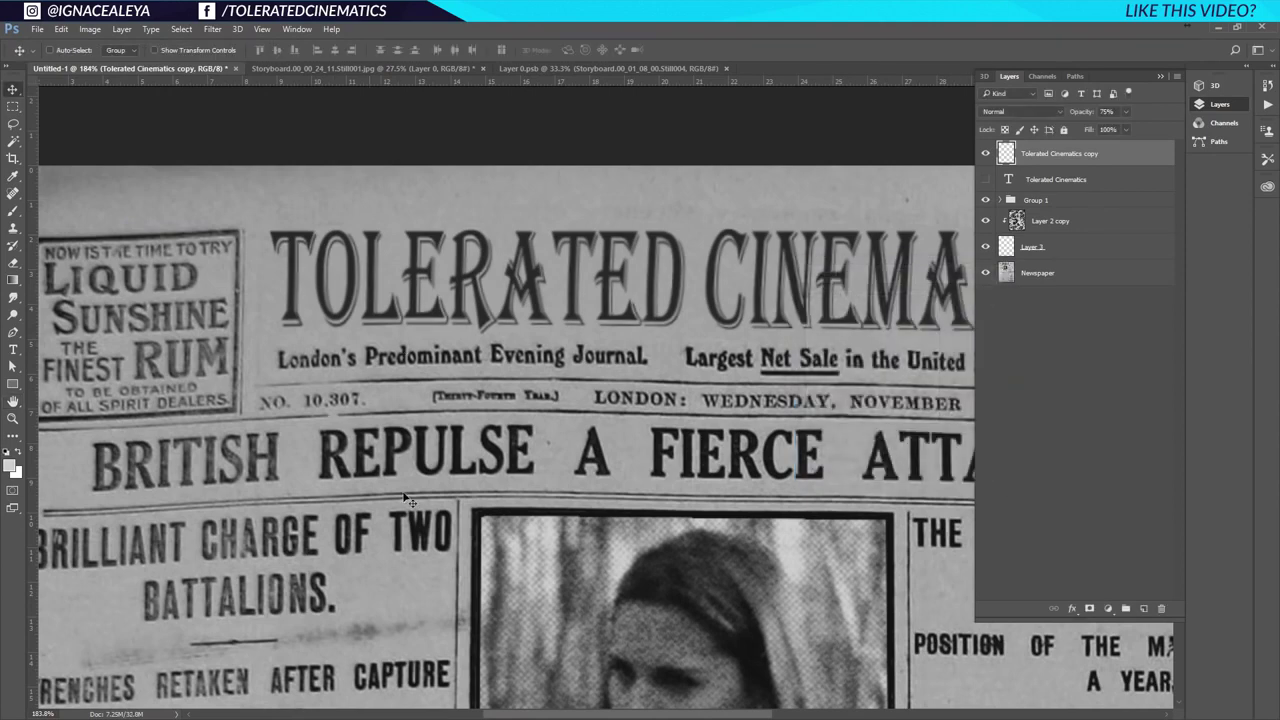
scroll(585, 450, down, 3)
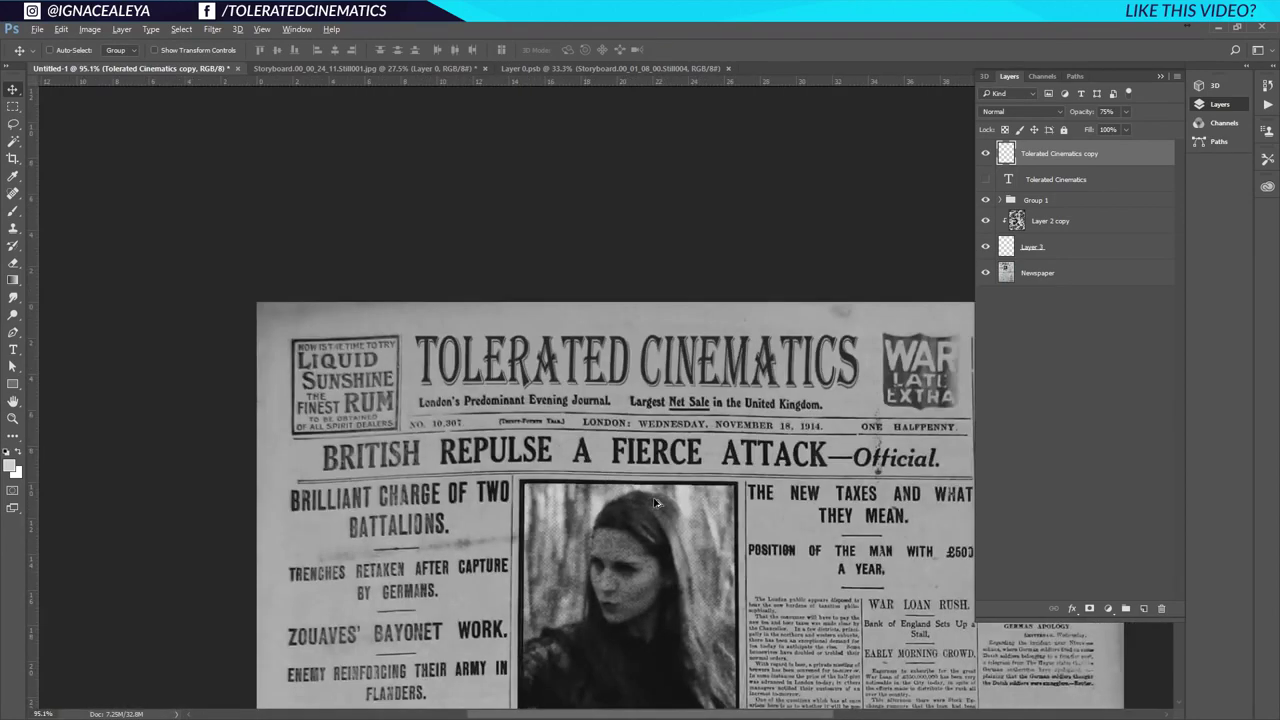
scroll(650, 502, down, 2)
drag(567, 429, 458, 184)
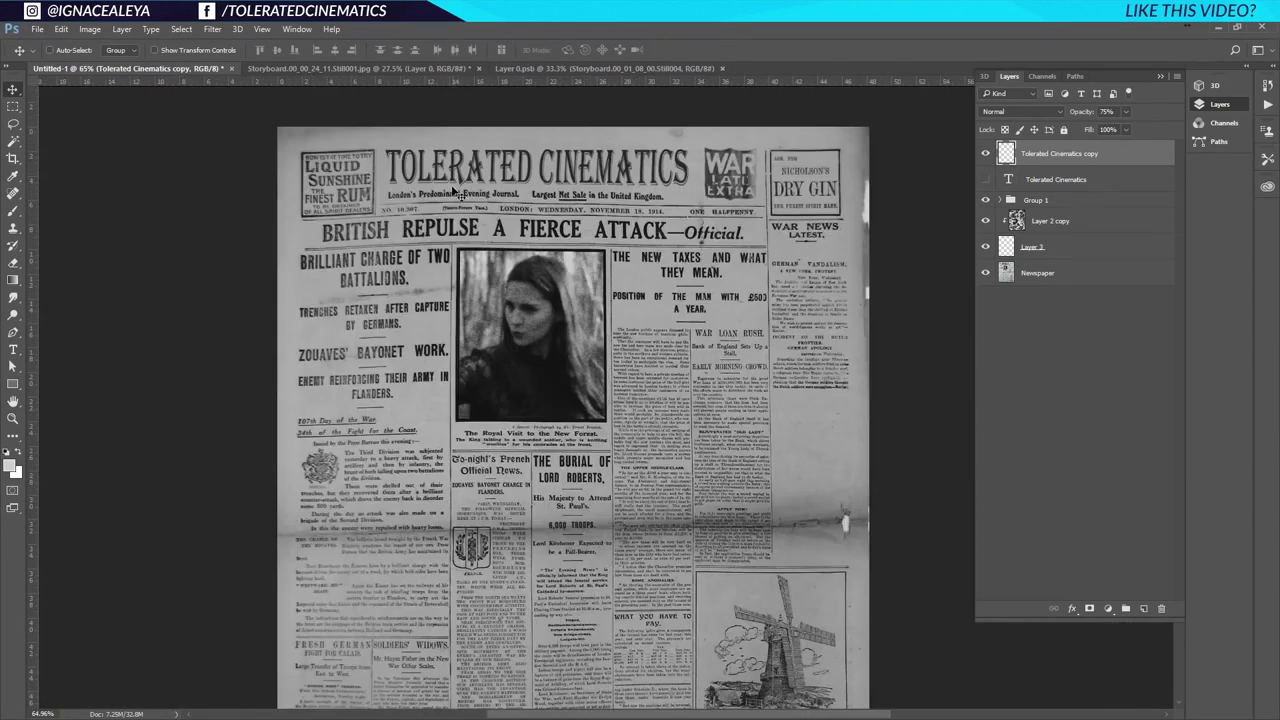